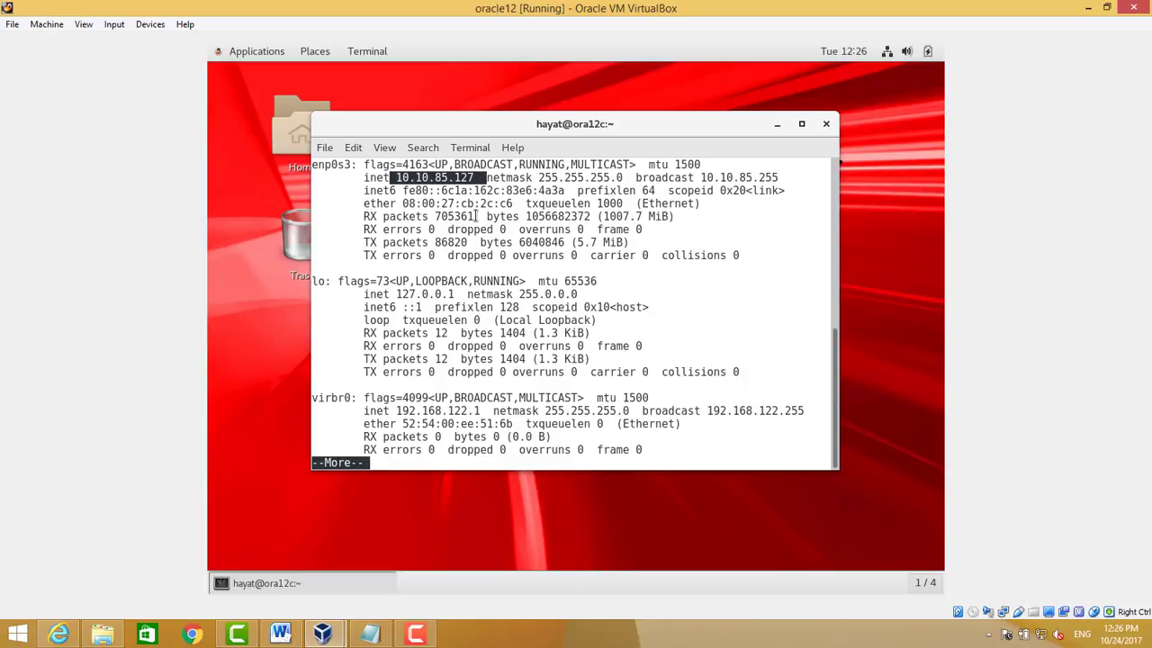
Read the VM's address 10.10.85.127 from ifconfig and minimize the VirtualBox window
left_click(477, 216)
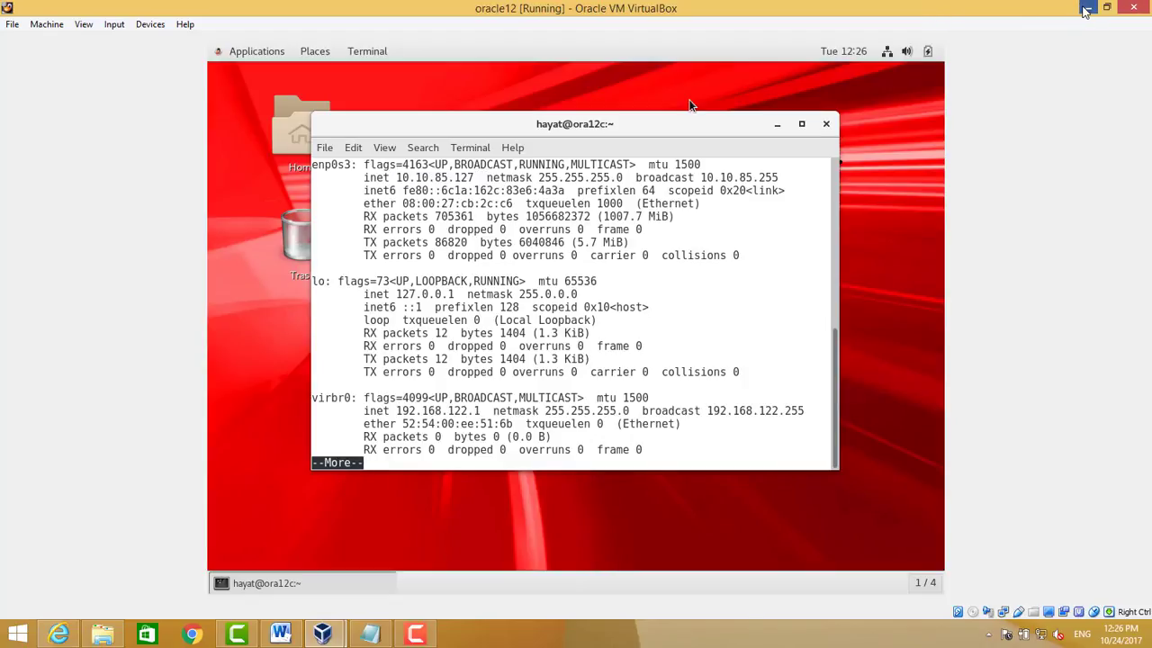
left_click(1088, 8)
Open an SSH connection in PuTTY to host 10.10.85.127
double_click(27, 335)
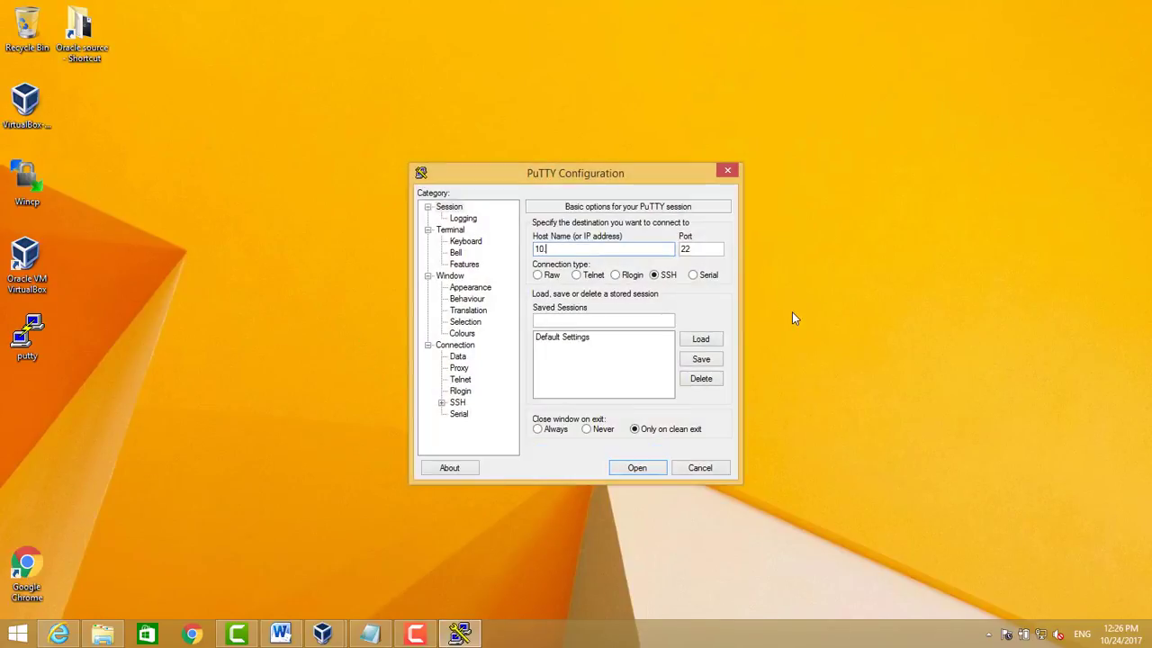
type("10.10.85.127")
key("Return")
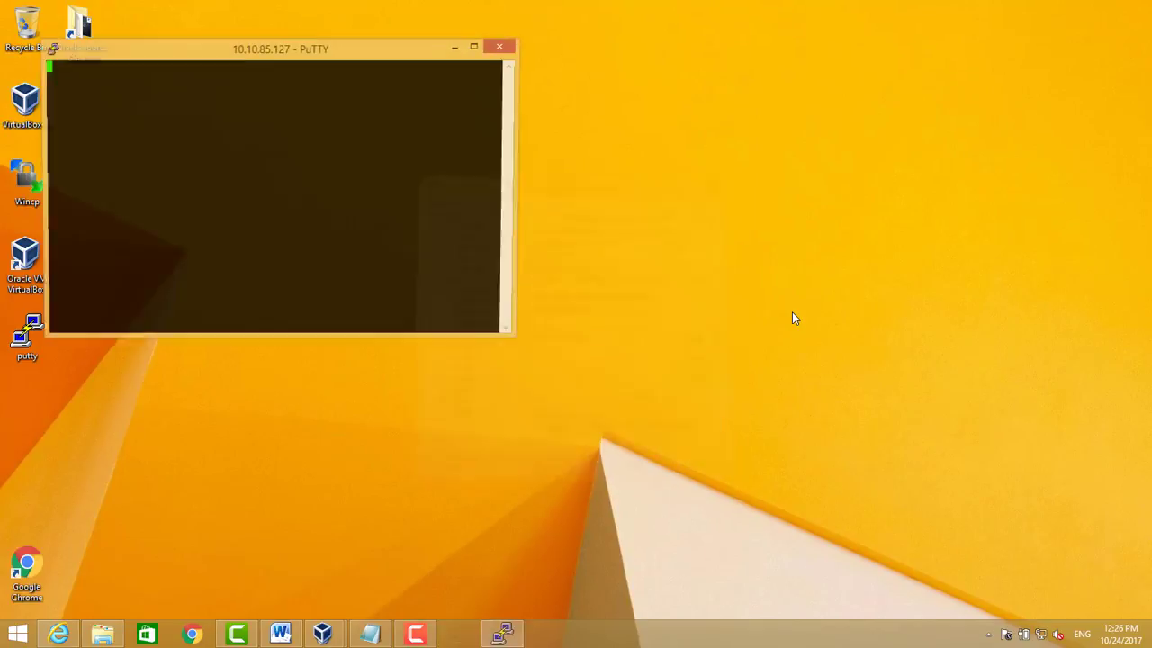
Position the terminal window and log in as root with the account password
double_click(447, 41)
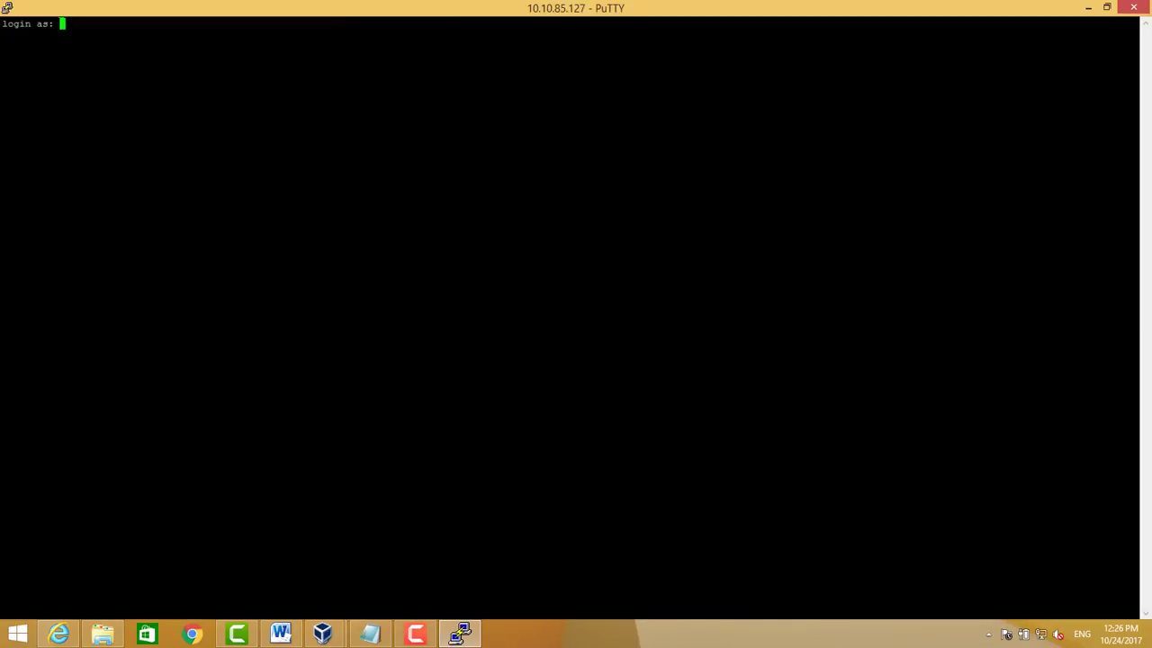
double_click(481, 13)
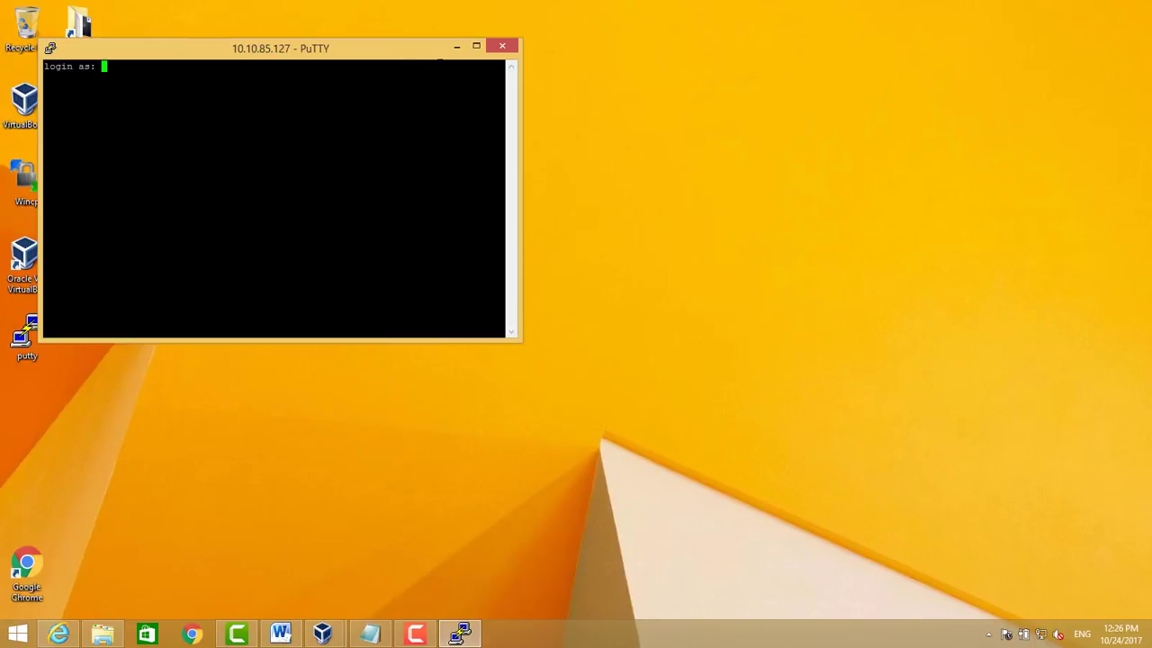
left_click_drag(396, 59, 682, 76)
type("root")
key("Return")
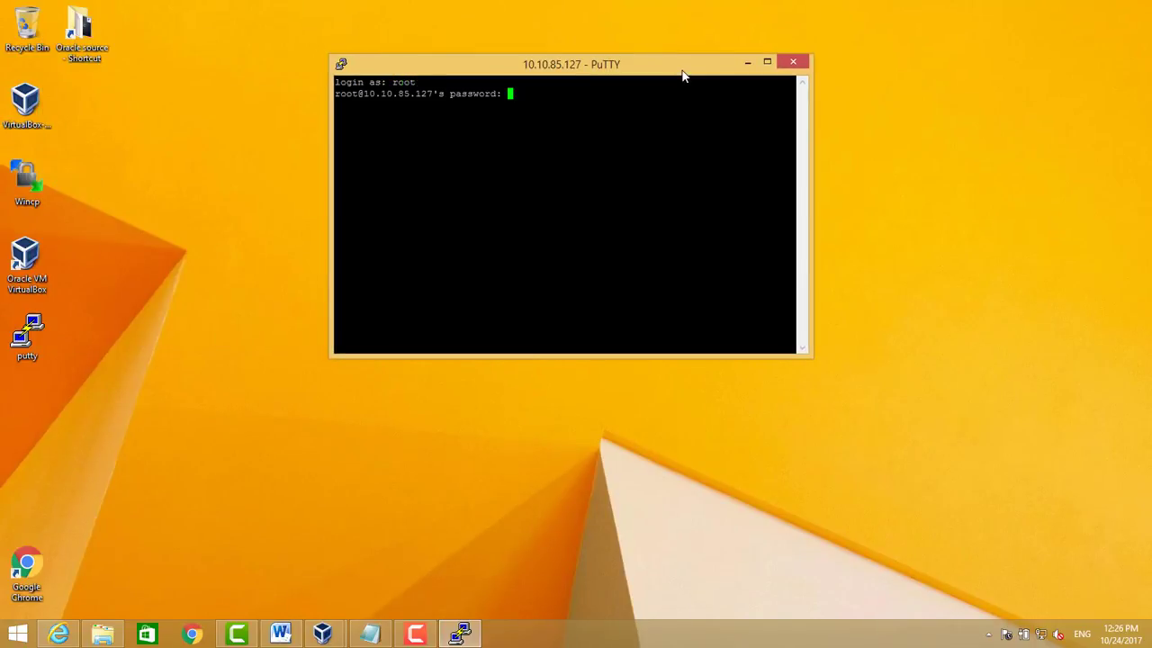
key("Return")
Start a bash shell and display the current /etc/hosts contents
type("bash")
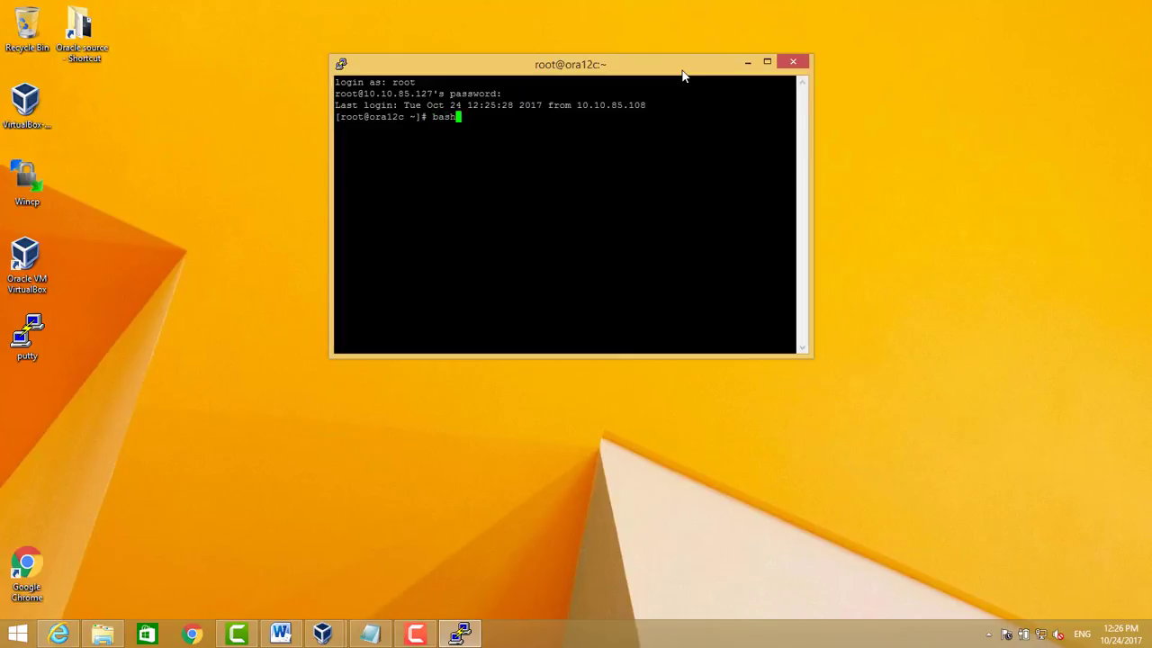
key("Return")
key("Return")
type("df -h")
key("BackSpace")
key("BackSpace")
key("BackSpace")
key("BackSpace")
key("BackSpace")
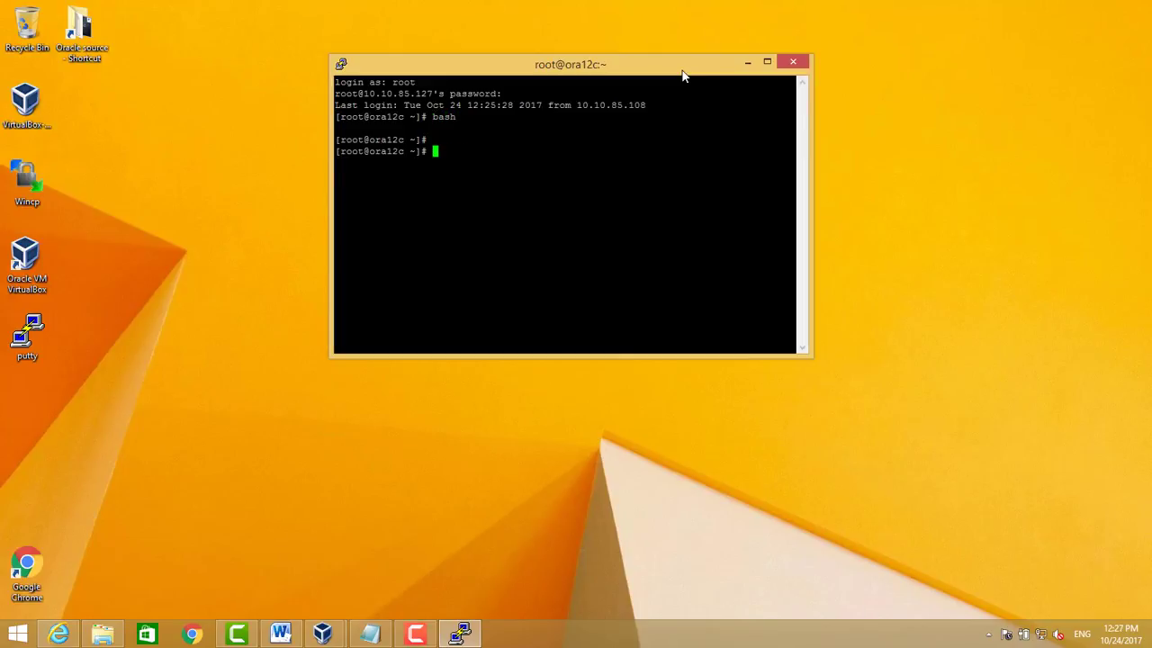
type("vi /etc/h")
key("BackSpace")
key("BackSpace")
key("BackSpace")
key("BackSpace")
key("BackSpace")
key("BackSpace")
key("BackSpace")
key("BackSpace")
key("BackSpace")
type("cat /etc/hosts")
key("Return")
Open /etc/hosts in vi and start a new line below the ::1 entry
type("vi /et")
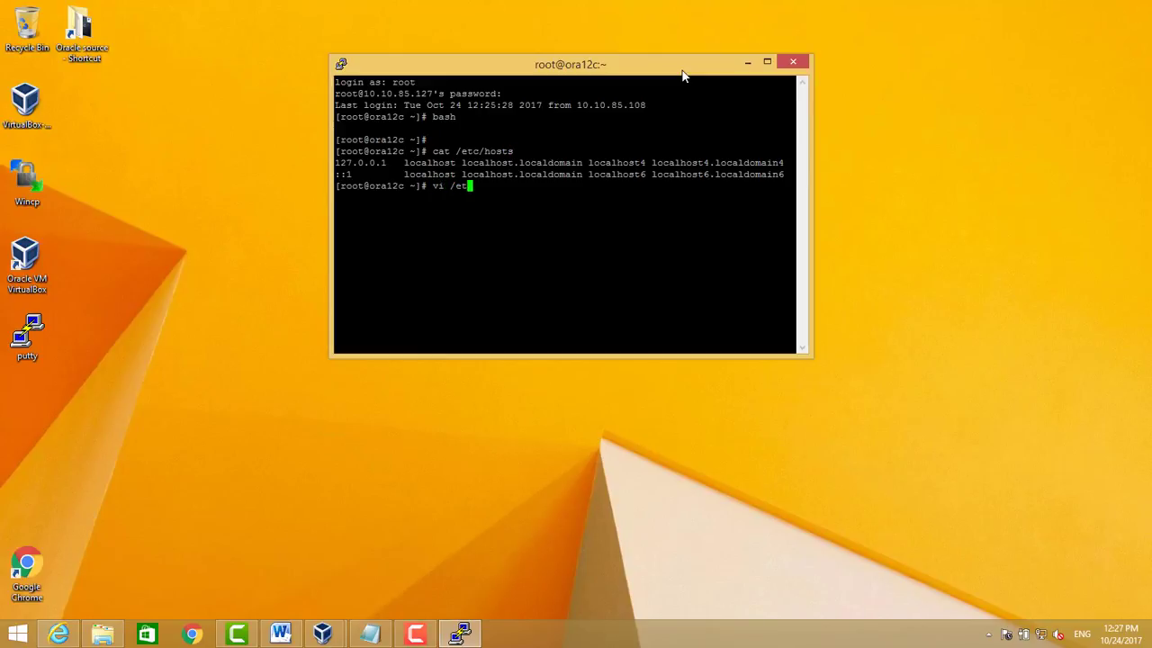
type("c/host")
key("Return")
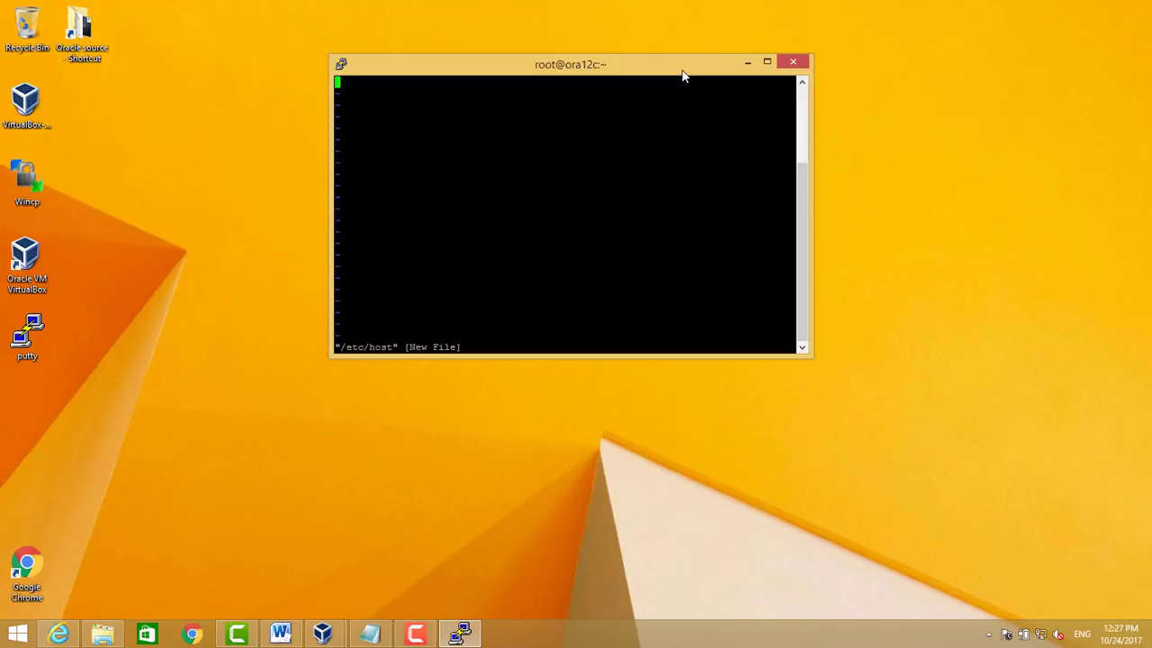
type(":q")
key("Return")
key("Up")
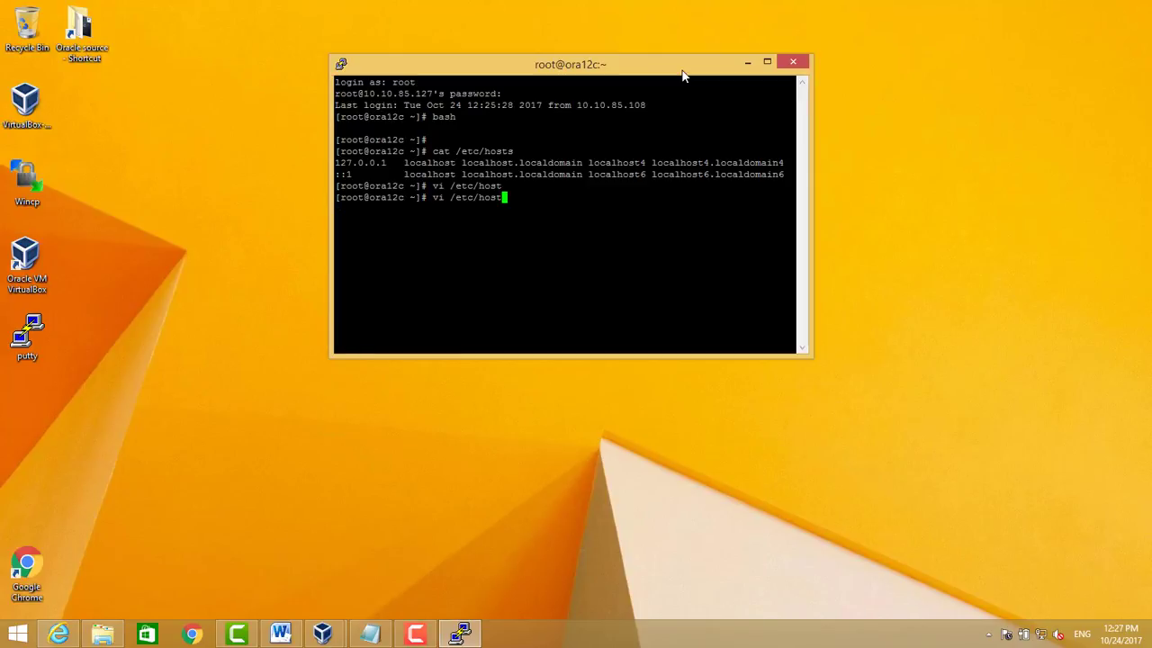
type("s")
key("Return")
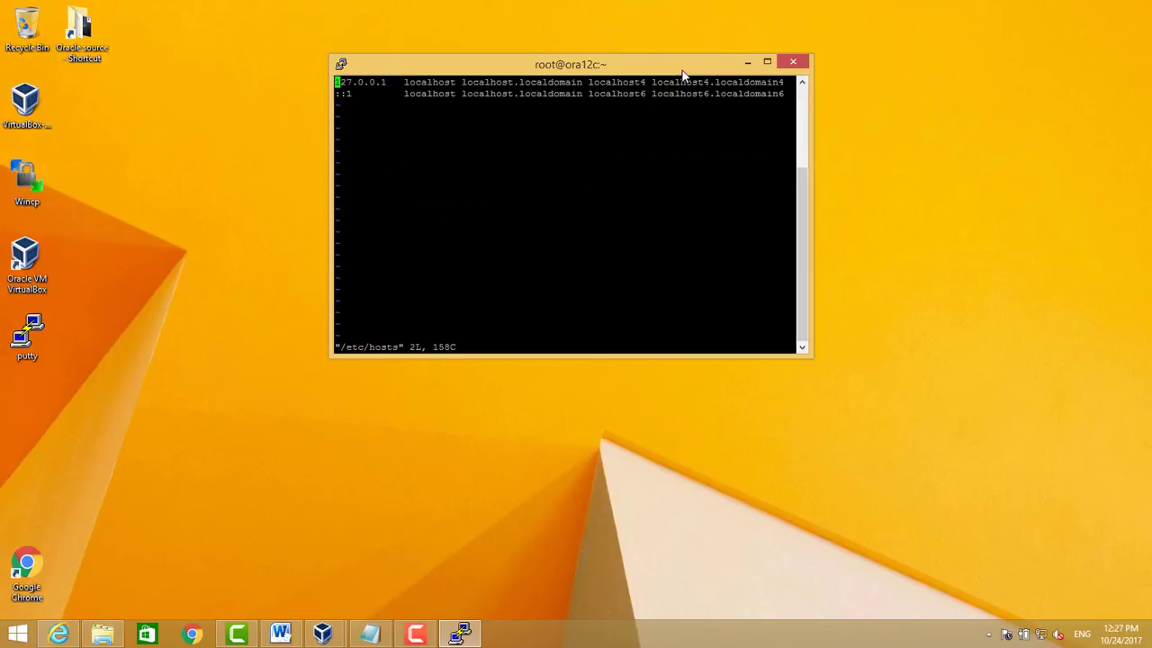
key("Down")
key("Right")
key("Right")
key("Right")
key("Right")
key("Right")
key("Right")
key("Right")
key("Right")
key("Right")
key("Right")
key("Right")
key("Right")
key("Right")
key("Right")
key("Right")
key("Right")
key("Right")
key("Right")
key("Right")
key("Right")
key("Right")
key("Right")
key("Right")
key("Right")
key("Right")
key("Right")
key("Right")
key("Right")
key("Right")
key("Right")
key("Right")
key("Right")
key("Right")
key("Right")
key("Right")
key("Right")
key("Right")
key("Right")
key("Right")
key("Right")
key("o")
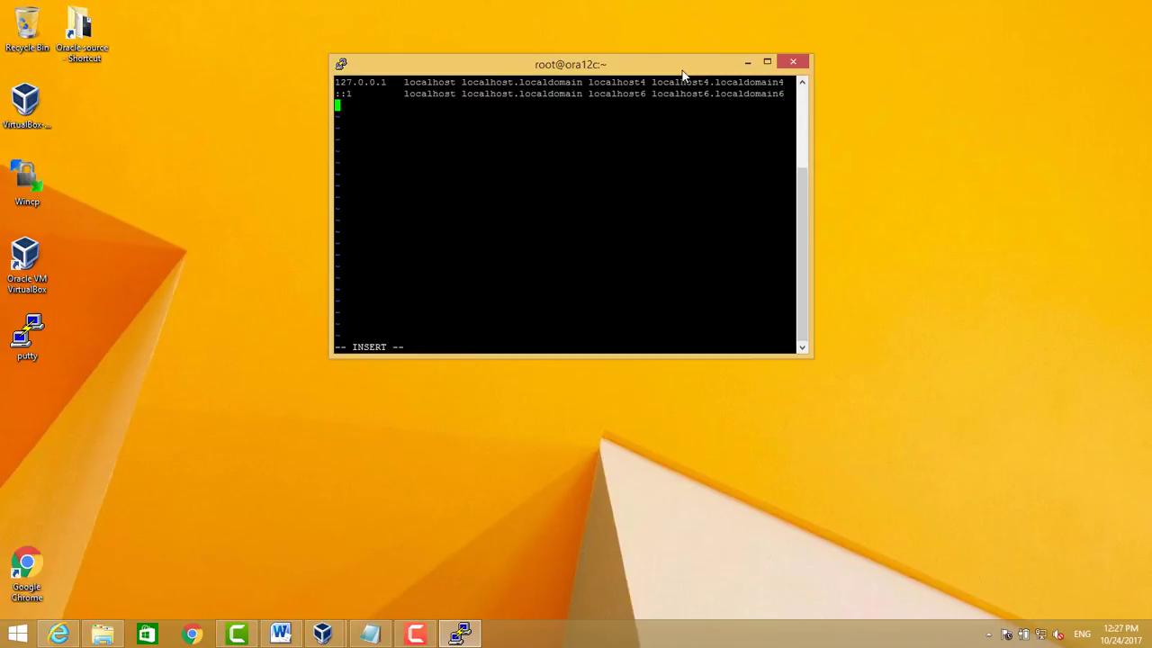
Paste the 10.10.85.127 ora12c hostname line from the notes and save with :wq!
left_click(369, 635)
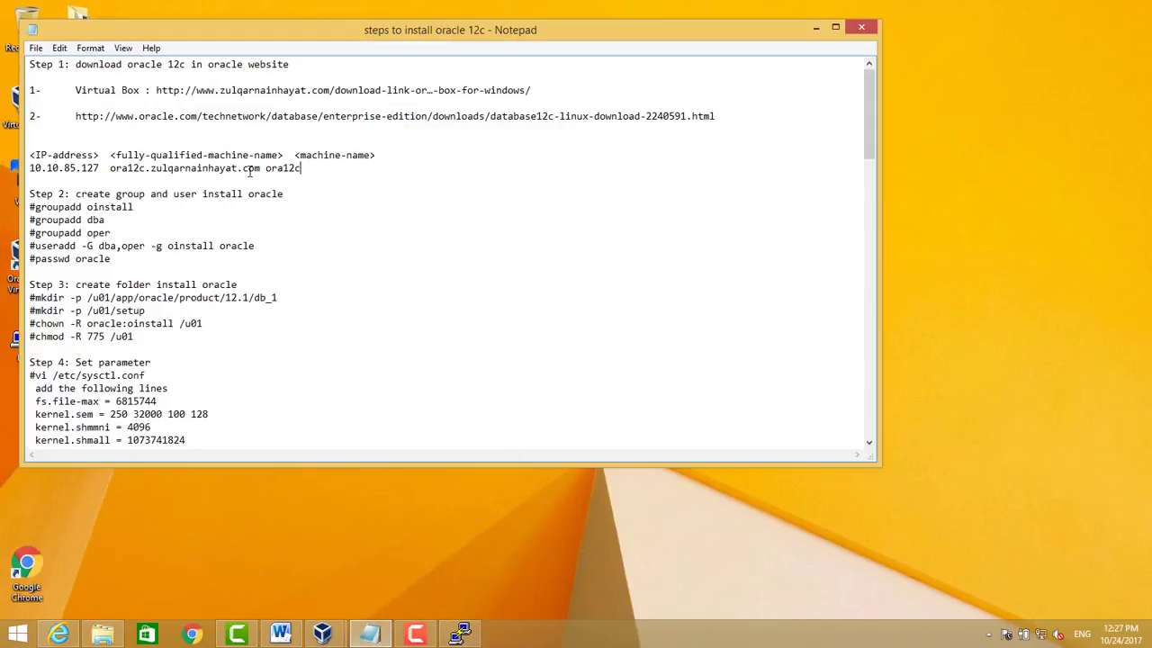
left_click_drag(306, 171, 28, 171)
key("ctrl+c")
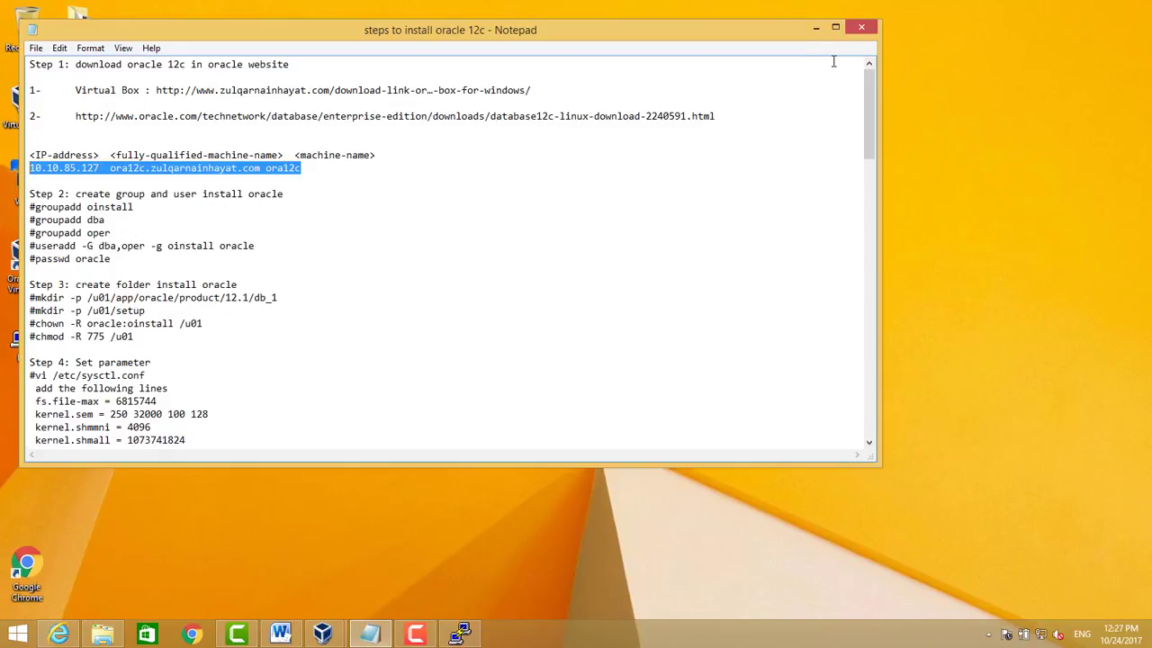
left_click(815, 32)
key("shift+Insert")
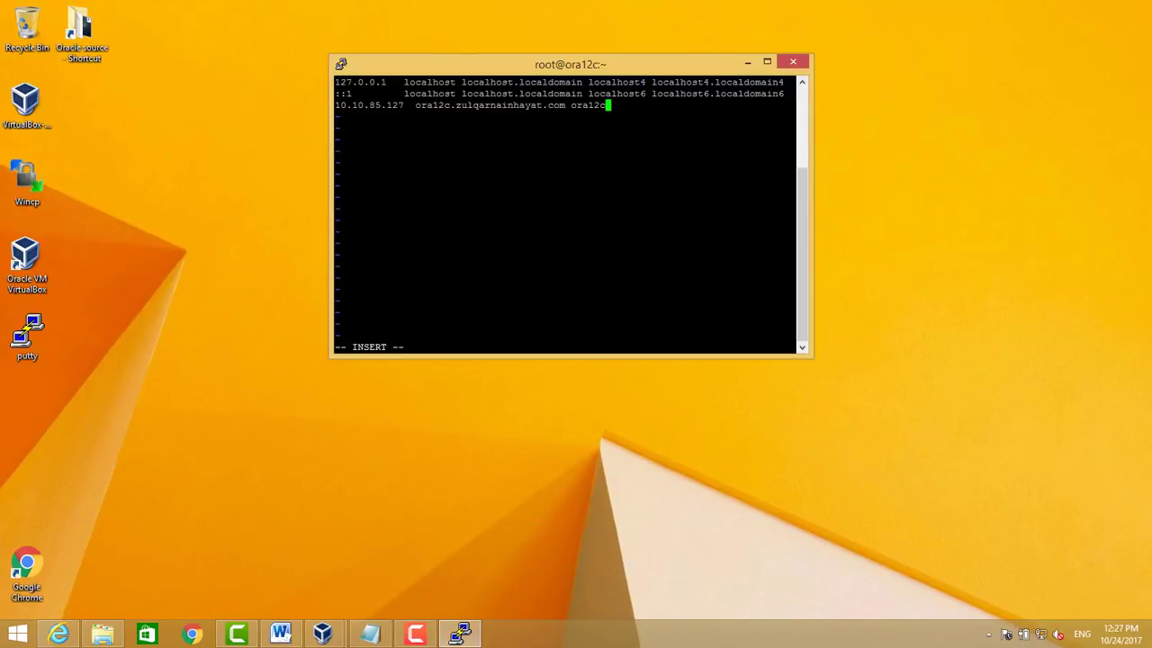
key("Escape")
type(":wq!")
key("Return")
Ping ora12c to confirm the hostname resolves, then stop the ping
type("ping")
type(" ora")
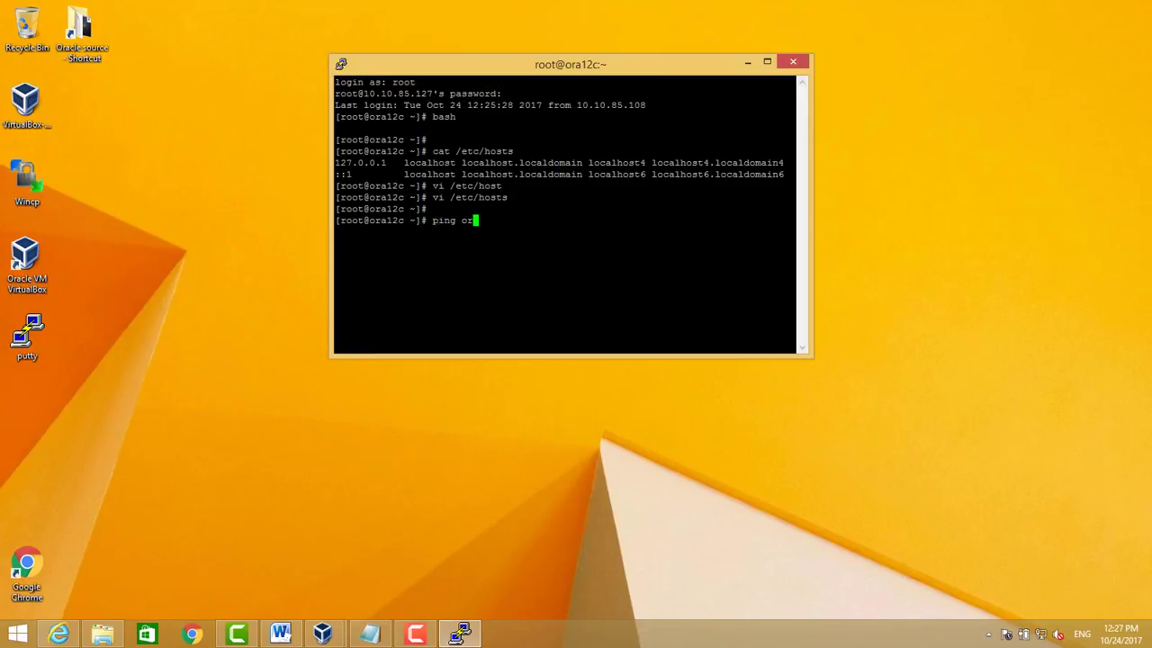
type("12c")
key("Return")
key("ctrl+c")
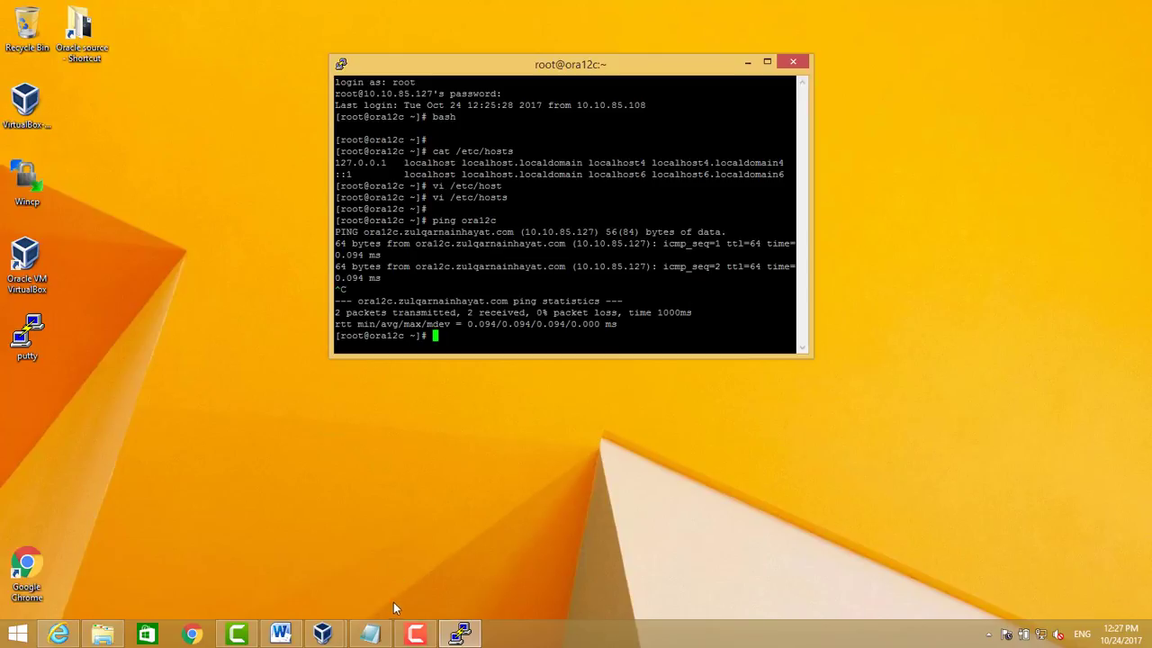
left_click(369, 634)
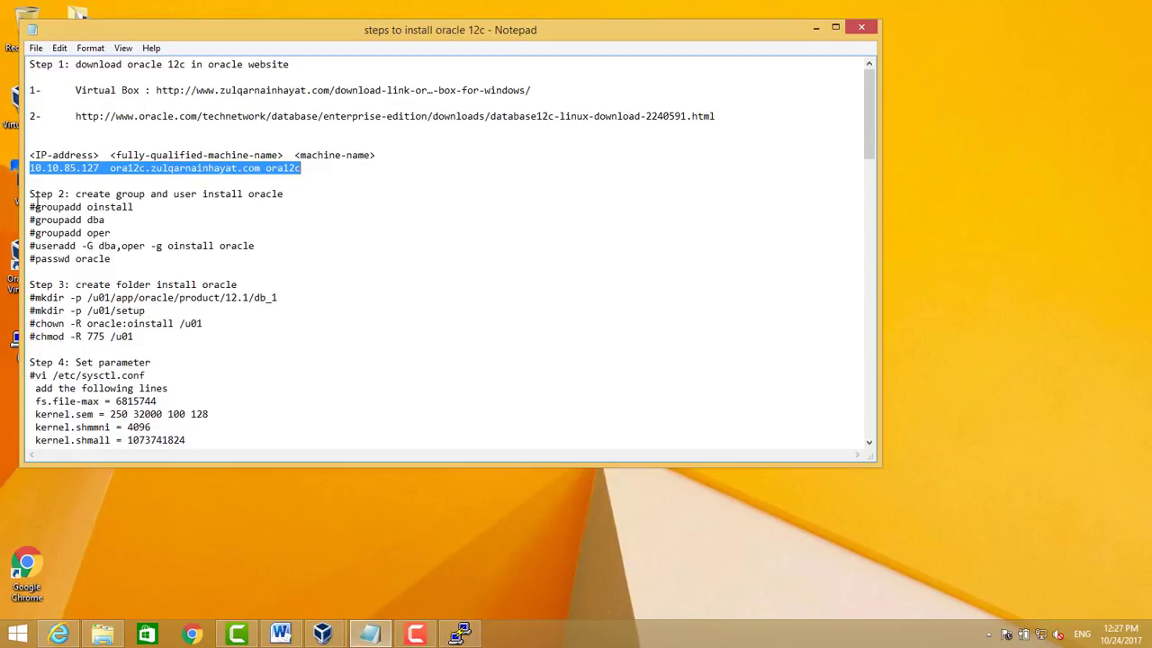
Create the oinstall, dba and oper groups with groupadd
left_click_drag(35, 206, 135, 207)
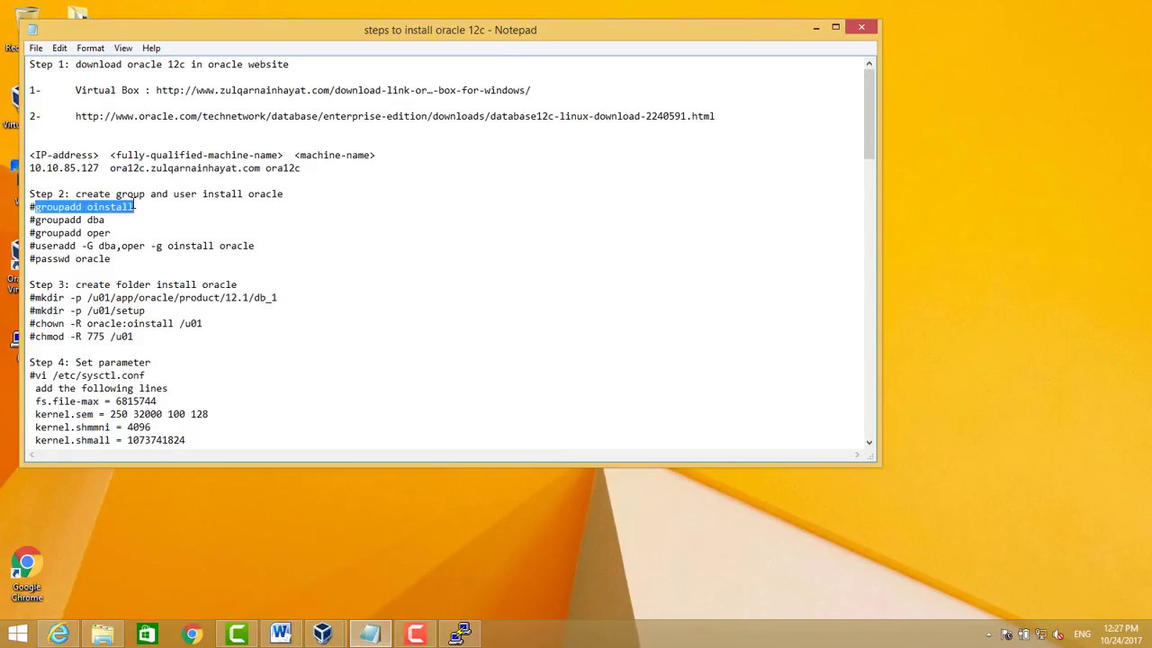
left_click(461, 634)
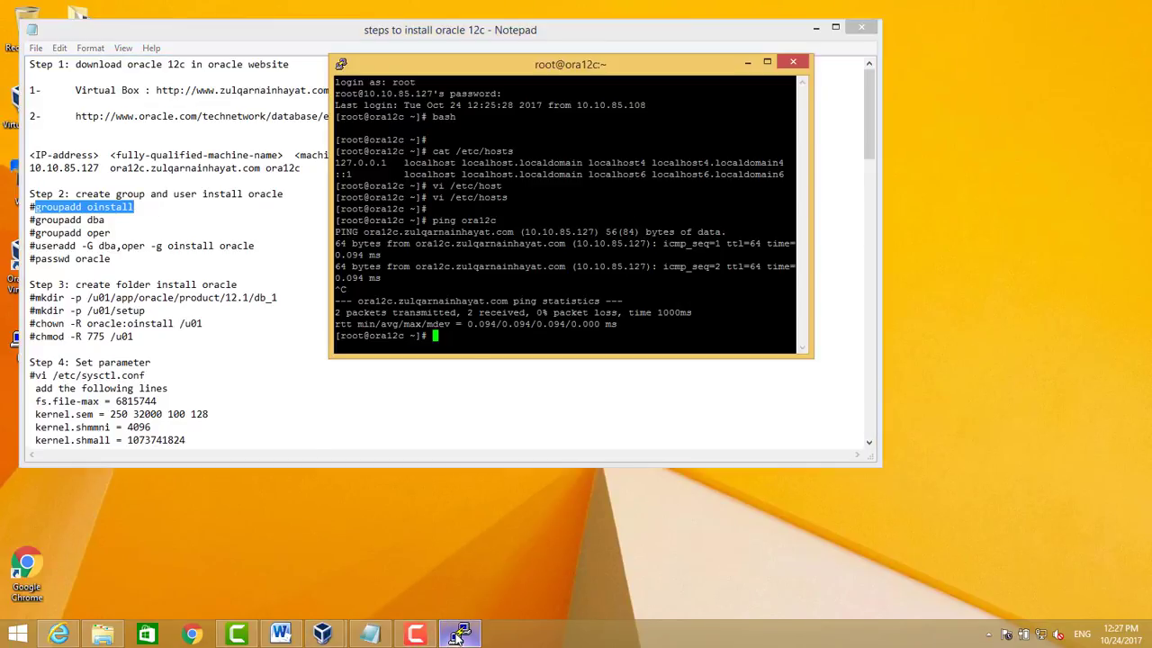
key("shift+Insert")
key("Return")
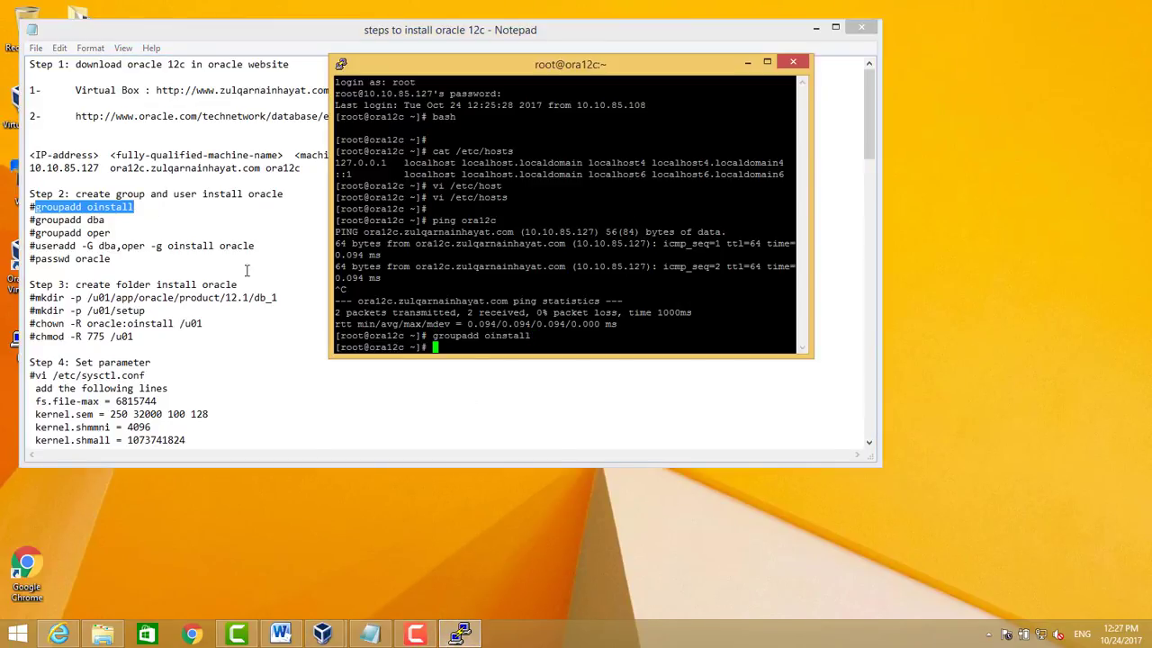
left_click_drag(36, 219, 108, 222)
key("ctrl+c")
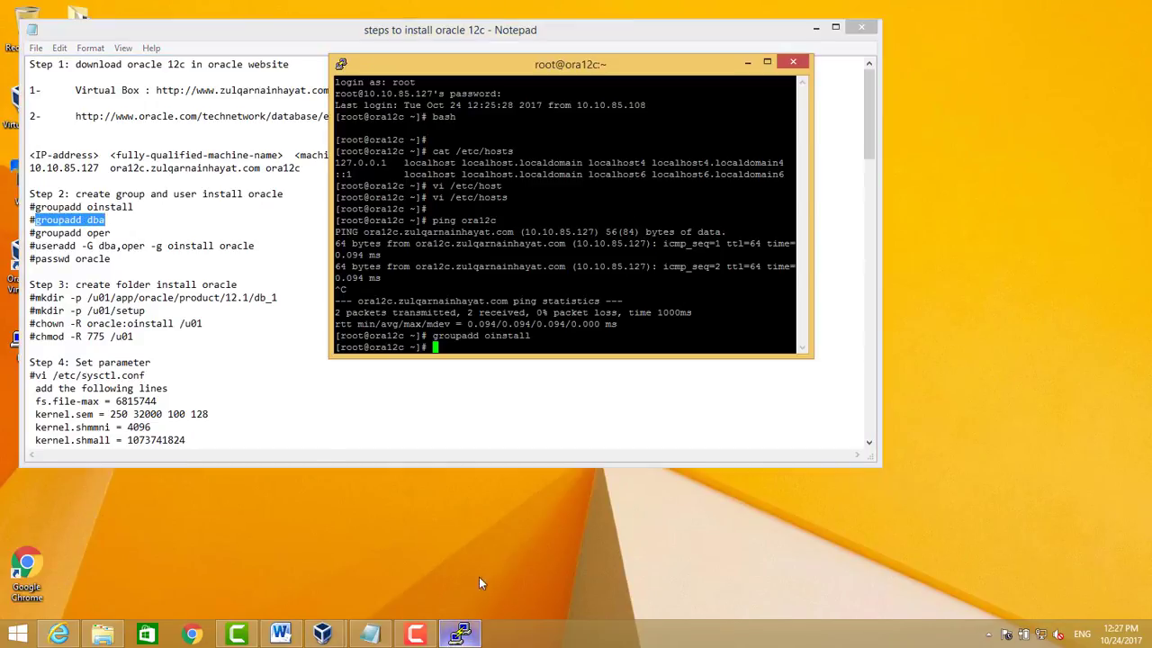
left_click(460, 635)
key("shift+Insert")
key("Return")
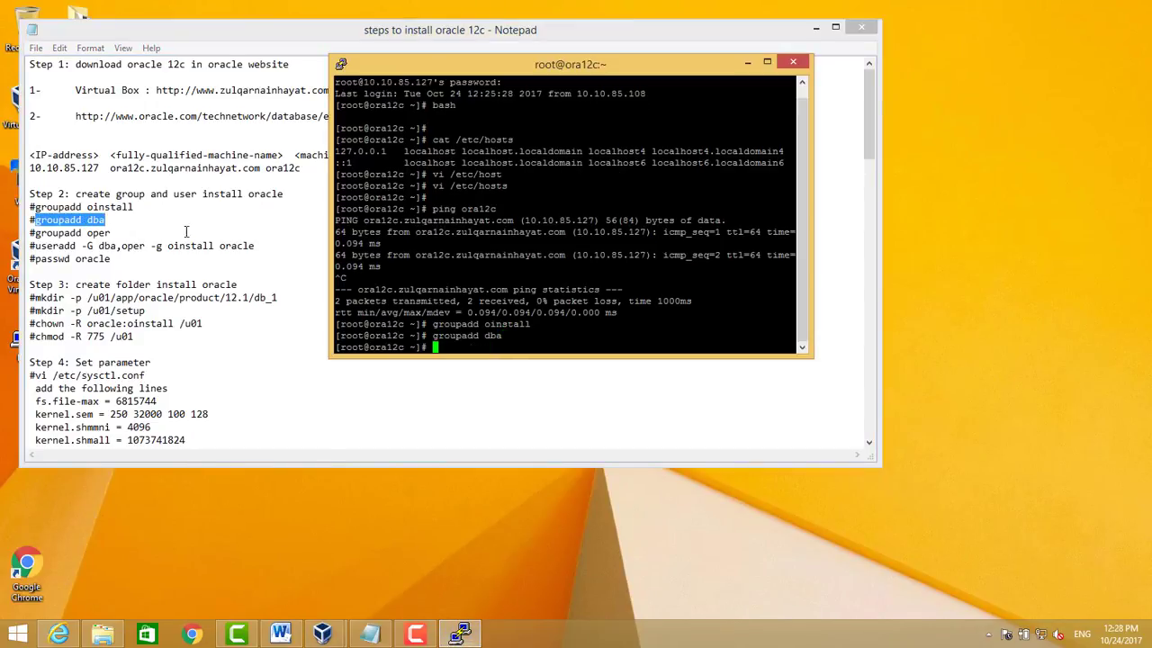
left_click_drag(36, 232, 129, 233)
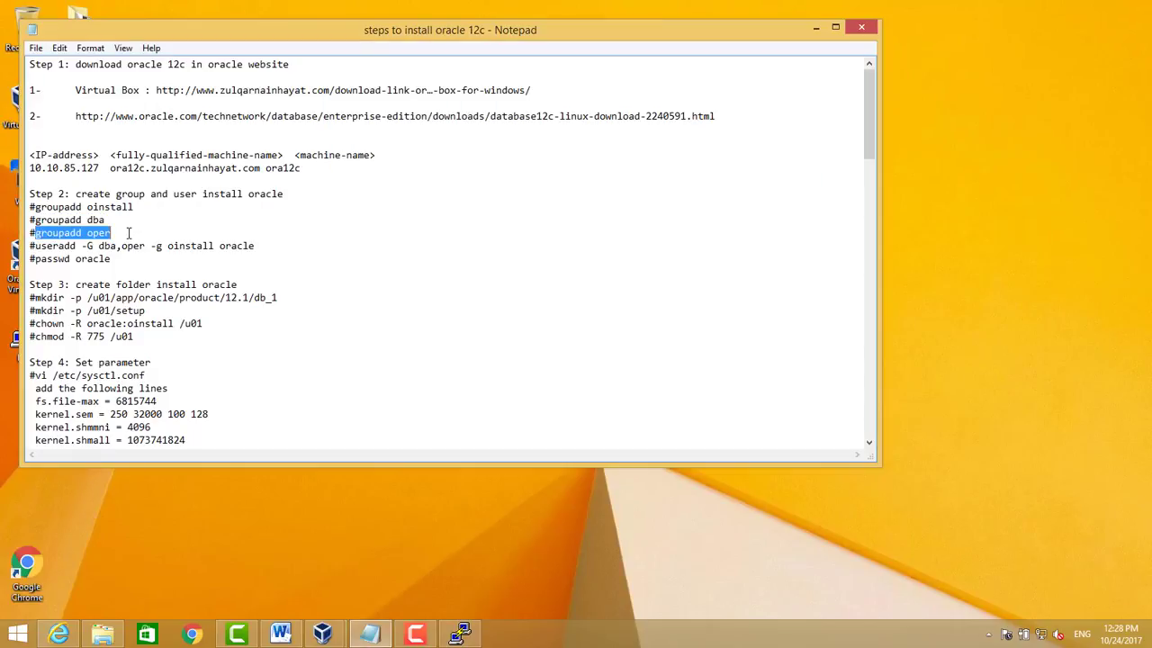
key("ctrl+c")
left_click(460, 635)
key("shift+Insert")
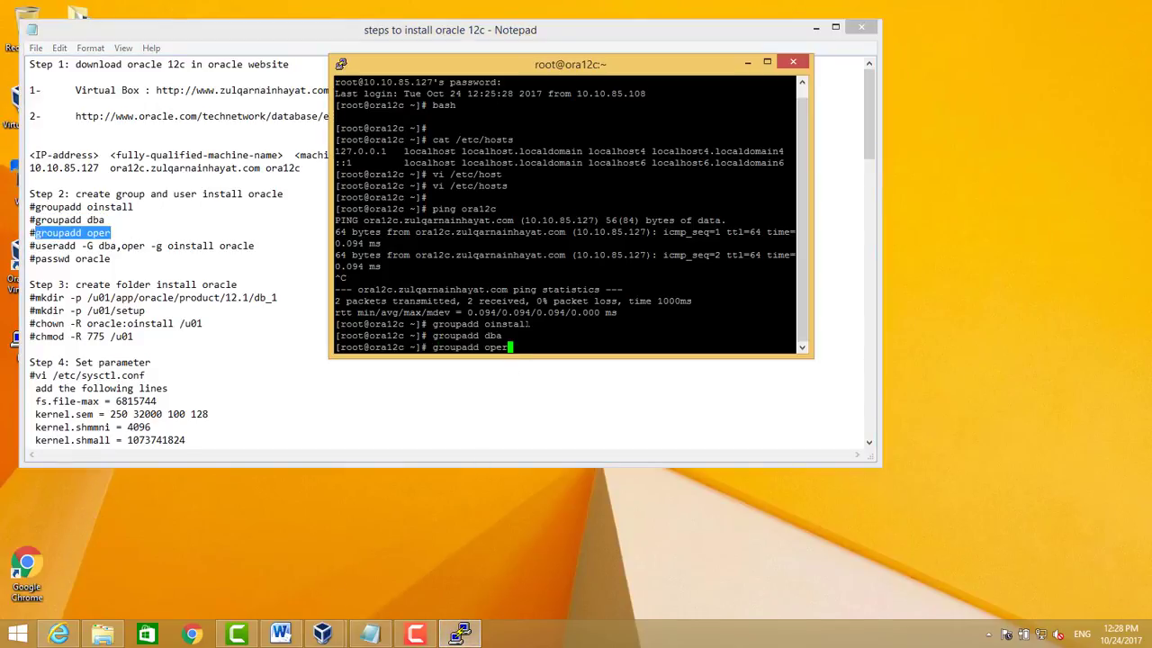
key("Return")
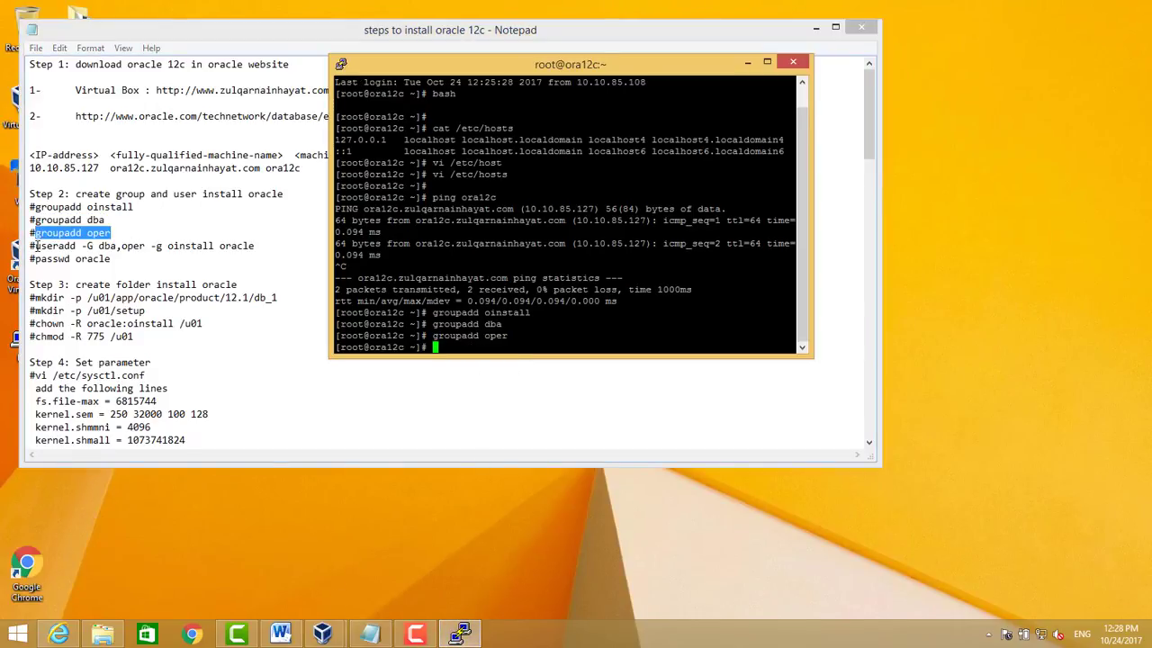
Add user oracle with primary group oinstall, extra groups dba,oper, and set its password
left_click_drag(36, 245, 278, 245)
key("ctrl+c")
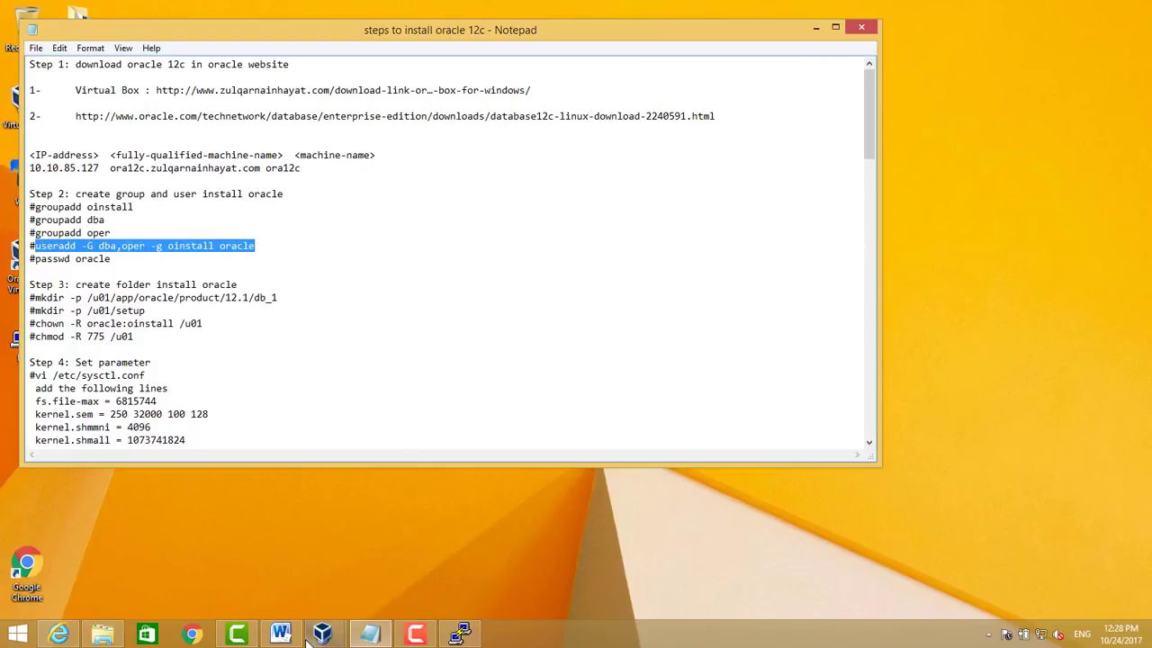
left_click(460, 635)
key("shift+Insert")
key("Return")
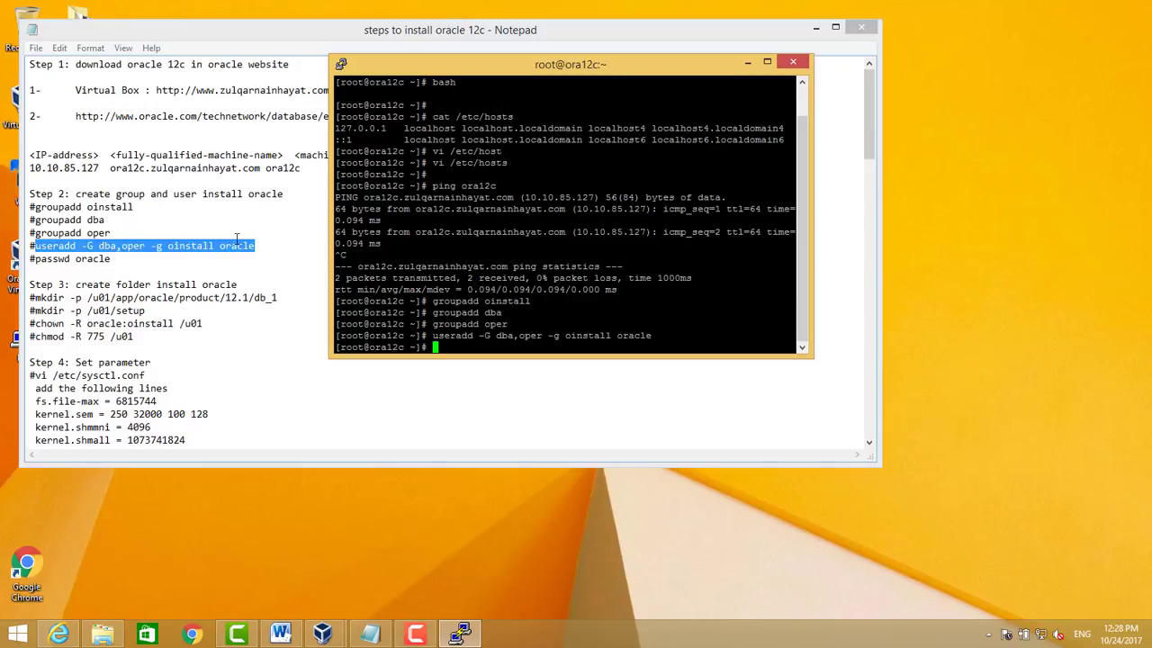
type("passwd oracle")
key("Return")
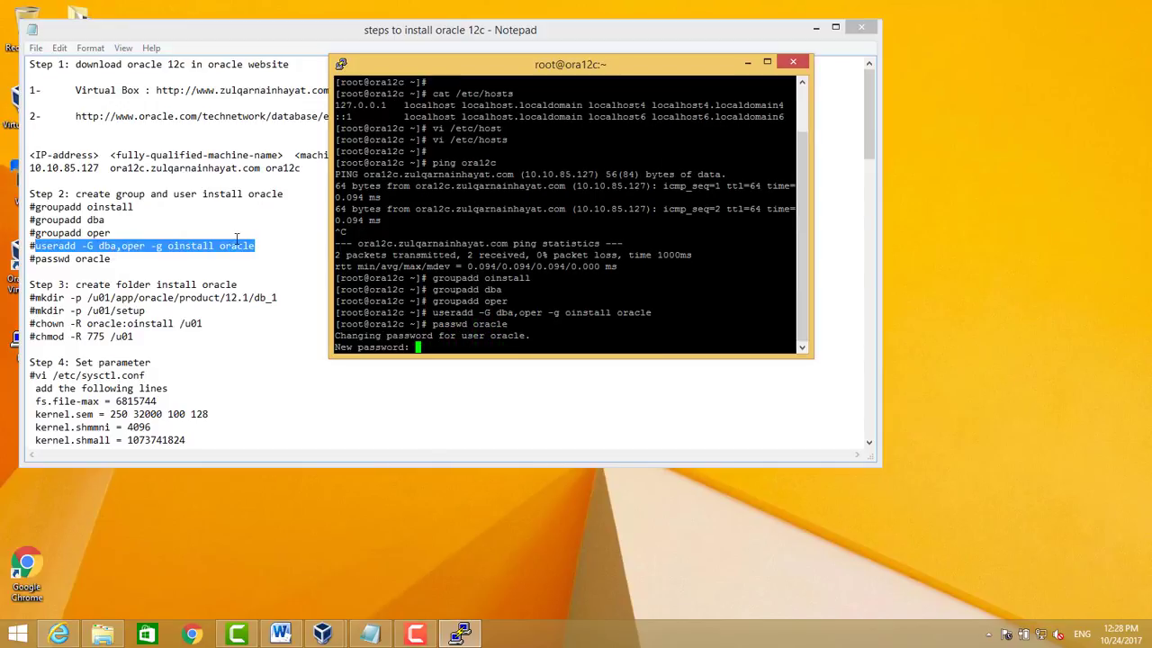
key("Return")
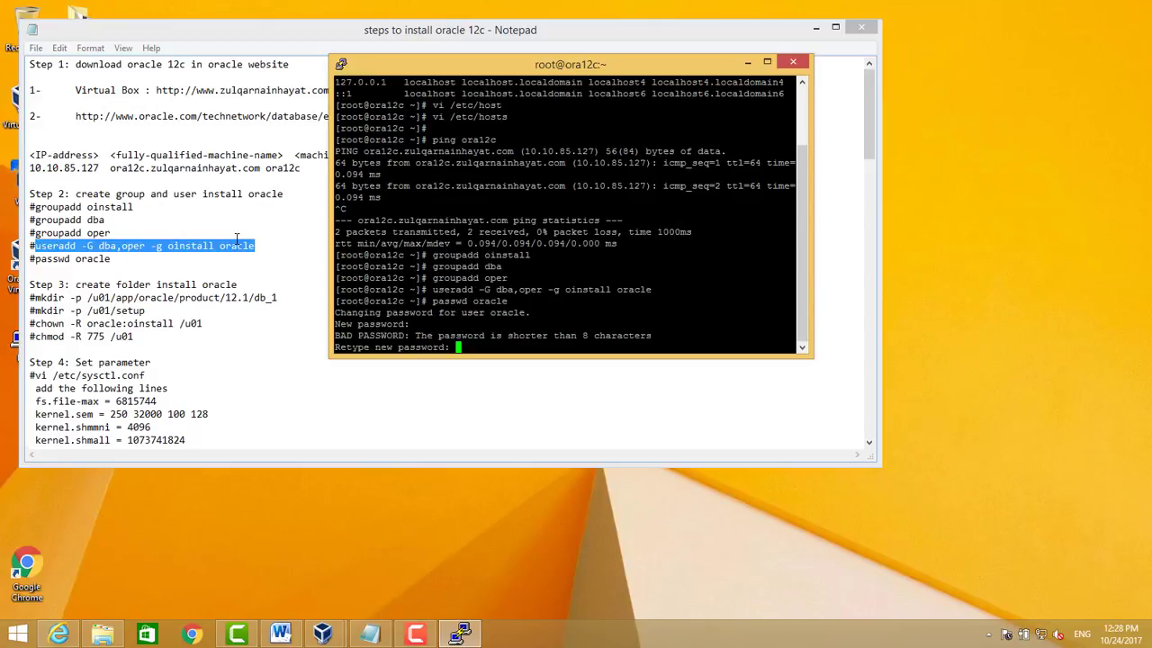
key("Return")
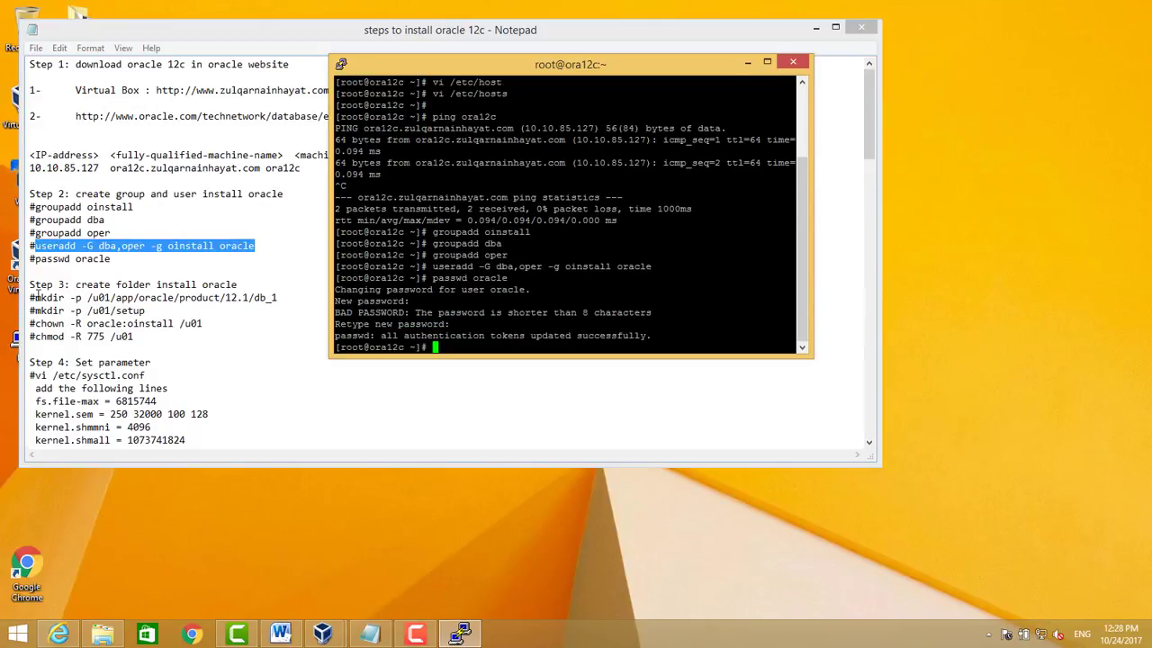
mouse_move(33, 297)
left_mouse_down()
mouse_move(301, 295)
mouse_move(45, 286)
mouse_move(33, 299)
left_mouse_up()
left_click(302, 296)
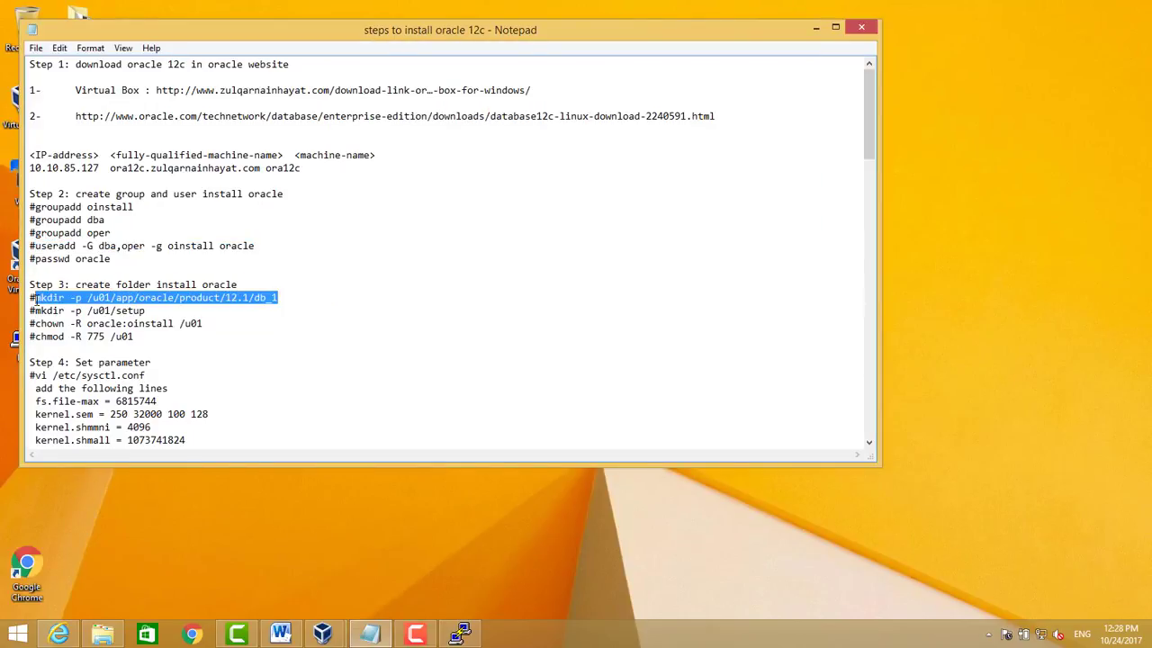
Create the /u01/app/oracle/product/12.1/db_1 and /u01/setup directories with mkdir -p
left_click(460, 635)
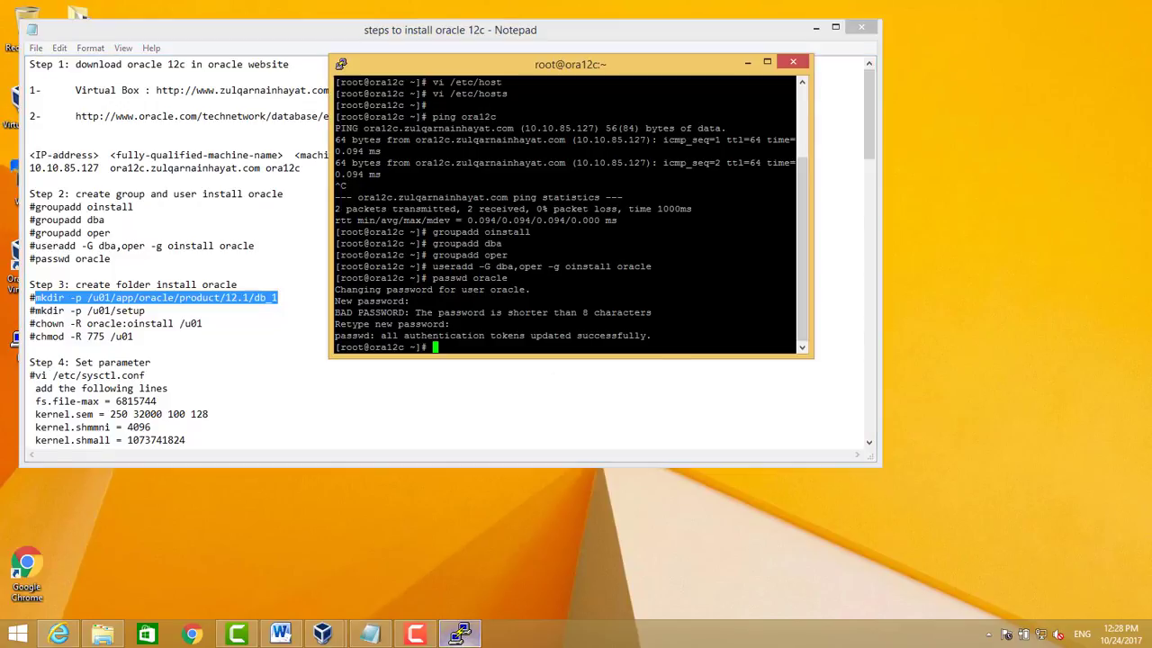
right_click(558, 270)
key("Return")
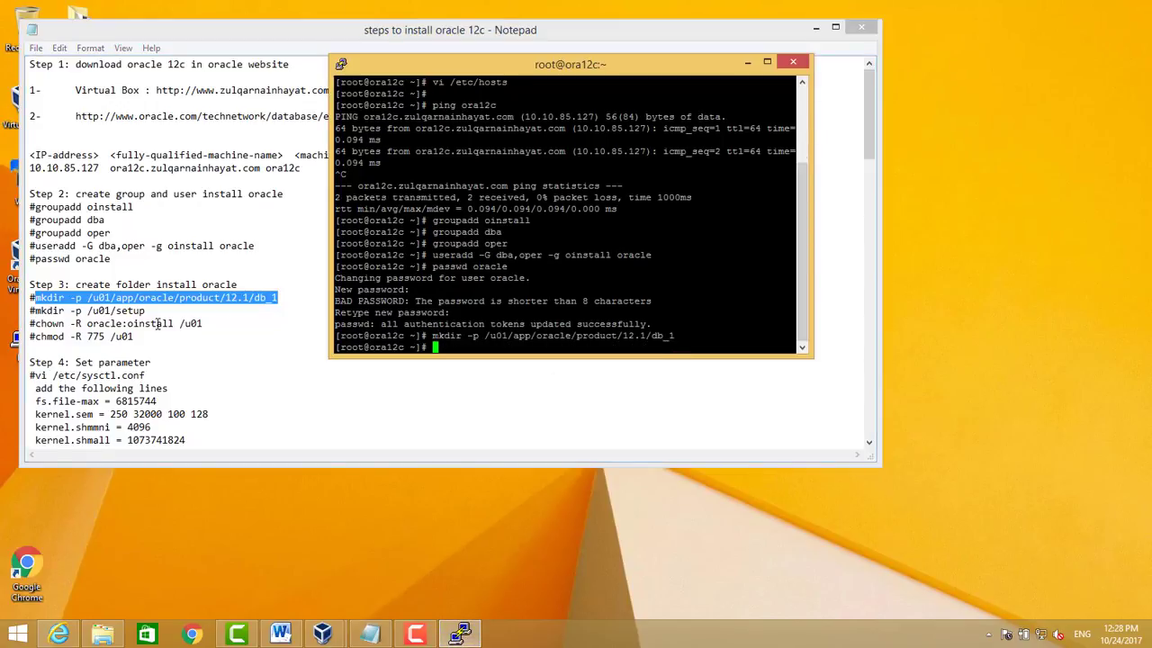
left_click_drag(35, 311, 155, 310)
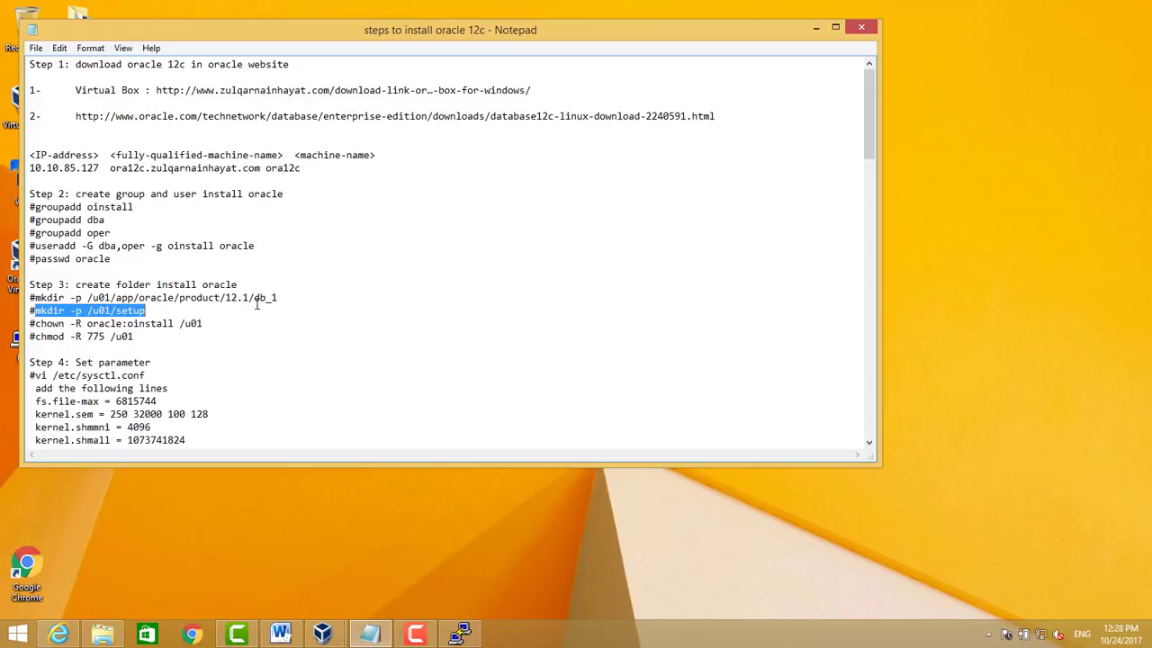
left_click(460, 634)
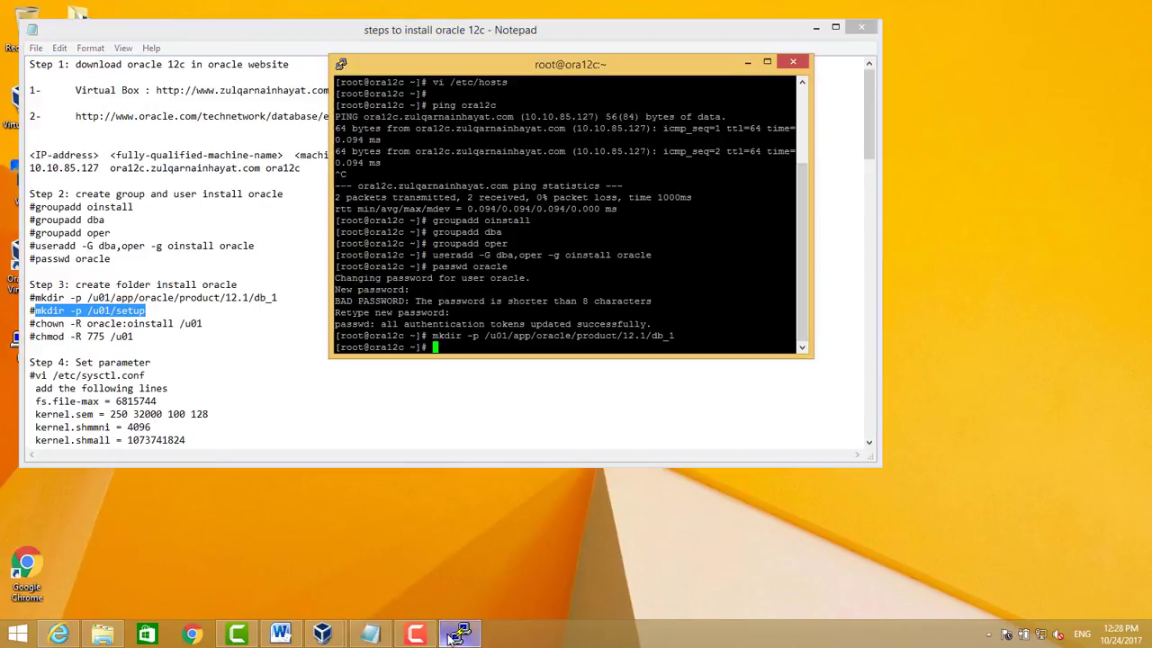
right_click(526, 345)
key("Return")
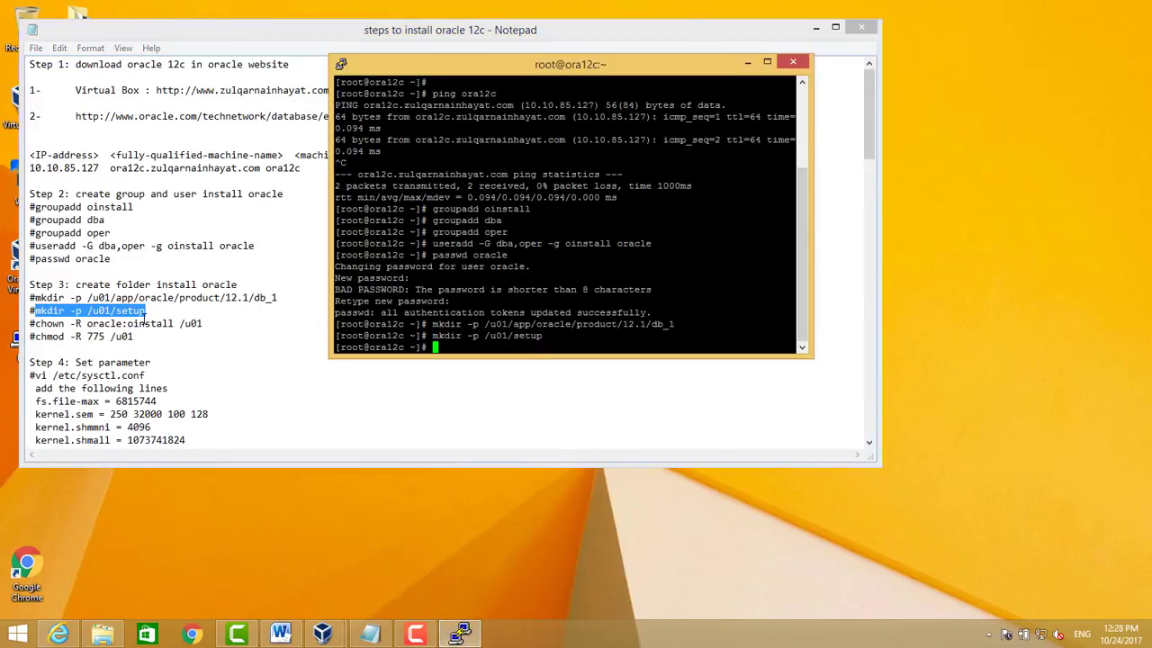
Give /u01 recursive oracle:oinstall ownership and 775 permissions
left_click_drag(35, 323, 213, 319)
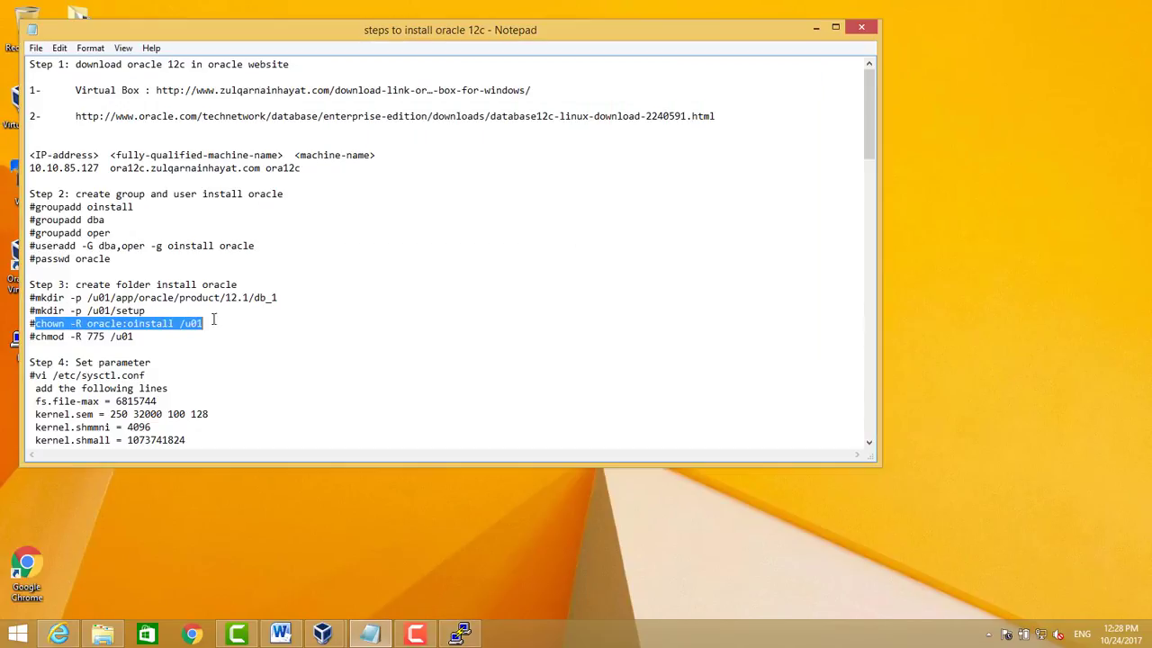
key("ctrl+c")
left_click(460, 634)
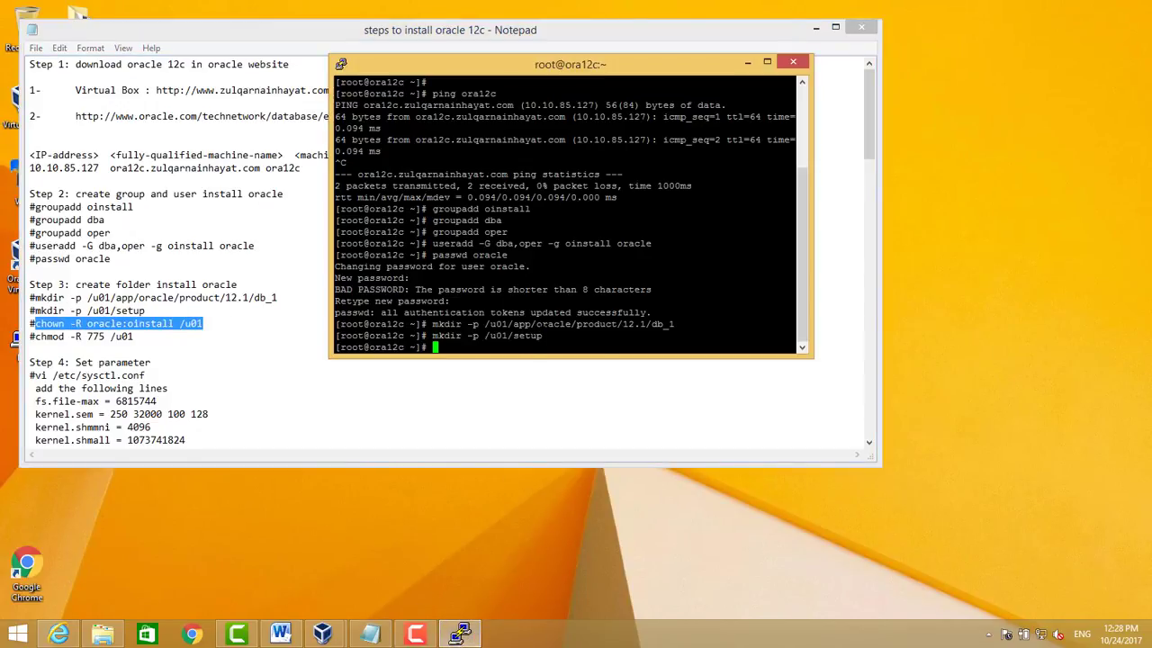
right_click(526, 344)
key("Return")
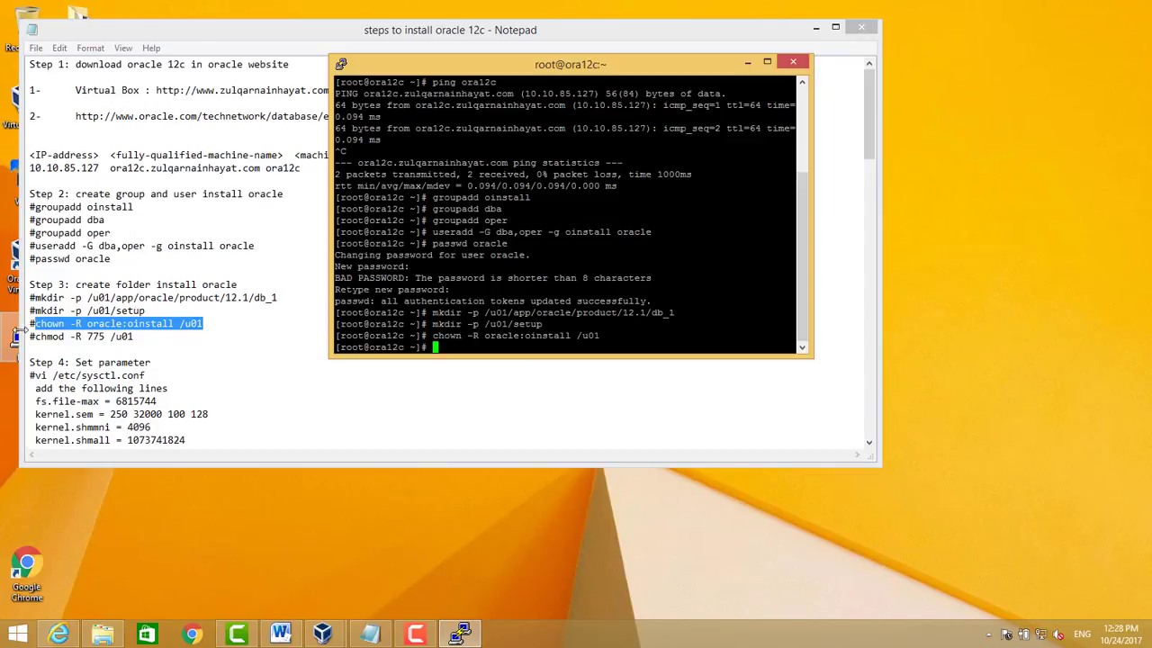
left_click(38, 336)
left_click_drag(38, 336, 137, 337)
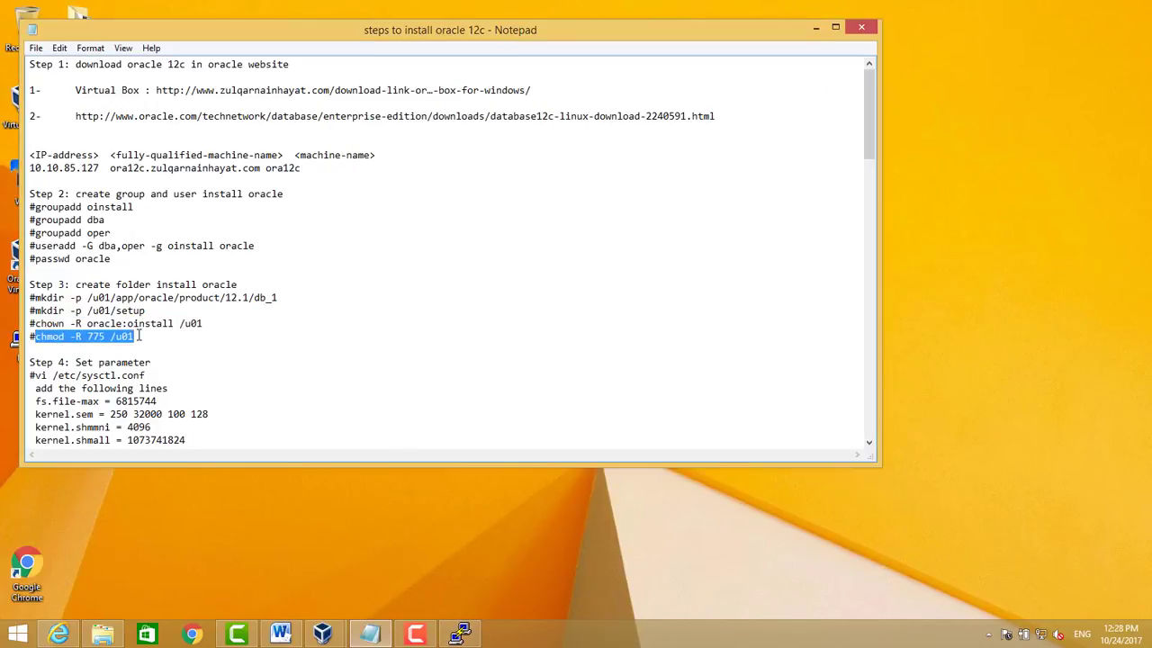
key("ctrl+c")
left_click(460, 634)
right_click(526, 345)
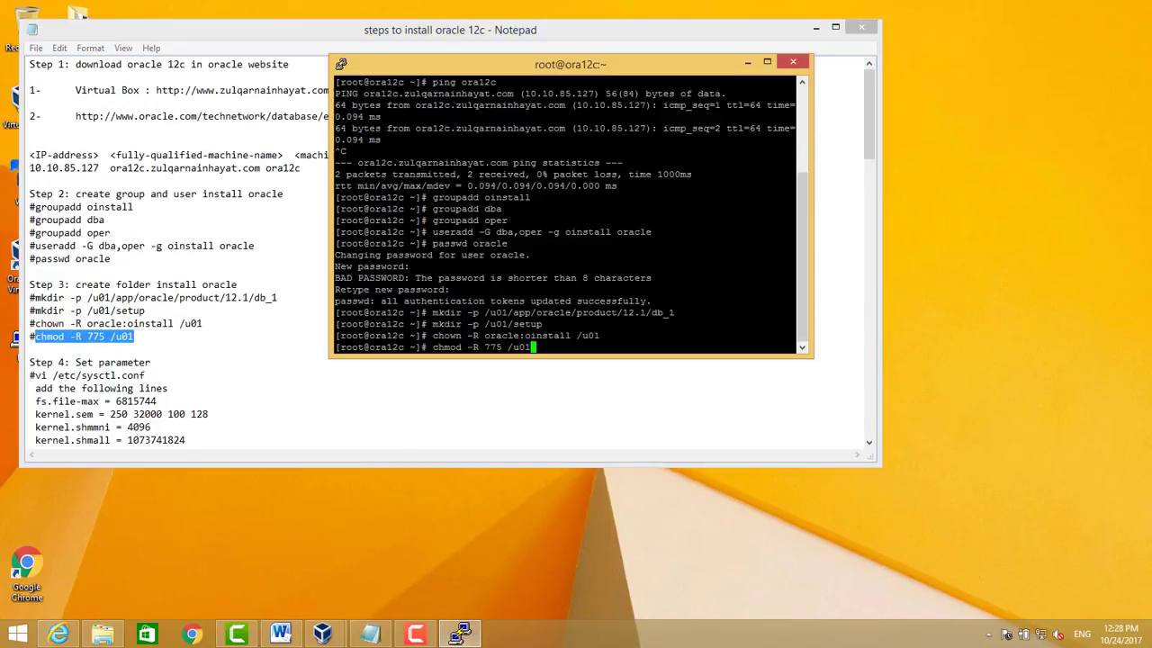
key("Return")
scroll(570, 214, "up", 4)
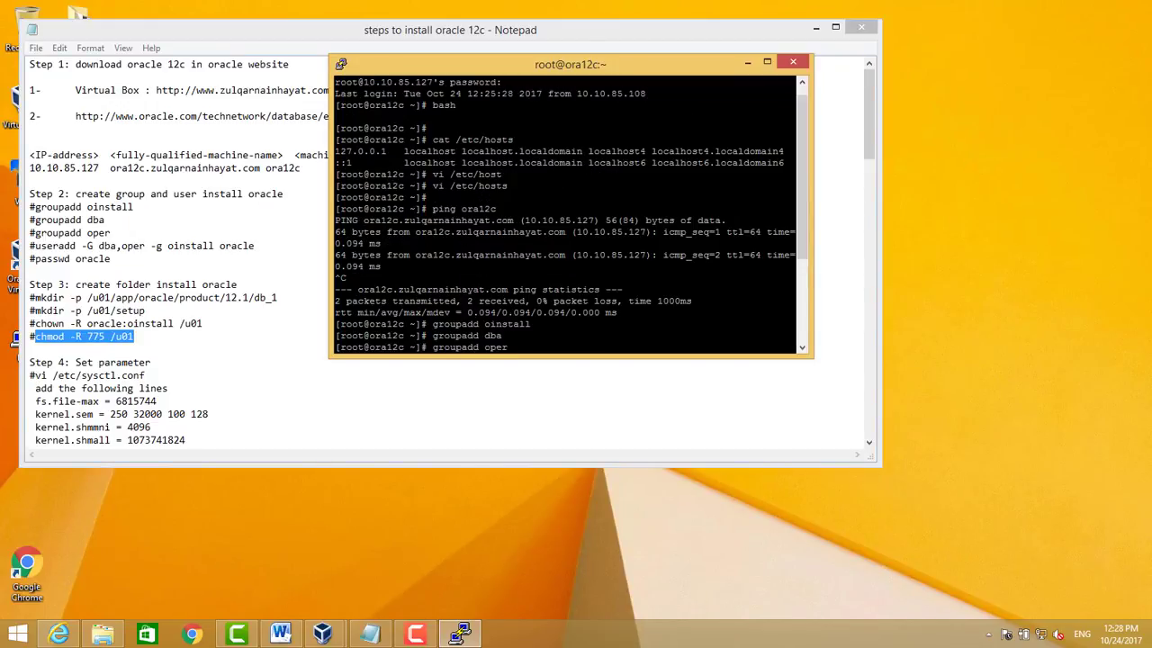
key("Return")
key("Return")
Open /etc/sysctl.conf in vi and add blank lines after its last line
type("vi et")
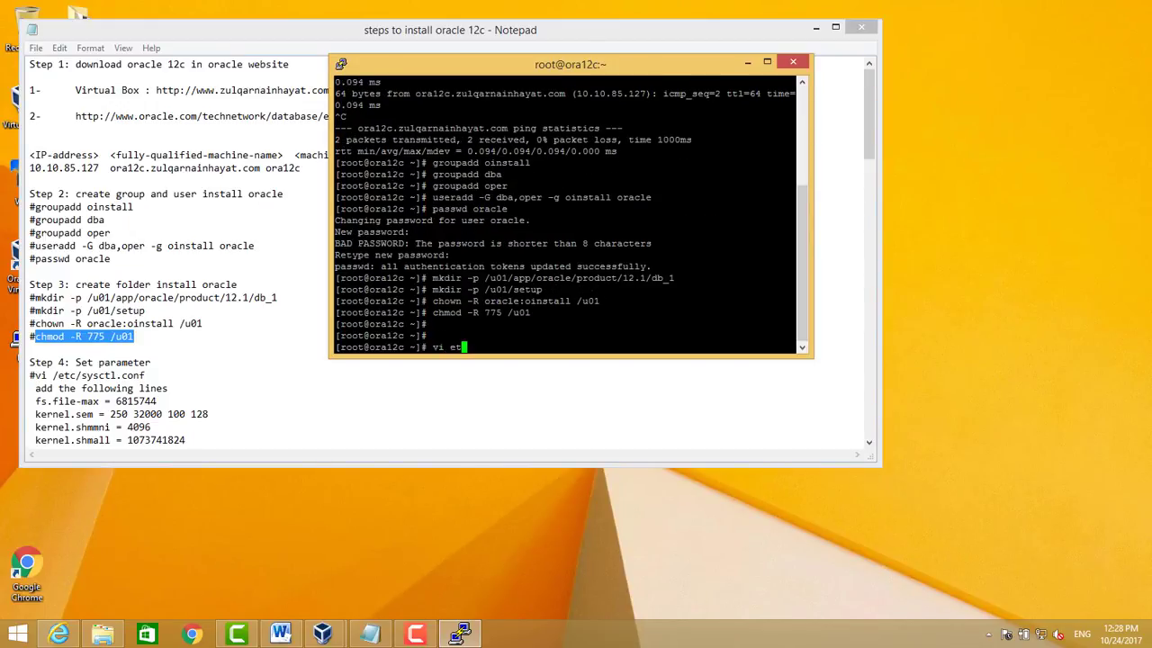
key("BackSpace")
key("BackSpace")
type("/etc/sts")
key("BackSpace")
key("BackSpace")
type("ysc")
key("Tab")
key("Tab")
type("tl.c")
key("Tab")
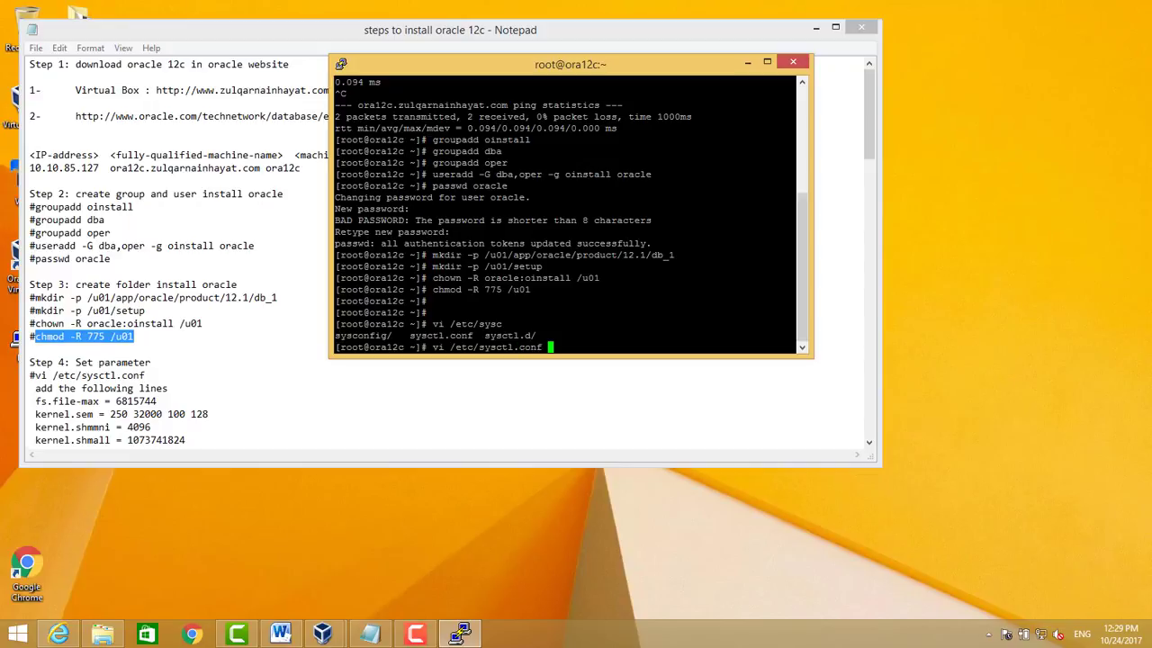
key("Return")
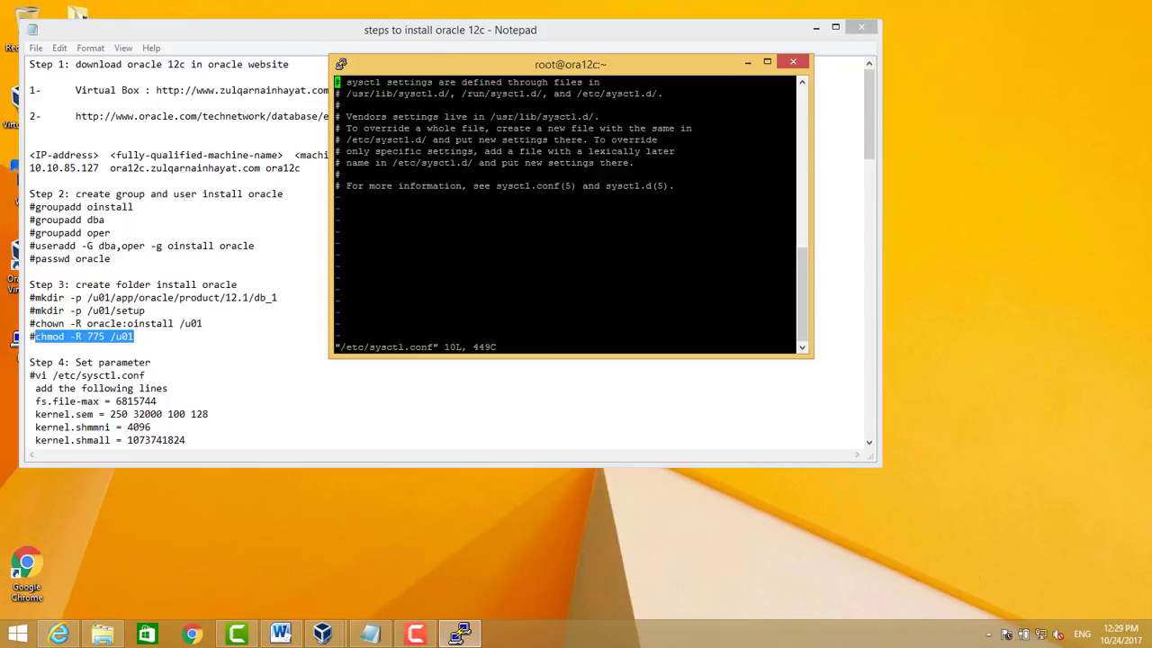
key("Down")
key("Down")
key("Down")
key("Down")
key("Down")
key("Down")
key("Down")
key("Down")
key("Down")
key("Right")
key("Right")
key("Right")
key("Right")
key("Right")
key("Right")
key("Right")
key("Right")
key("Right")
key("Right")
key("Right")
key("Right")
key("Right")
key("Right")
key("Right")
key("Right")
key("Right")
key("Right")
key("Right")
key("Right")
key("Right")
key("Right")
key("Right")
key("Right")
key("Right")
key("Right")
key("Right")
key("Right")
key("Right")
key("Right")
key("Right")
key("Right")
key("Right")
key("Right")
key("Right")
key("Right")
key("Right")
key("Right")
key("Right")
key("Right")
key("A")
key("Return")
key("Return")
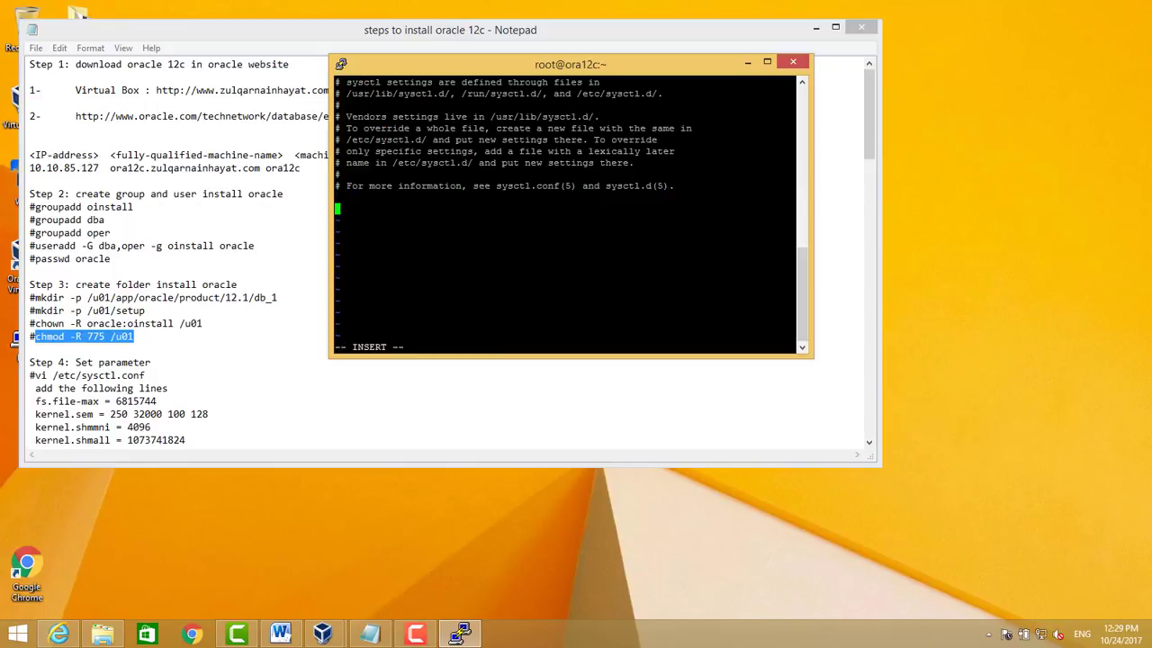
Paste the Step 4 kernel parameters from the notes into sysctl.conf and save
left_click(216, 357)
scroll(216, 360, "down", 4)
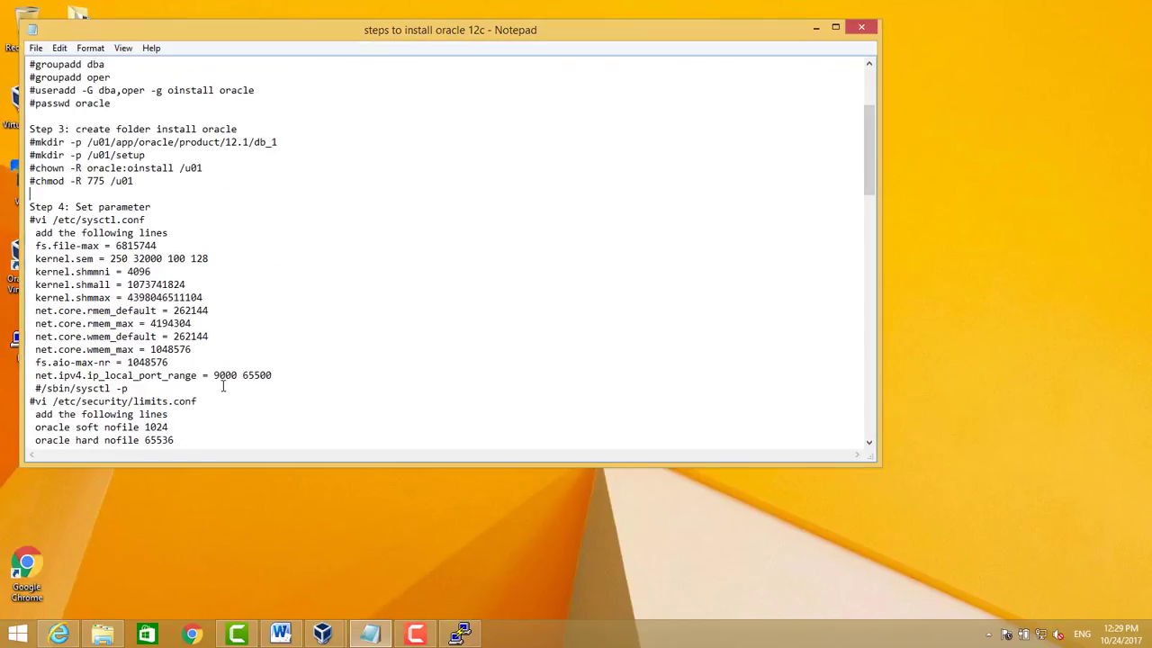
left_click_drag(282, 373, 29, 244)
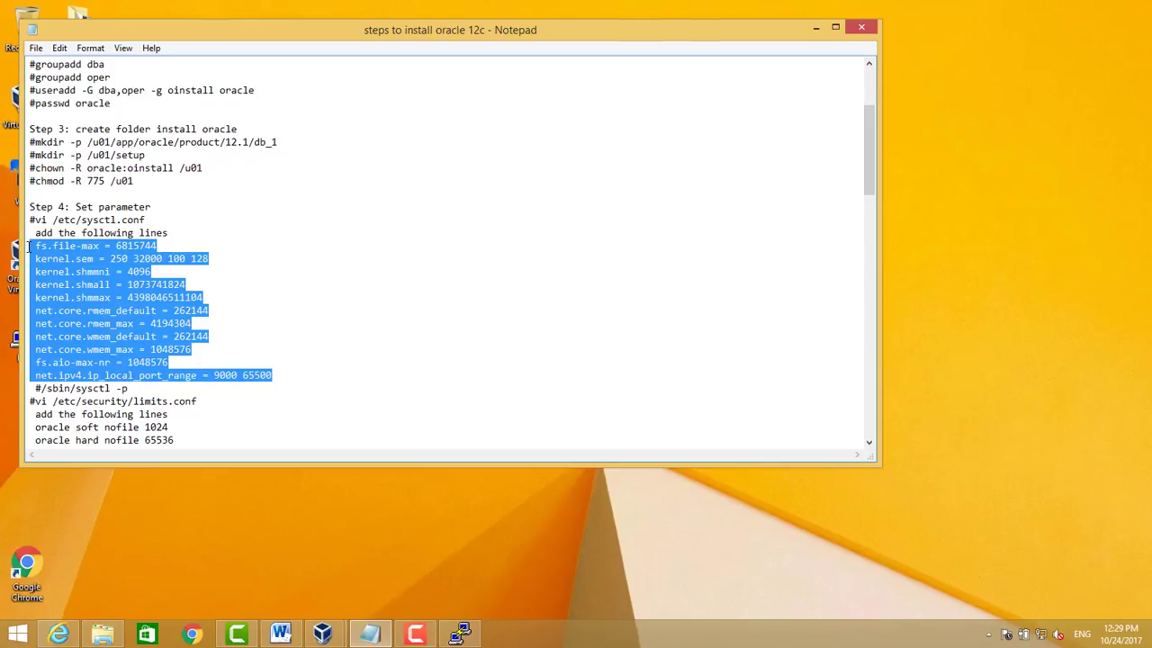
left_click(461, 636)
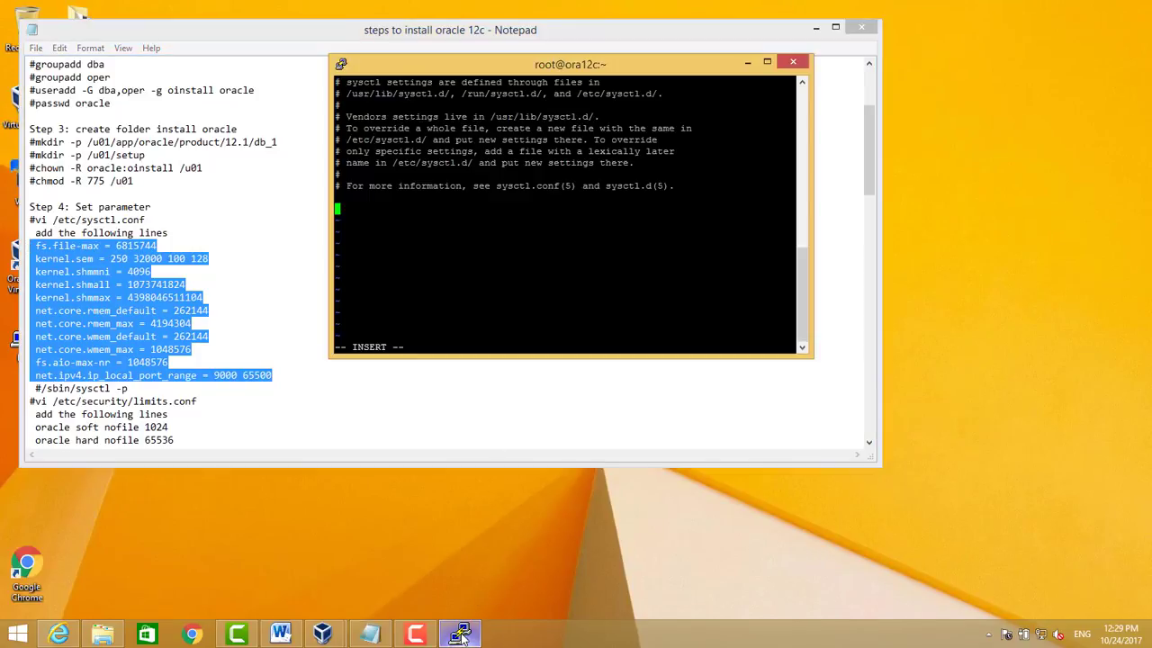
right_click(487, 270)
key("Escape")
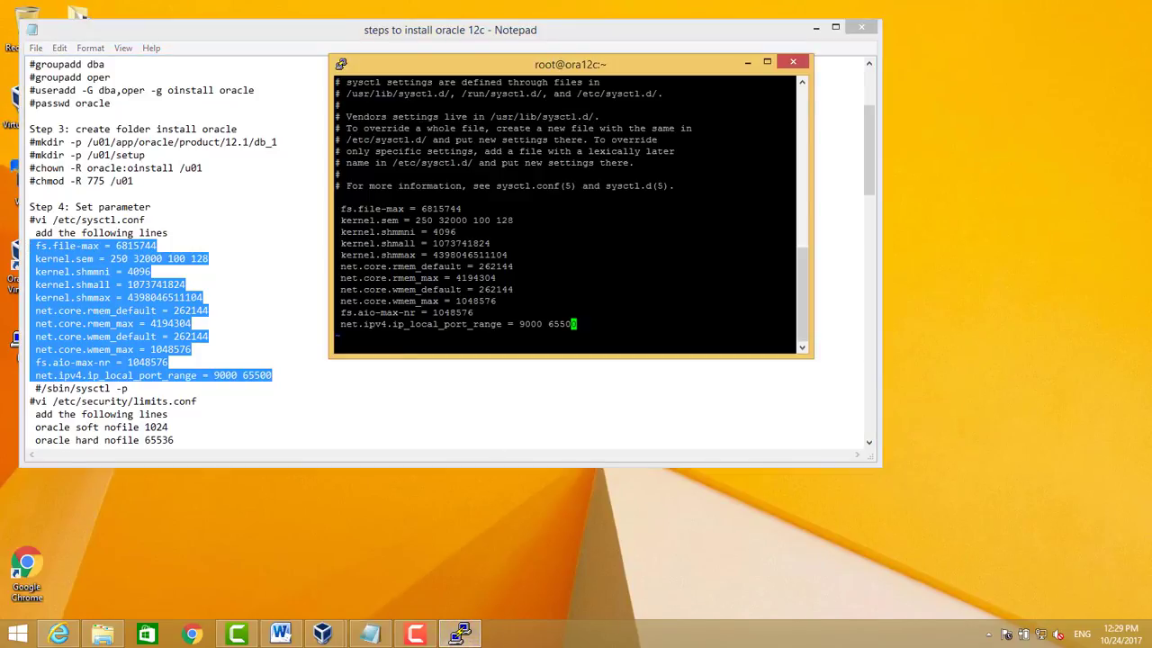
type(":wq!")
key("Return")
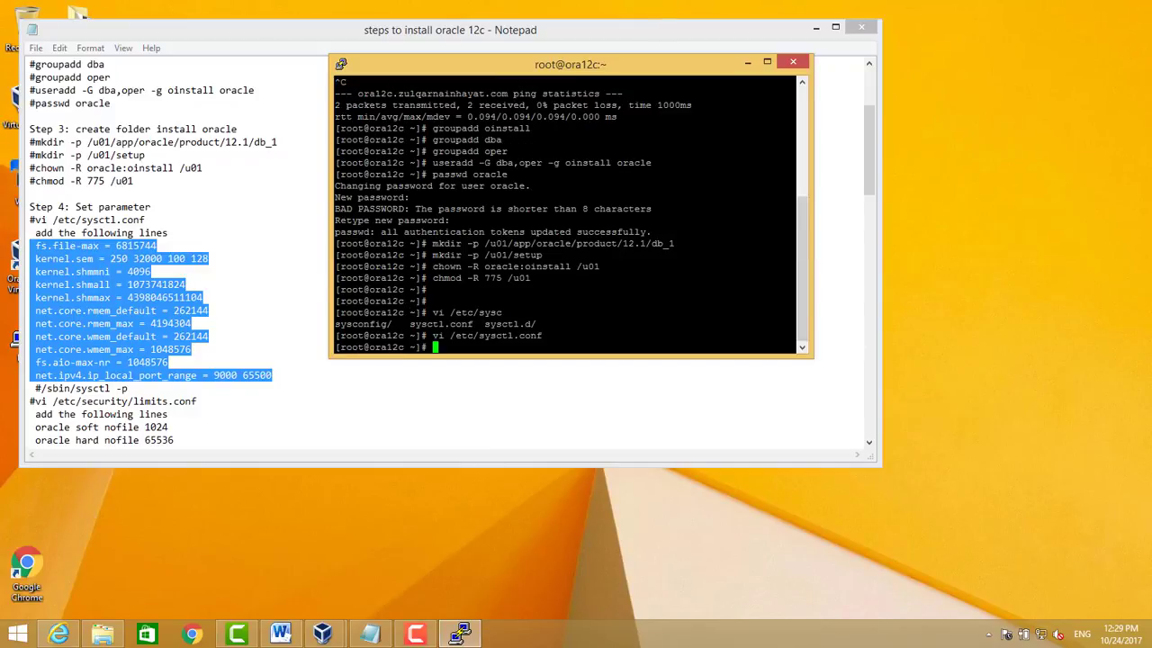
Apply the new kernel settings with /sbin/sysctl -p
left_click_drag(42, 388, 151, 389)
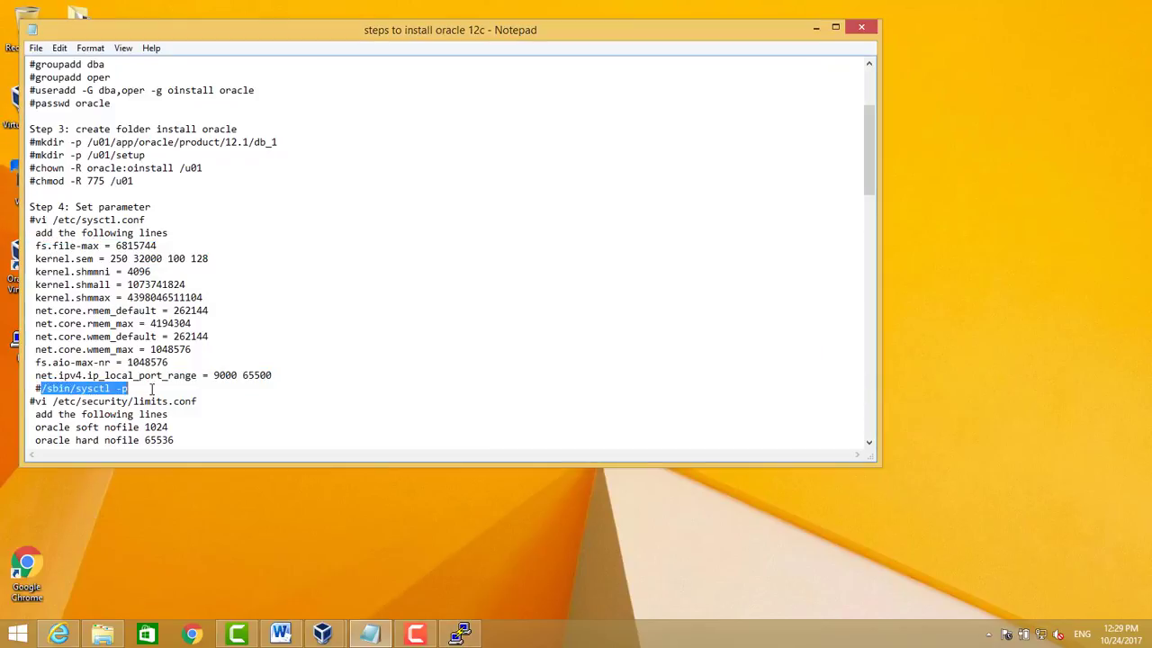
key("ctrl+c")
left_click(460, 635)
right_click(484, 297)
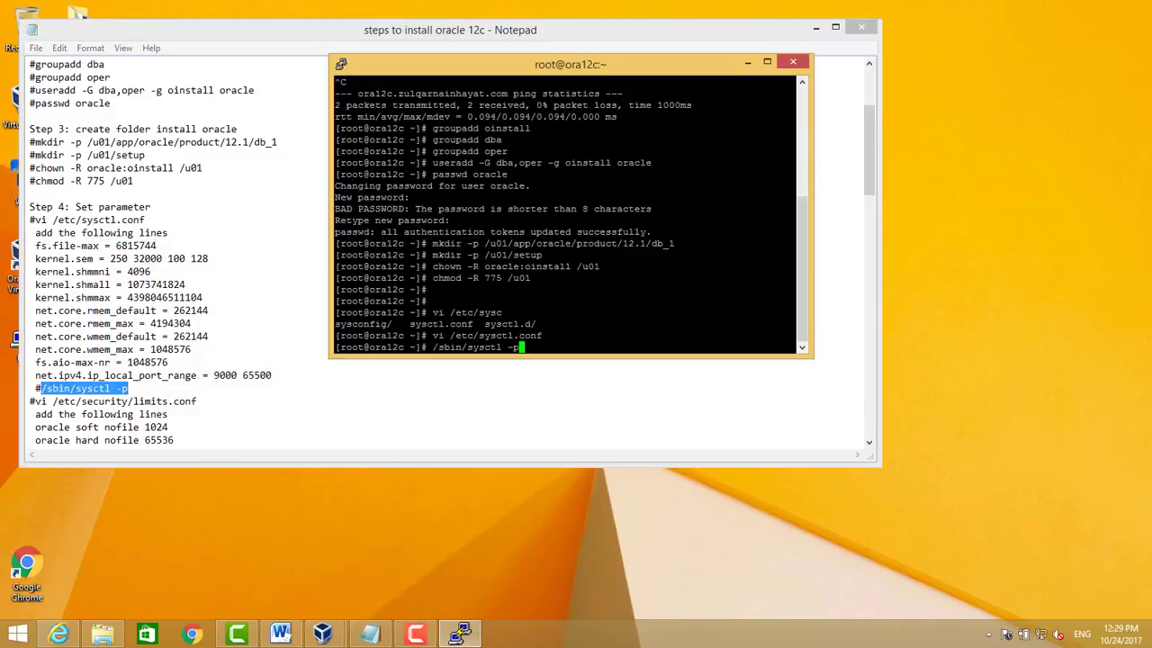
key("Return")
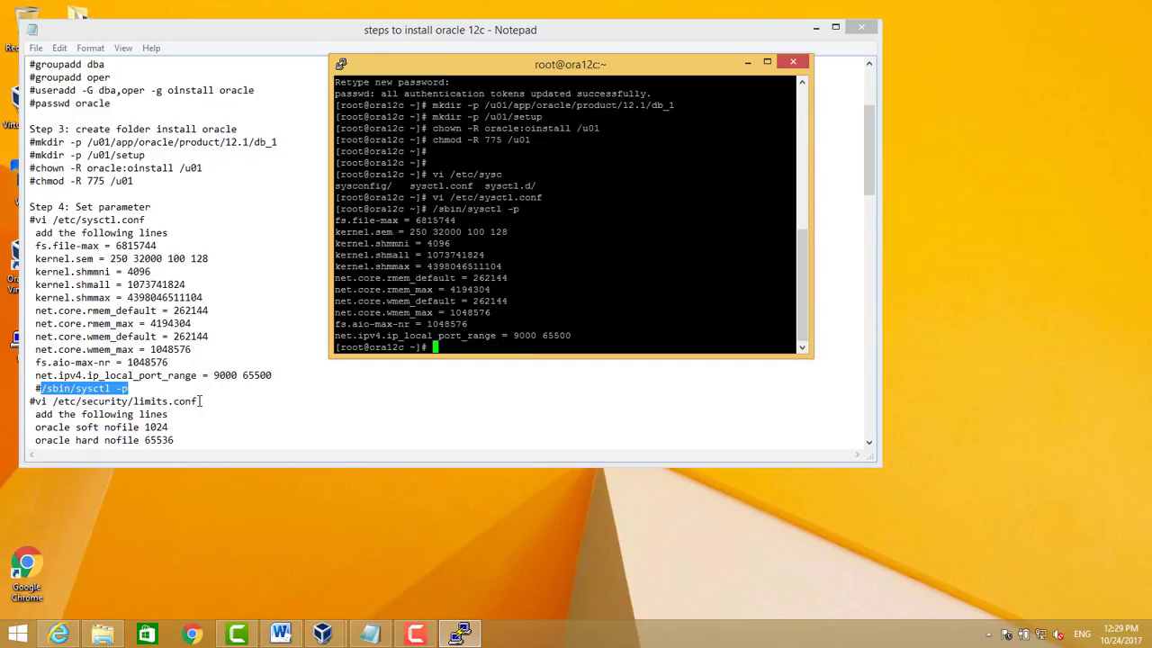
type("vi /etc/")
Clear the screen and open /etc/security/limits.conf in vi
key("BackSpace")
key("BackSpace")
key("BackSpace")
key("BackSpace")
key("BackSpace")
key("BackSpace")
key("BackSpace")
key("BackSpace")
key("ctrl+l")
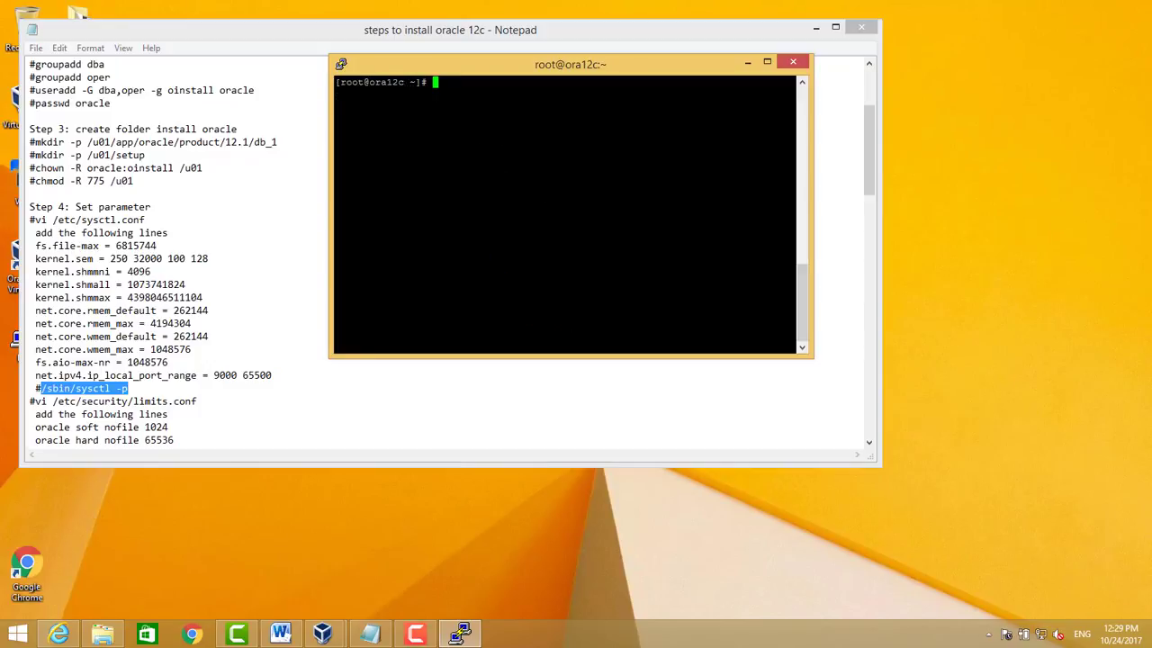
type("vi /etc/security/limits.")
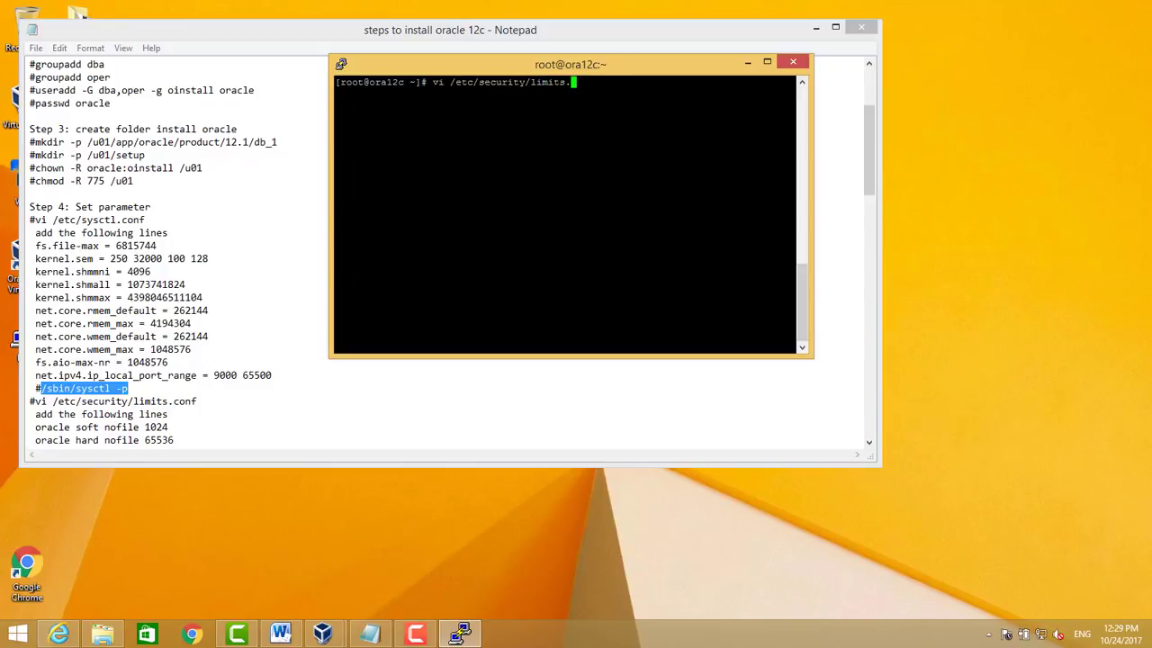
type("conf")
key("Return")
key("Down")
key("Down")
key("Down")
key("Down")
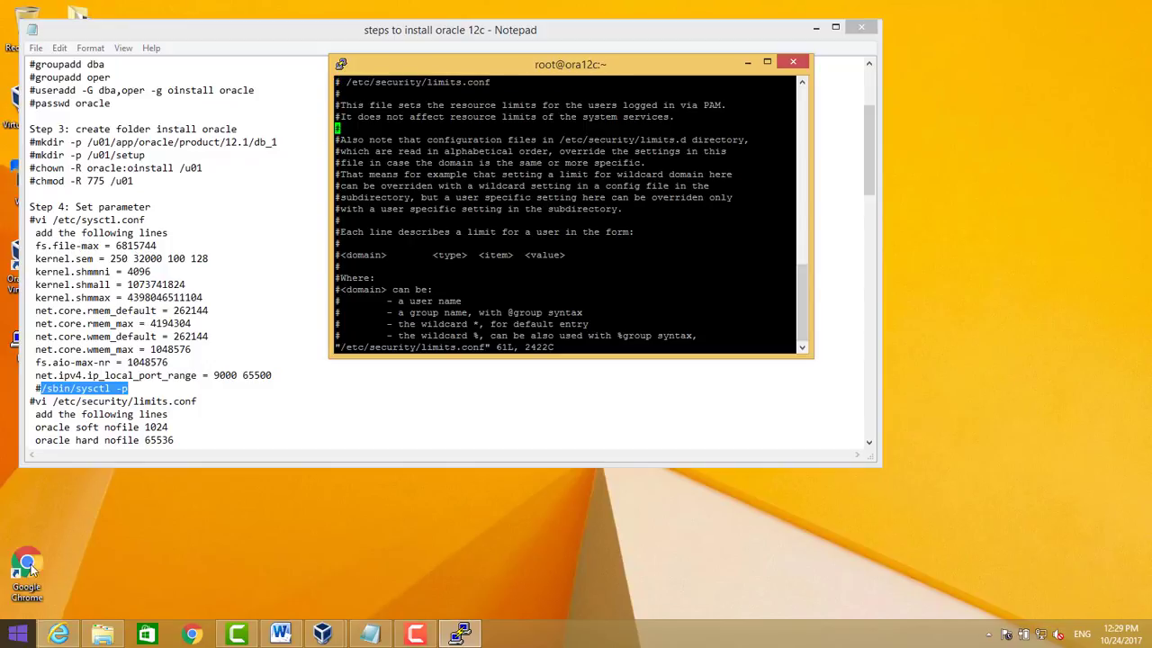
Insert the six oracle nofile, nproc and stack limit lines below the #<domain> header and save
left_click(98, 414)
scroll(162, 400, "down", 3)
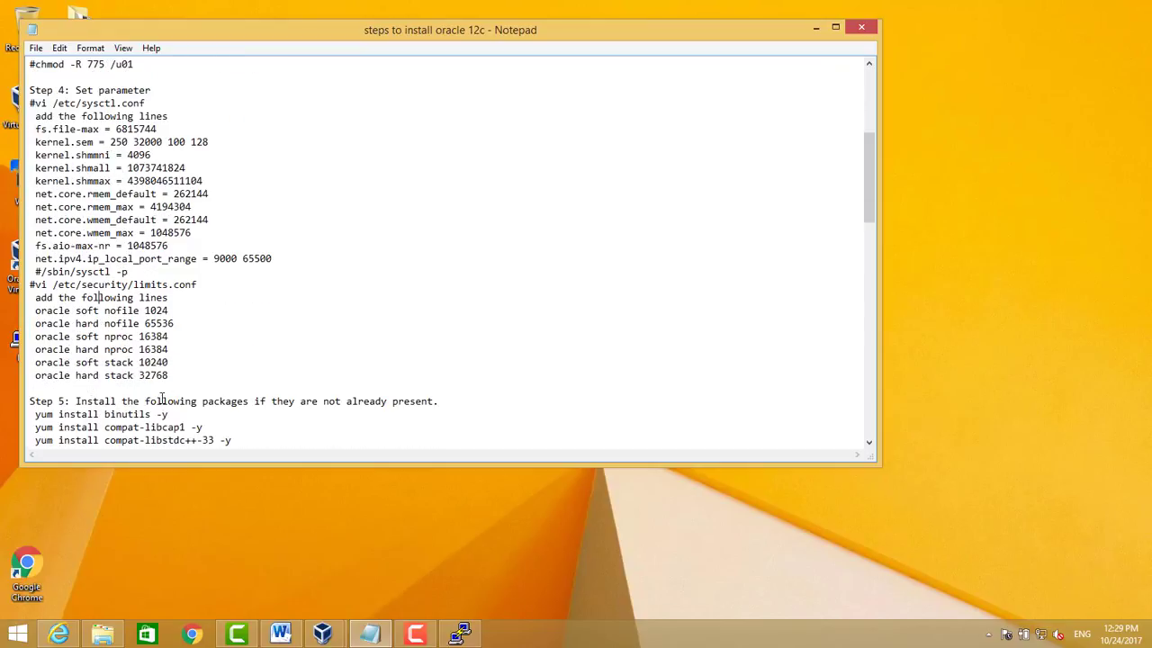
left_click_drag(170, 377, 103, 336)
left_click_drag(55, 317, 37, 312)
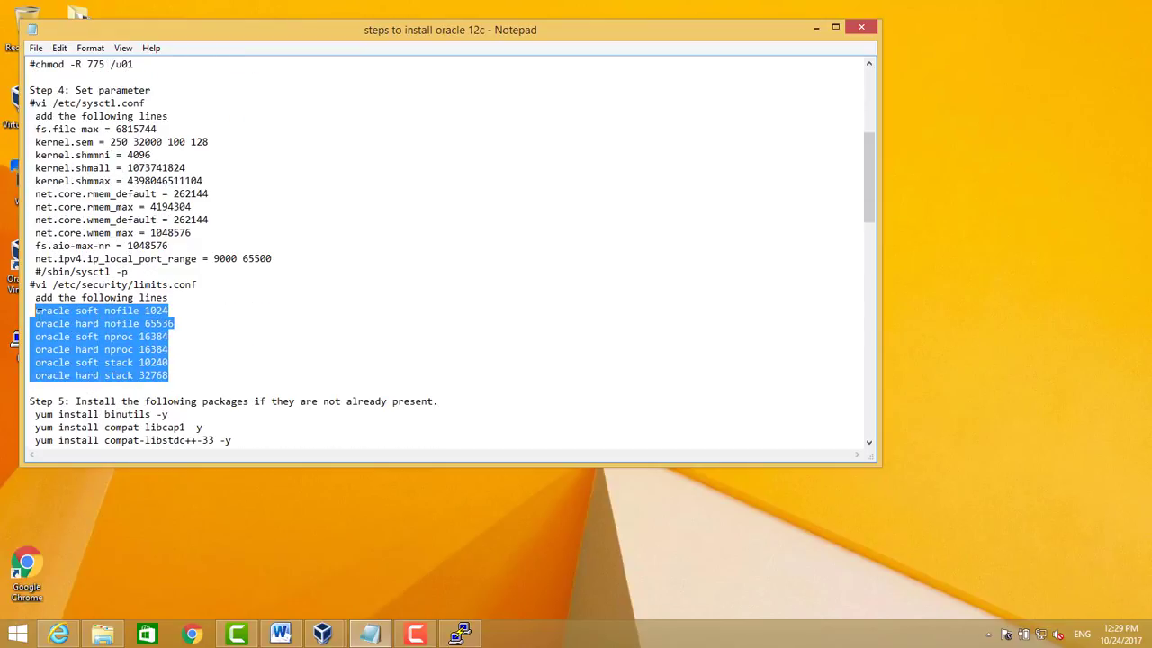
left_click(460, 634)
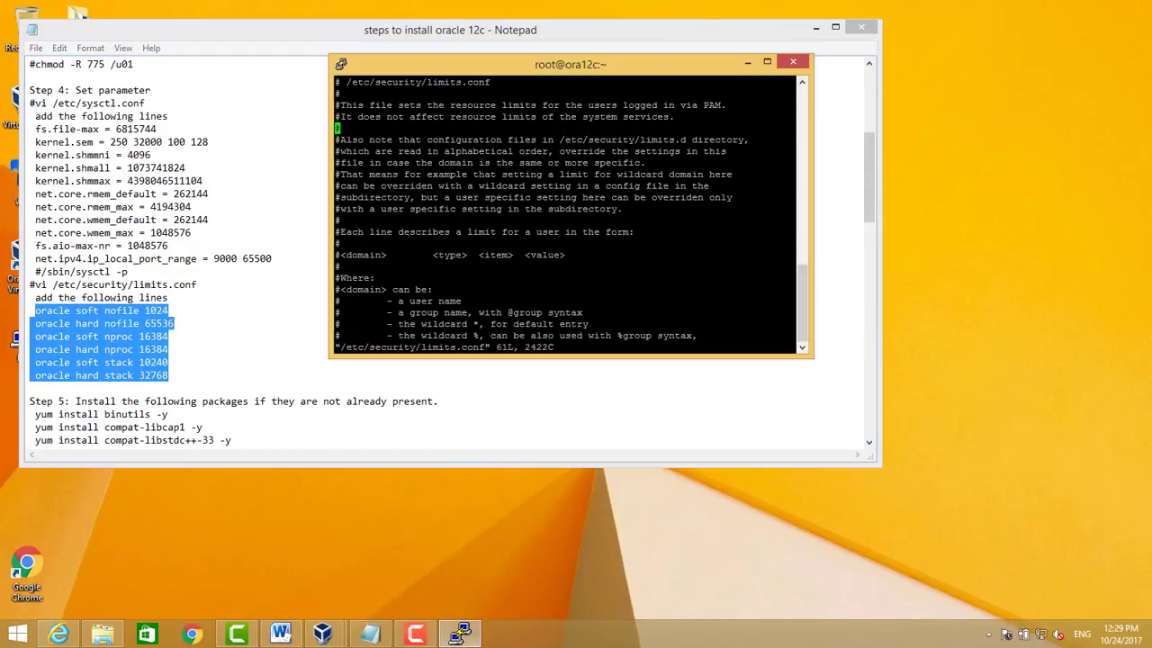
key("Down")
key("Down")
key("Up")
key("Right")
key("Right")
key("Right")
key("Right")
key("Right")
key("Right")
key("Right")
key("Right")
key("Right")
key("Right")
key("Right")
key("Right")
key("Right")
key("Right")
key("Right")
key("Right")
key("Right")
key("Right")
key("Right")
key("Right")
key("Right")
key("o")
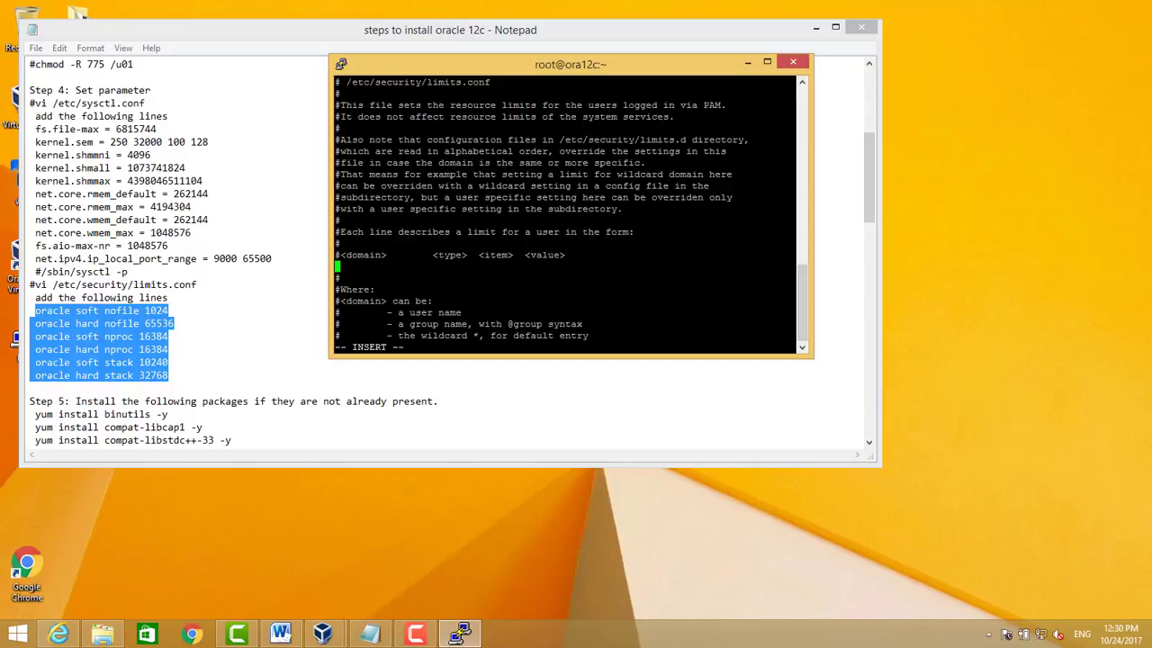
key("shift+Insert")
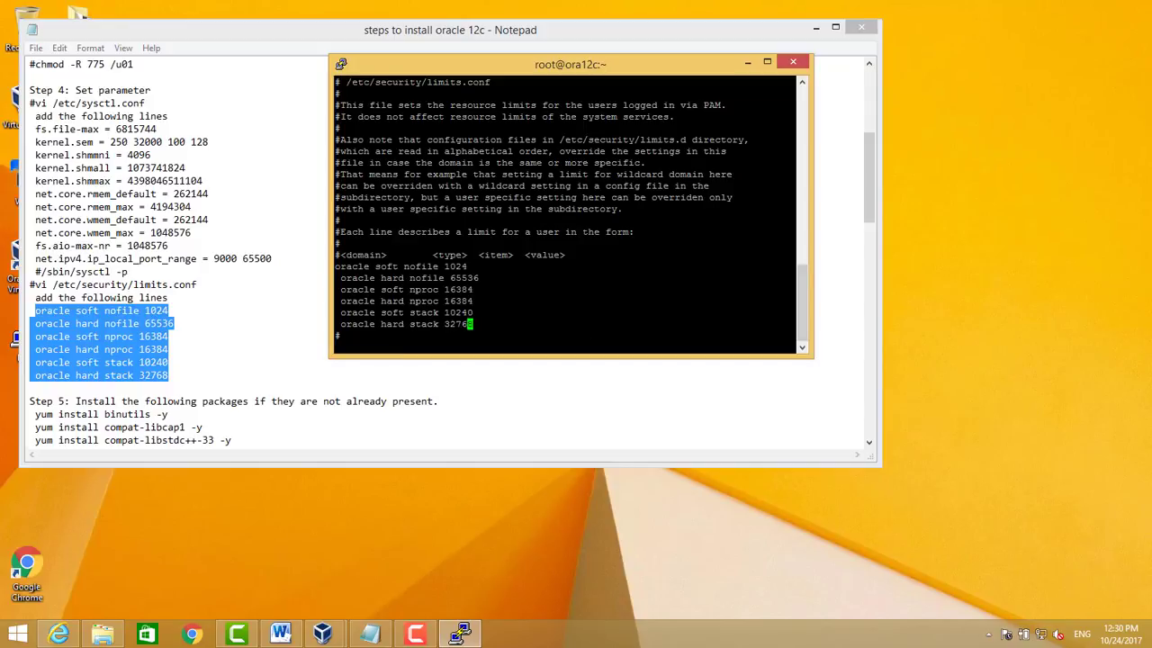
key("Escape")
type(":wq")
key("Return")
key("Return")
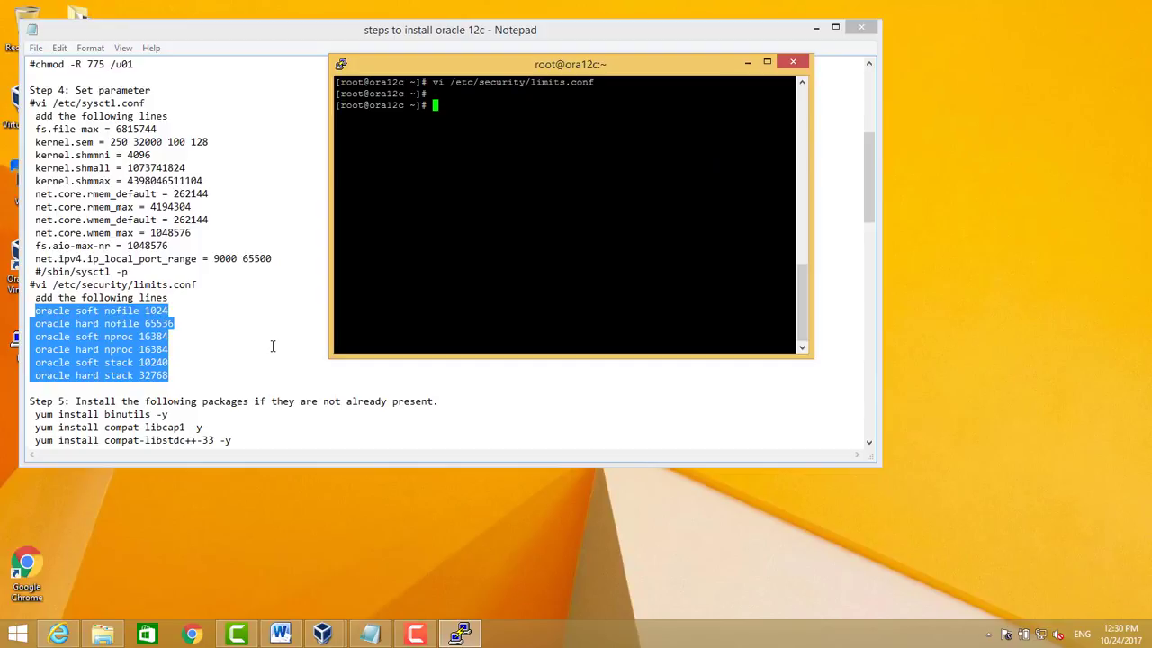
Run the Step 5 yum install commands from the notes, installing compat-libstdc++-33 and dependencies
left_click(36, 414)
left_click_drag(35, 414, 237, 305)
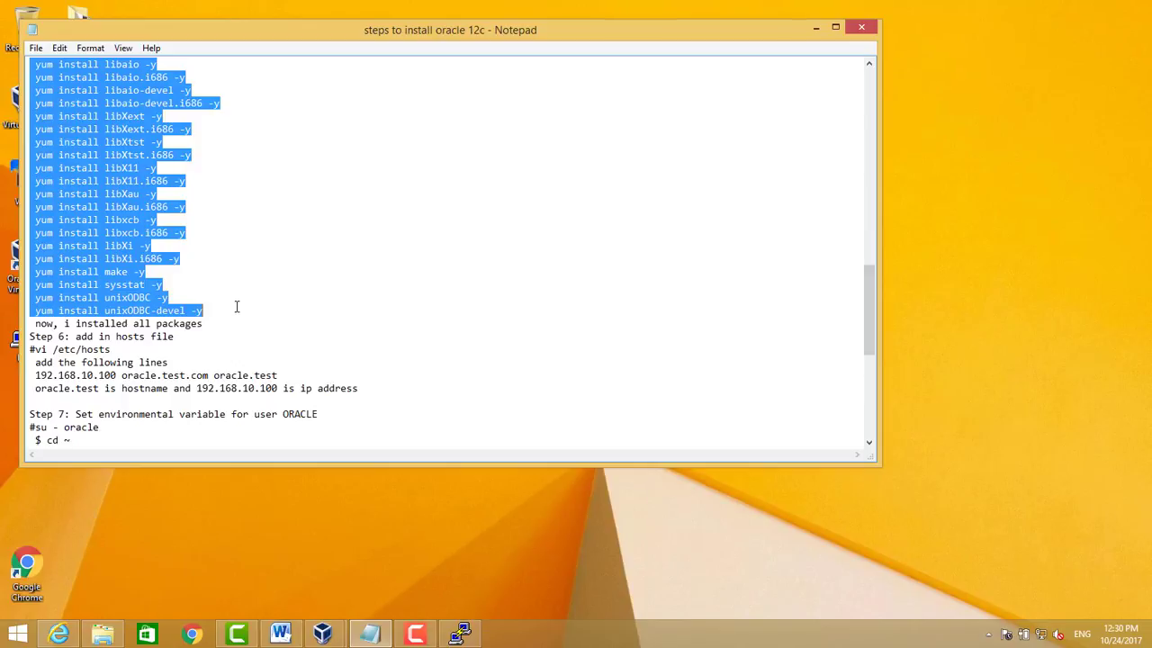
left_click(478, 636)
key("shift+Insert")
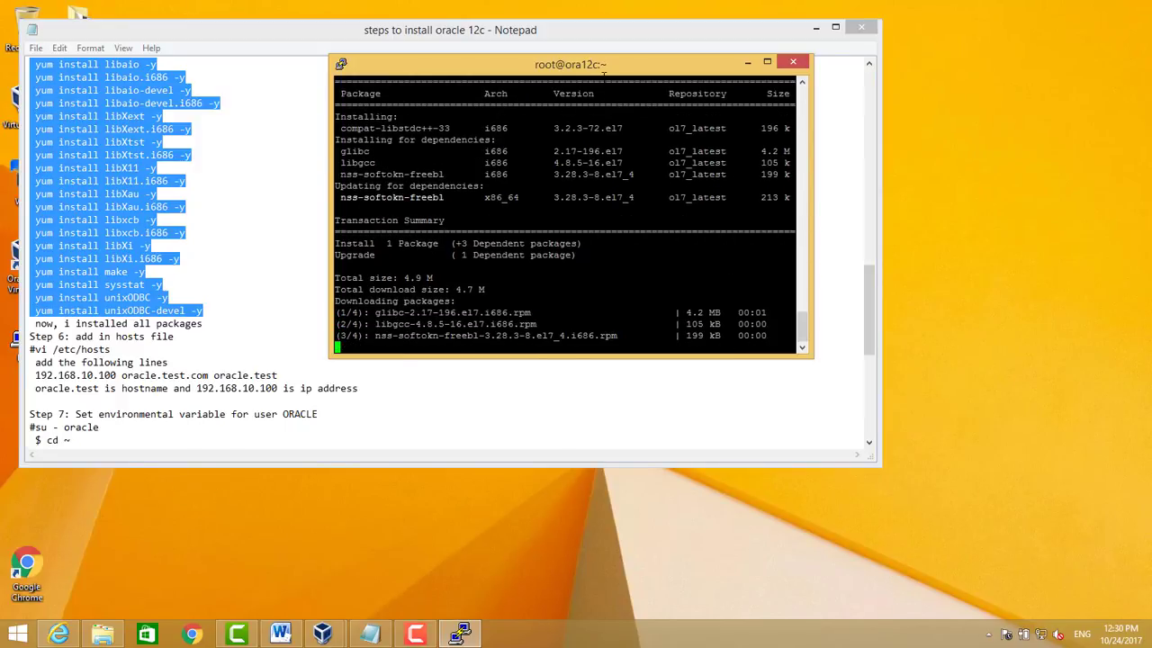
Enlarge the PuTTY window and minimize the notes
left_click_drag(798, 360, 801, 461)
left_click_drag(813, 378, 956, 377)
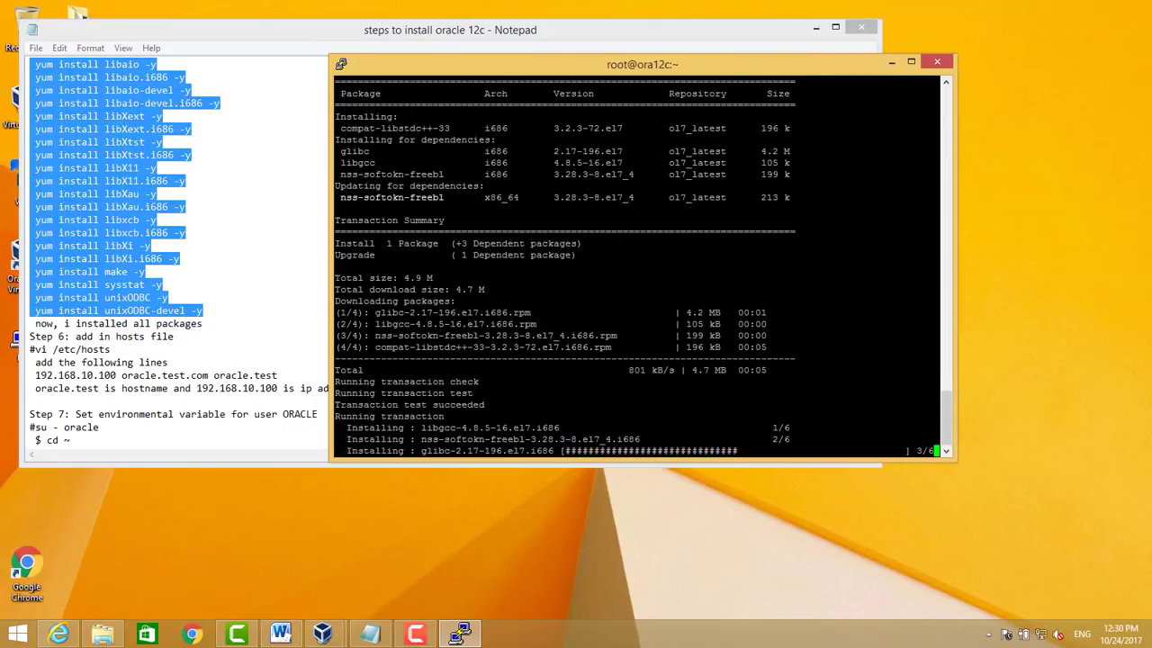
left_click(228, 549)
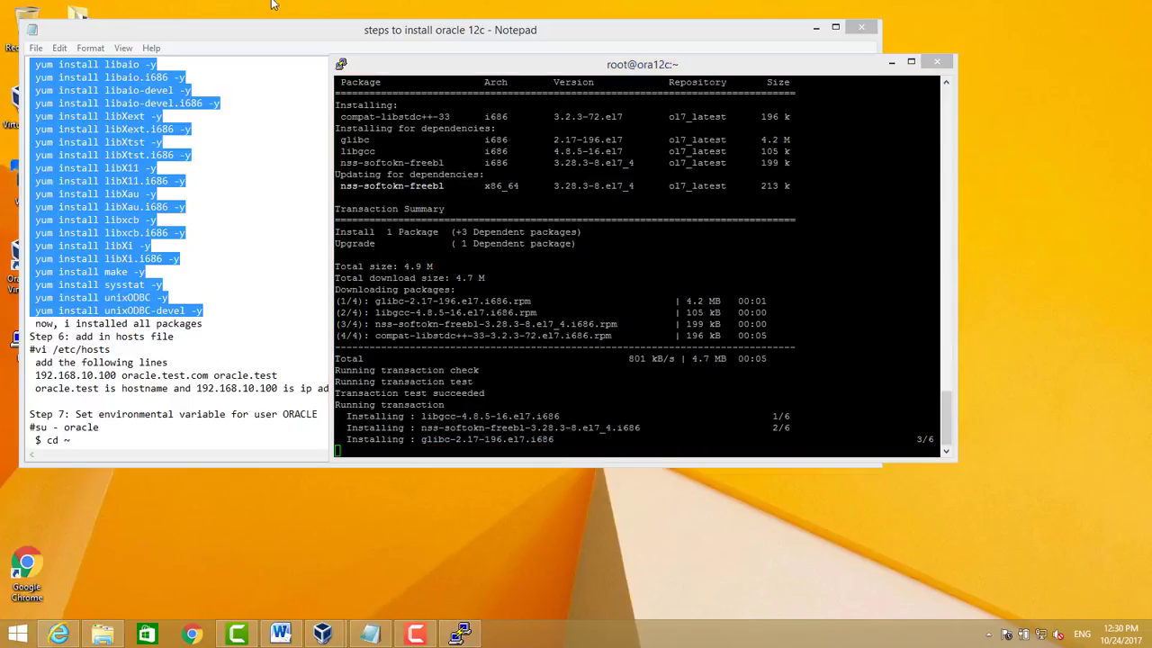
left_click(816, 29)
Launch WinSCP, connect to host 10.10.85.127 and accept the server's host key
left_click(27, 185)
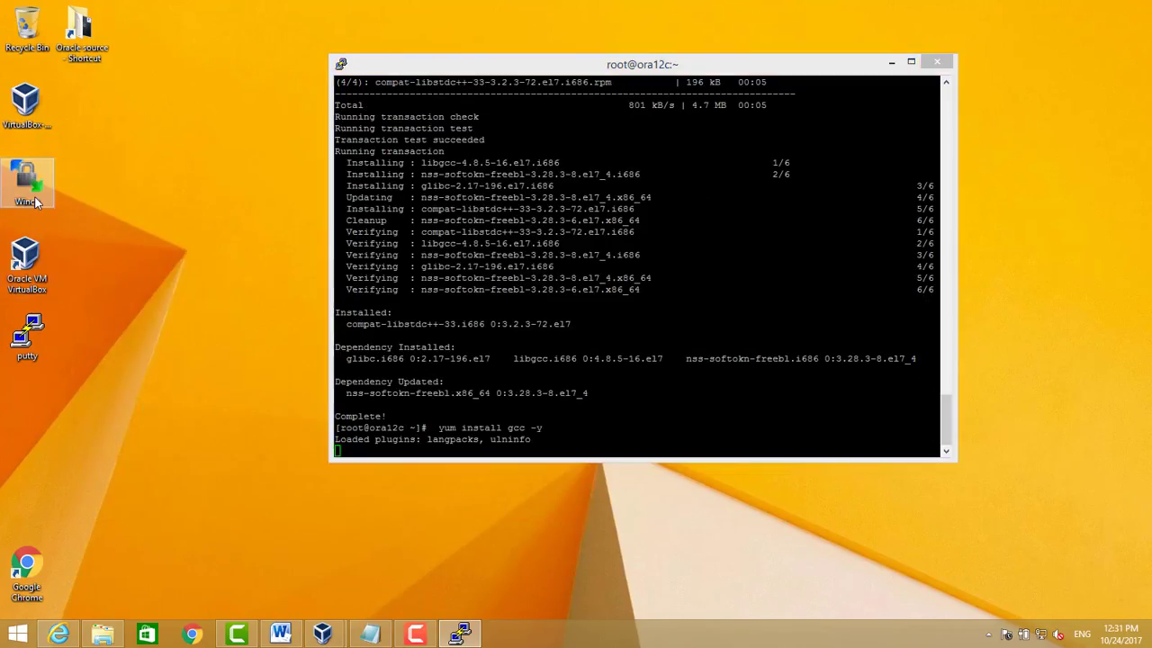
double_click(27, 184)
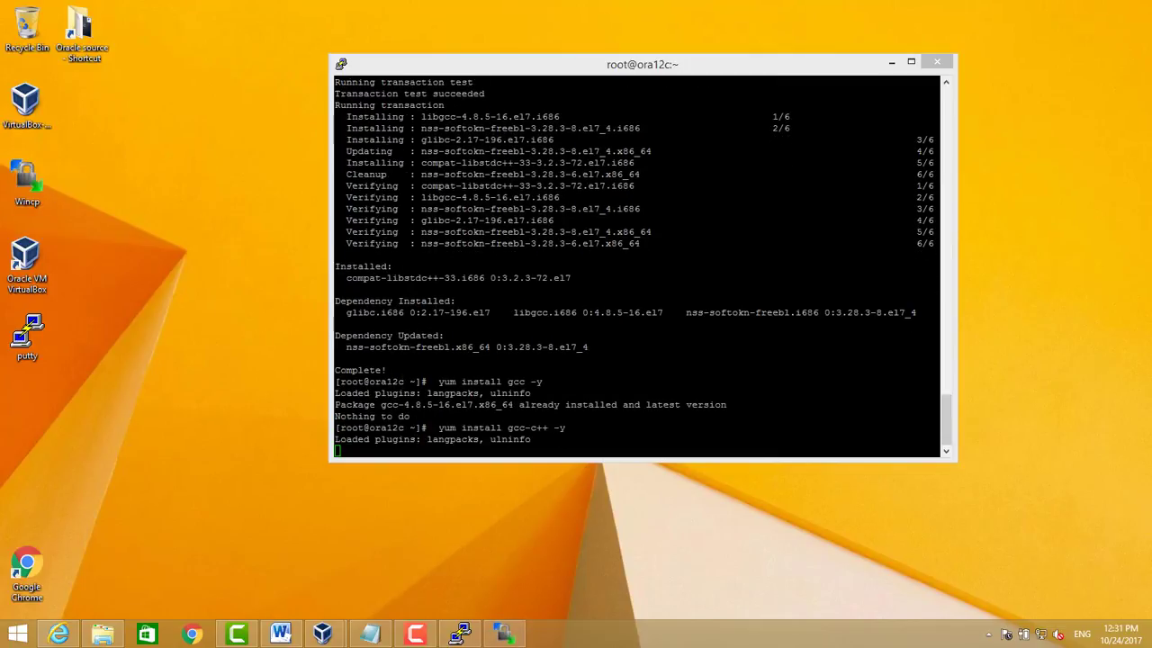
type("10.3.2")
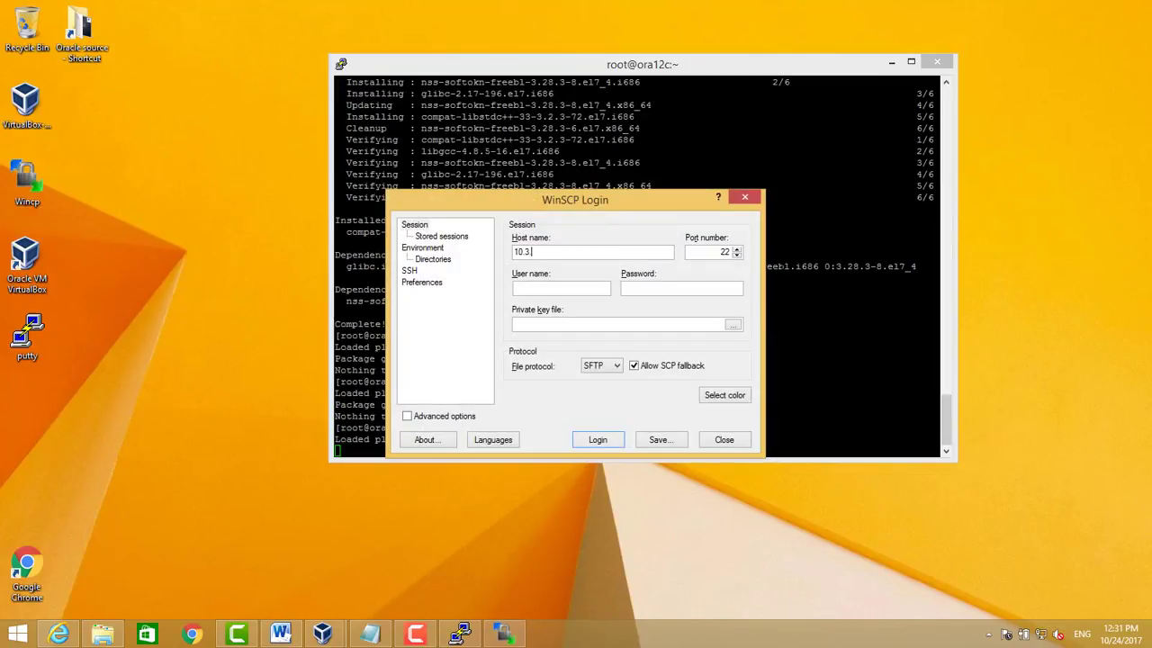
key("BackSpace")
type("10.8")
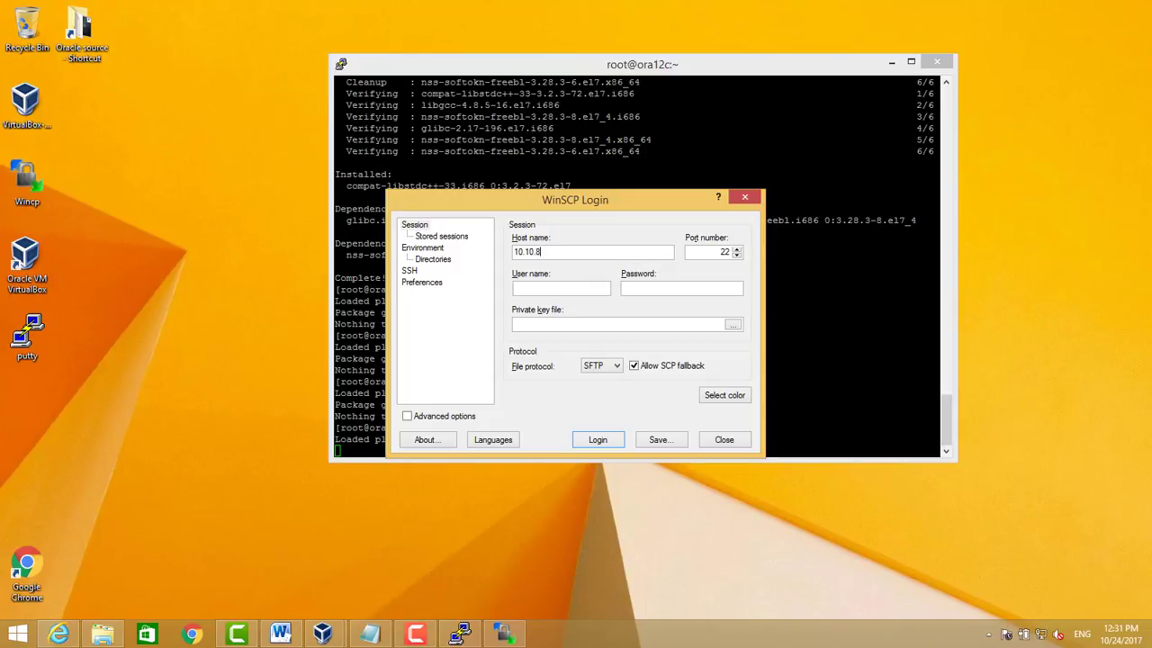
type("5.2")
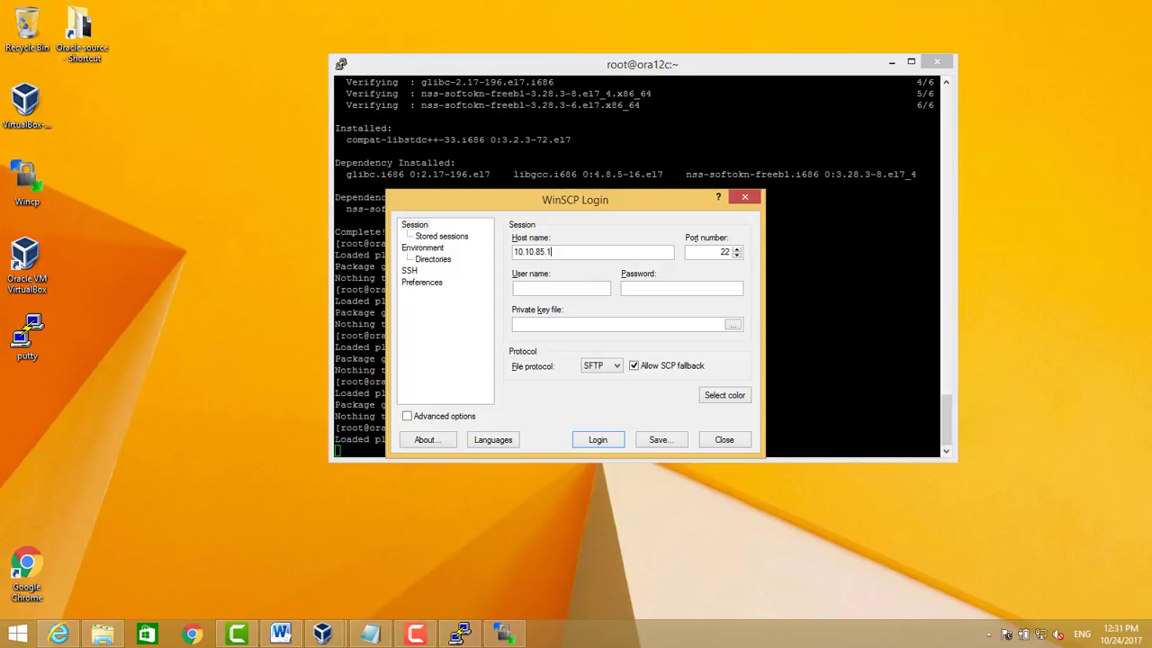
type("27")
key("Return")
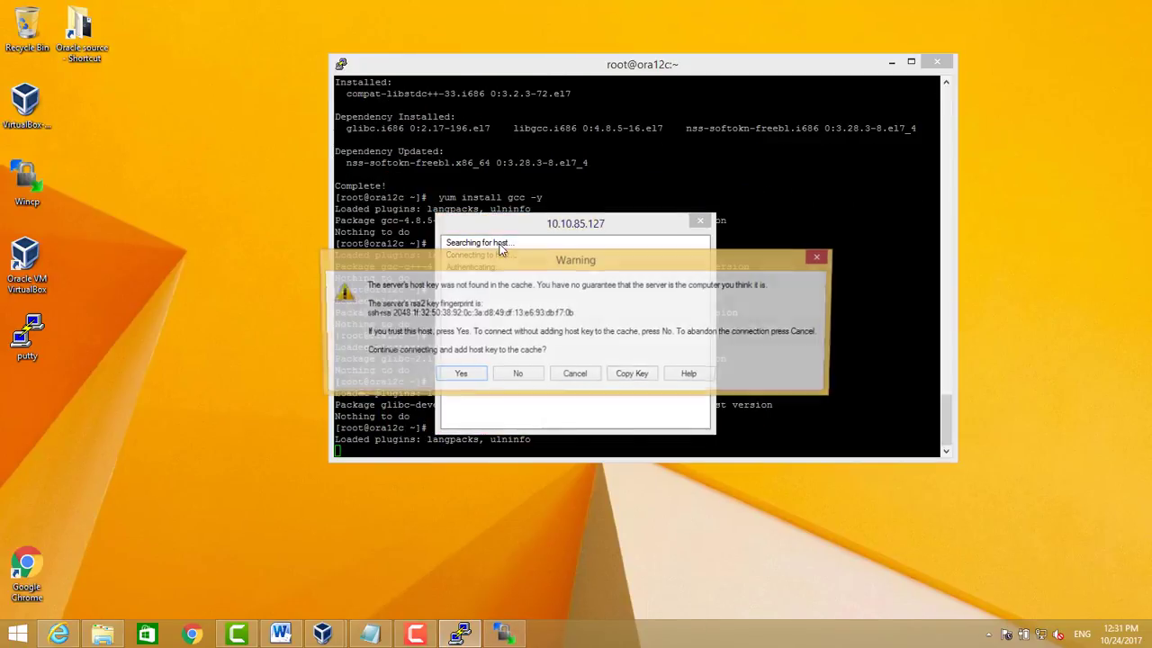
left_click(447, 376)
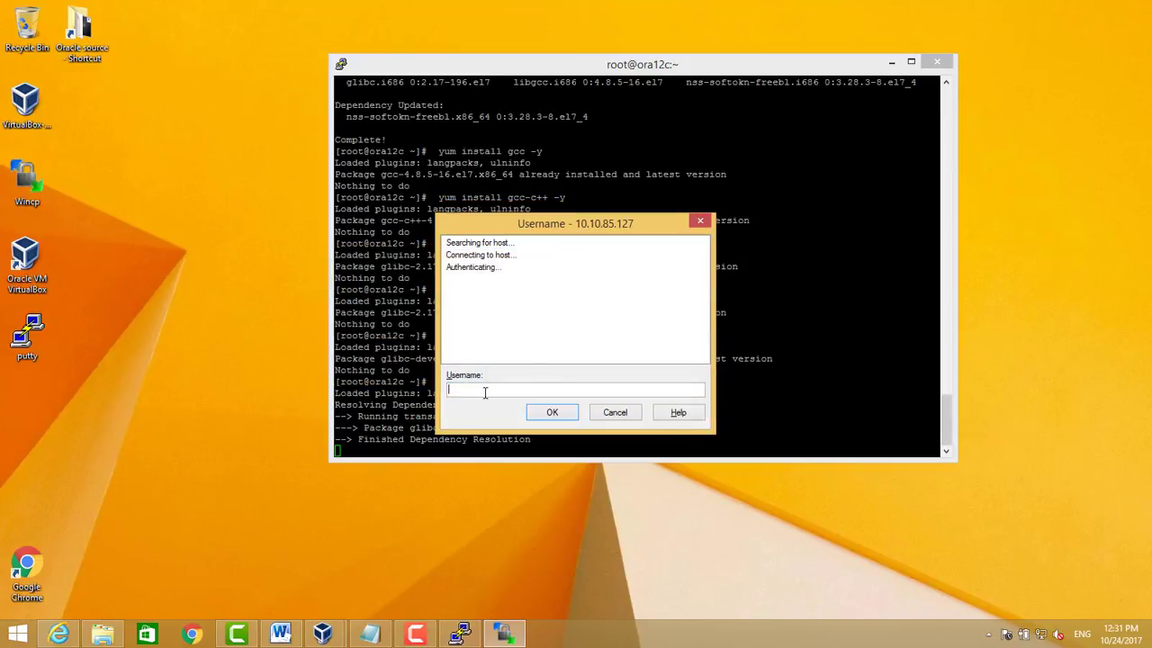
Log in as the oracle user with the account password
type("oracle")
key("Return")
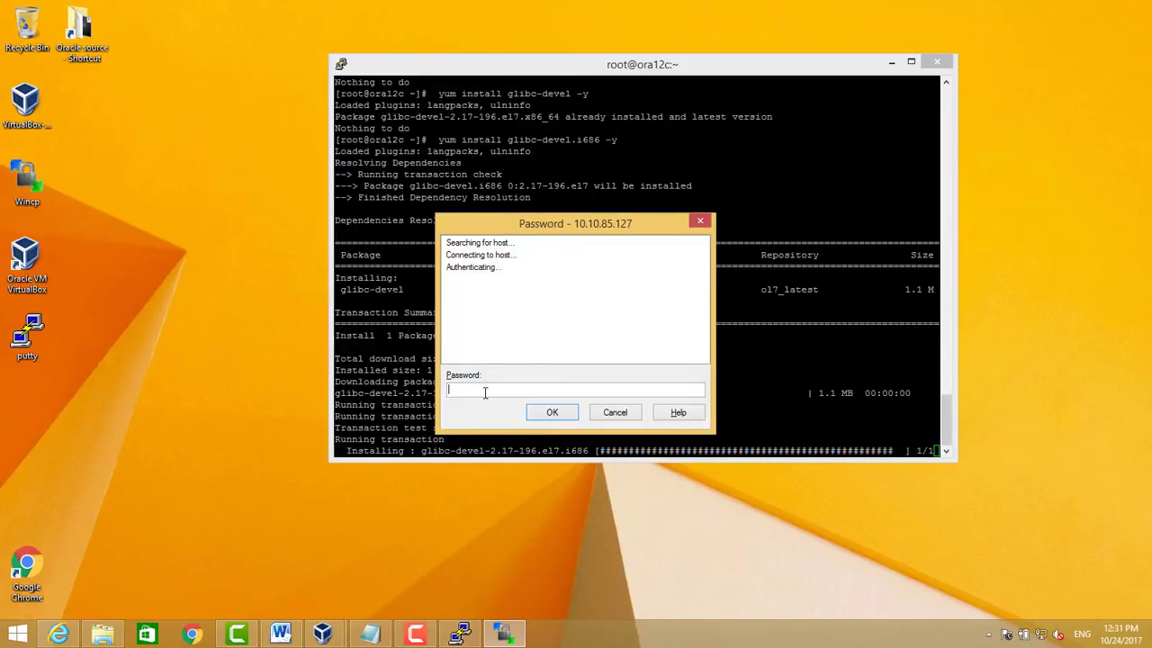
type("oracle")
key("Return")
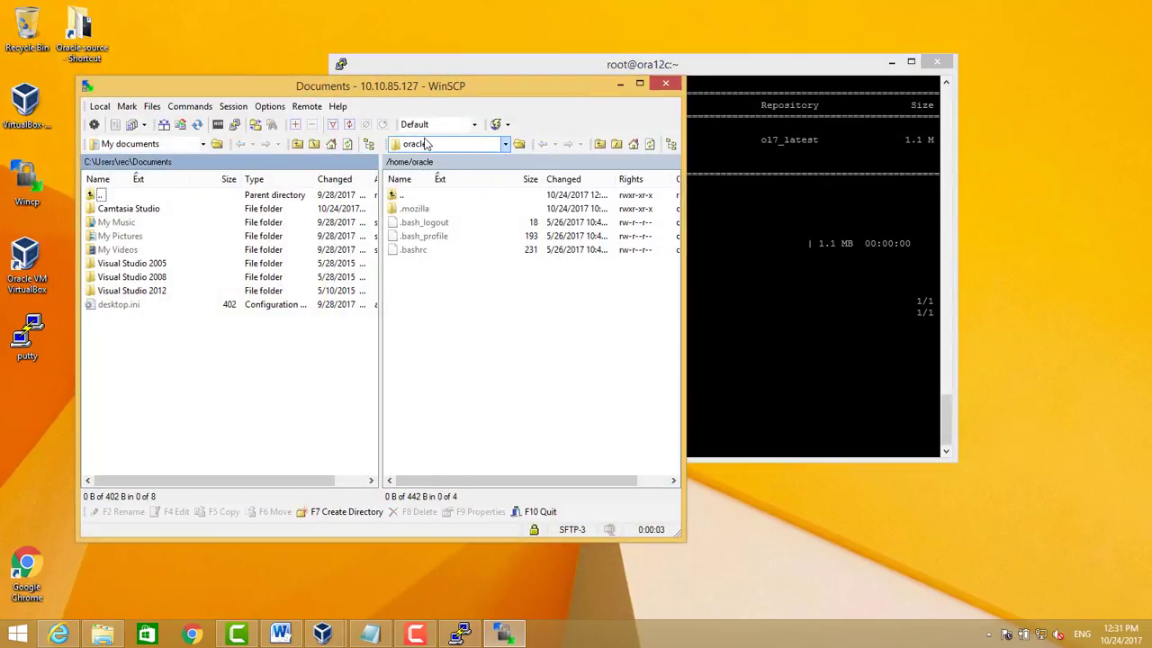
Open /u01/setup in the remote panel as the copy target
left_click(430, 145)
left_click(433, 189)
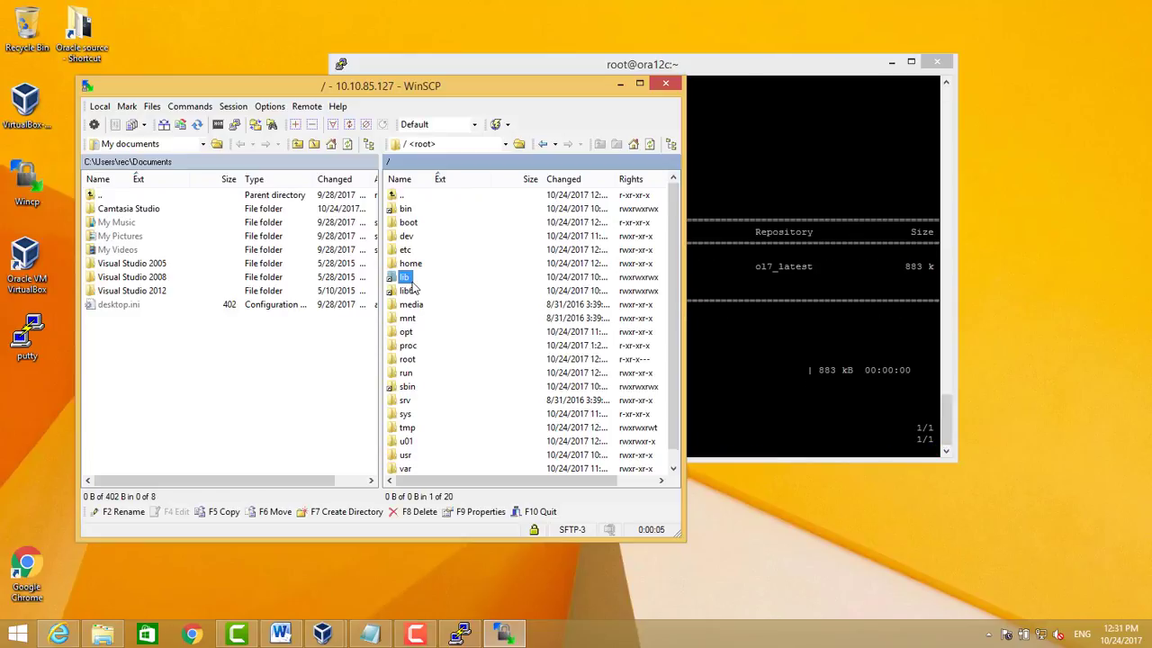
double_click(405, 441)
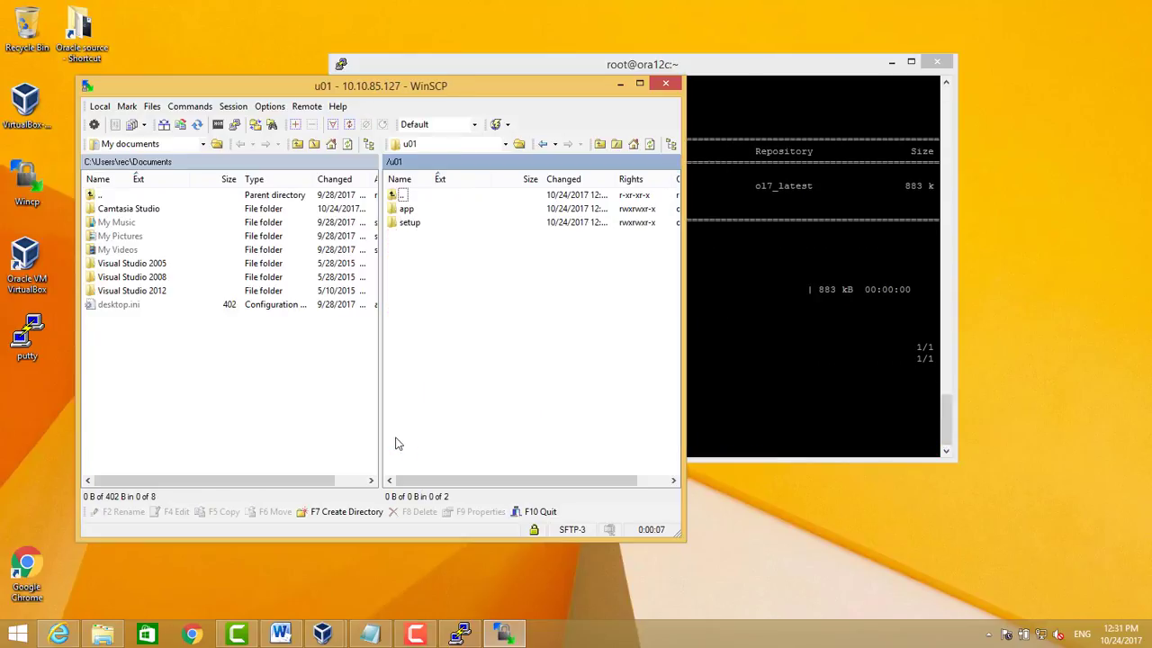
left_click(405, 225)
double_click(405, 224)
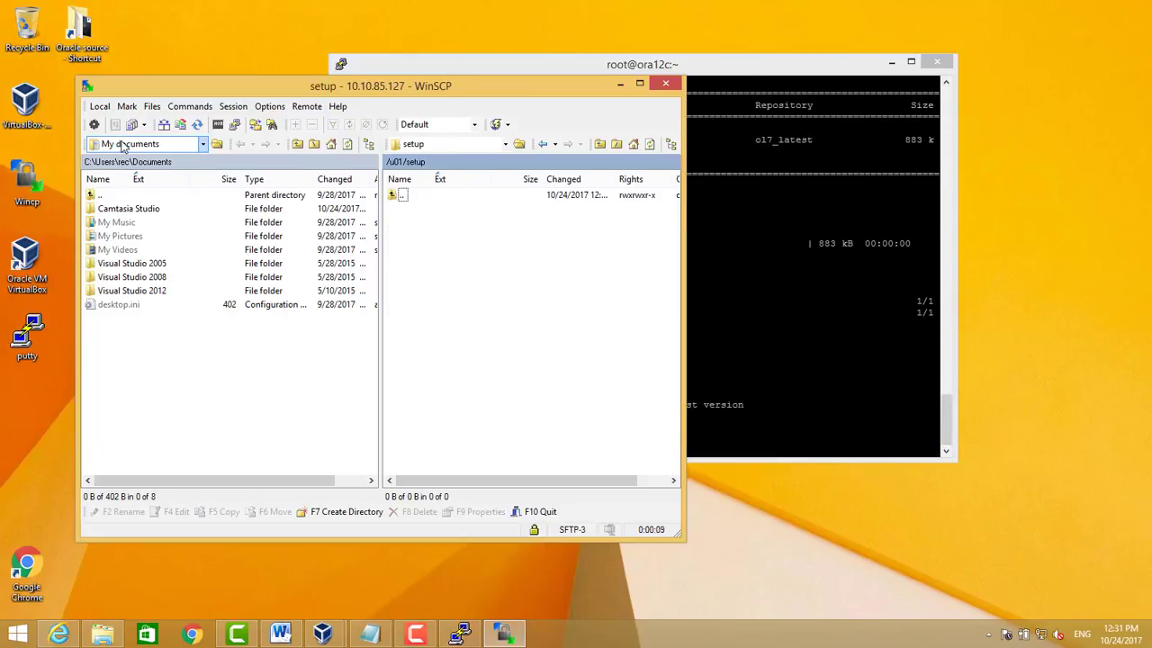
Browse locally to the oracle12c software folder and copy both database ZIPs to /u01/setup
left_click(135, 144)
left_click(122, 174)
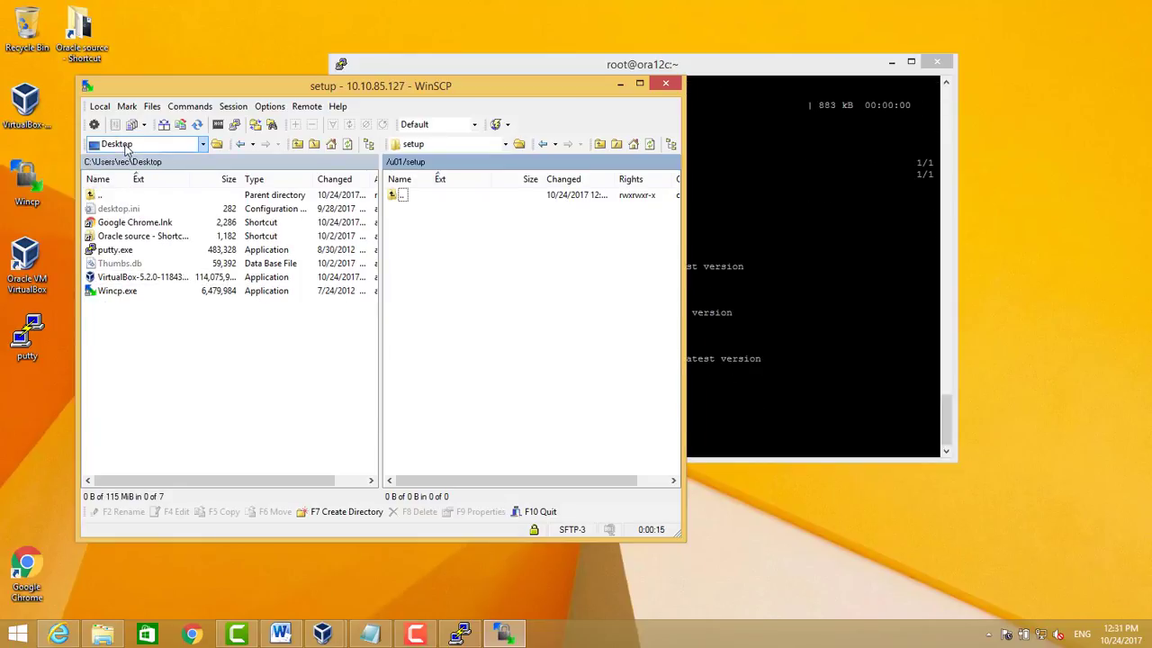
left_click(127, 149)
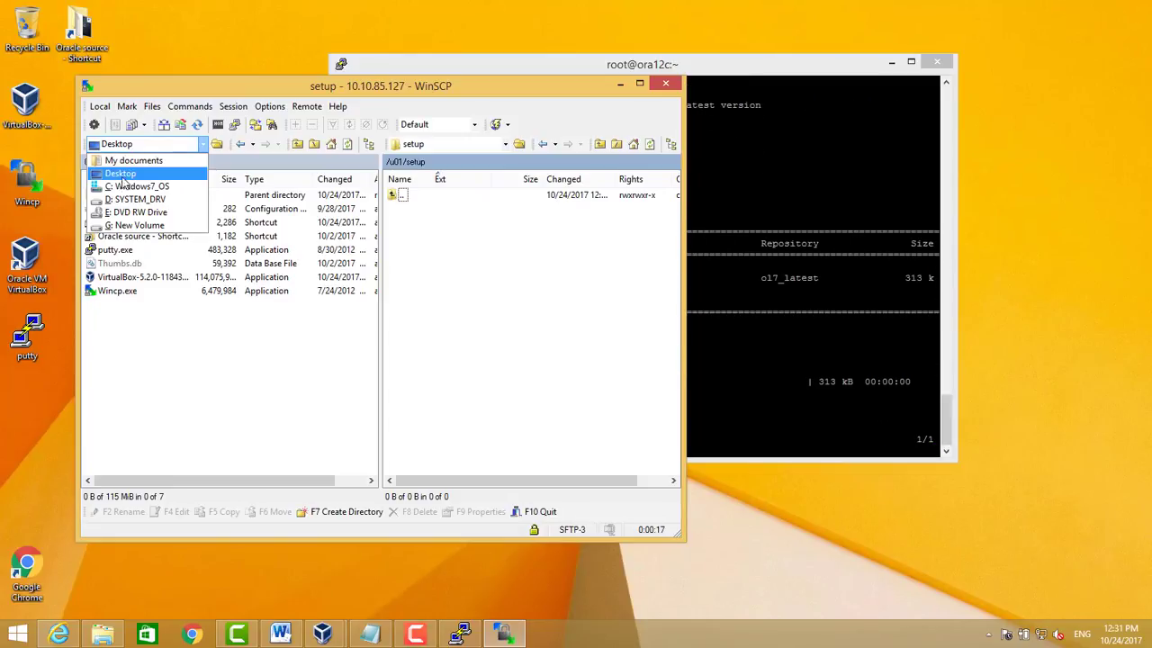
left_click(121, 173)
double_click(114, 236)
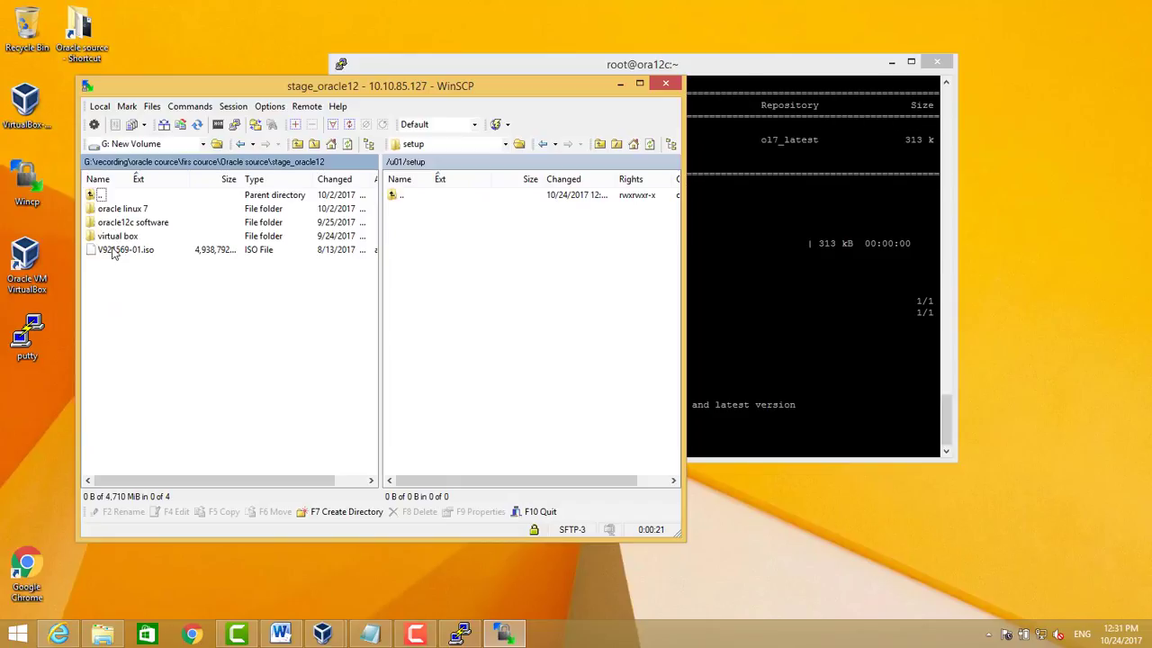
double_click(114, 223)
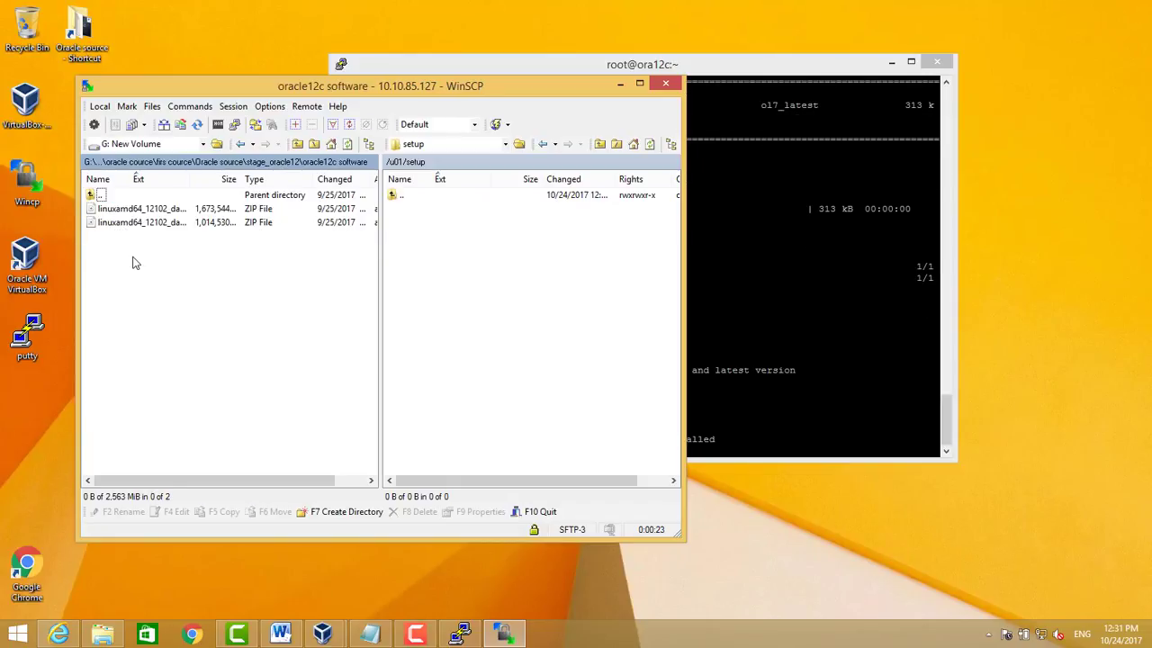
left_click_drag(134, 257, 507, 273)
left_click(417, 373)
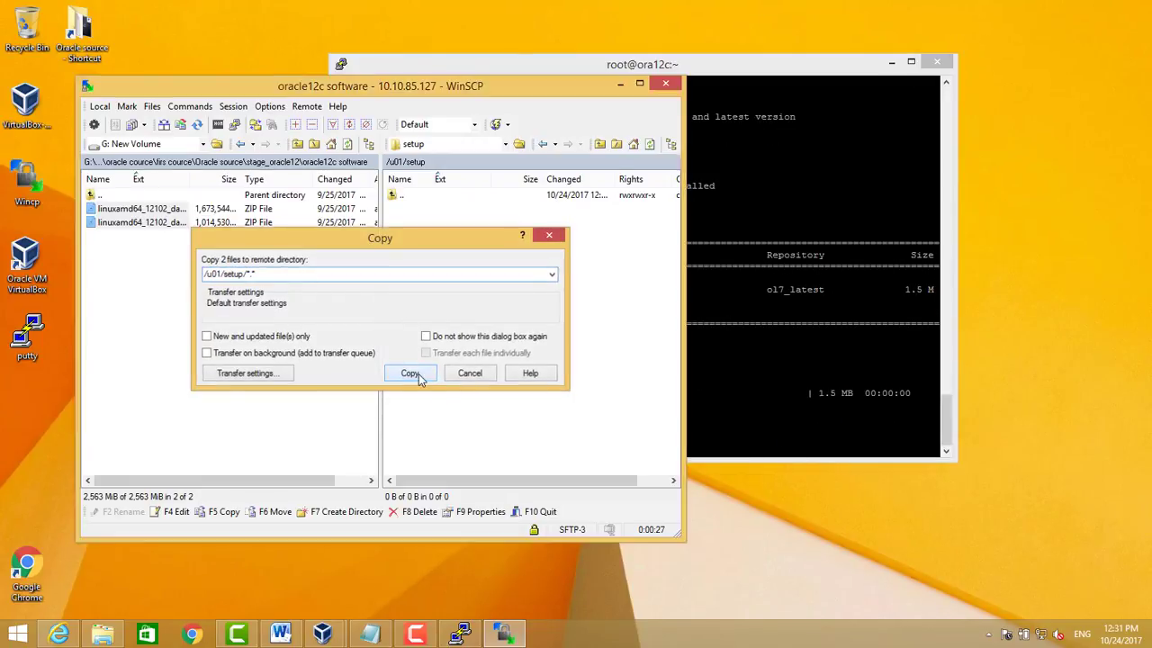
Arrange the terminal and copy-progress windows to monitor the upload
left_click(701, 359)
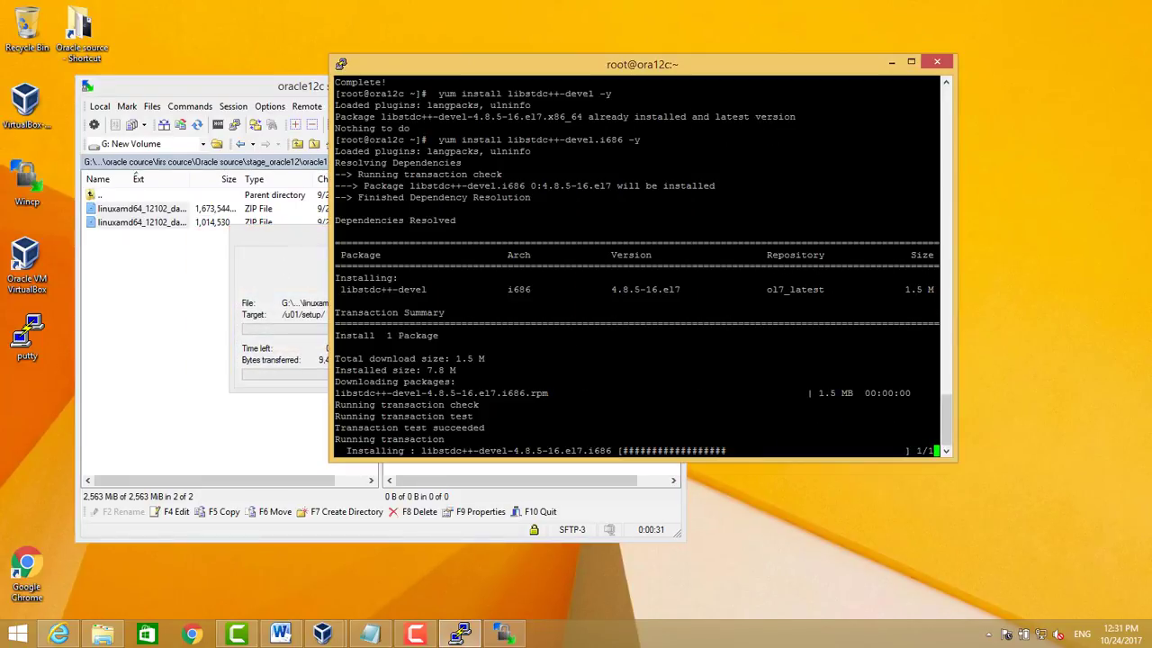
left_click_drag(501, 74, 667, 48)
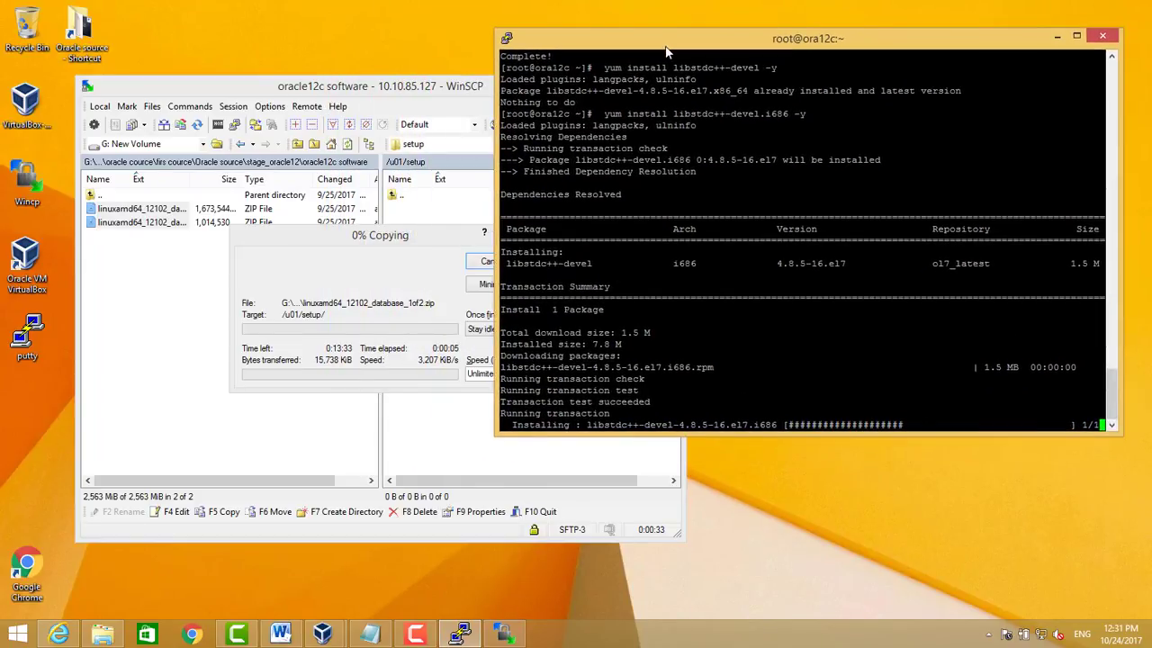
left_click_drag(400, 234, 335, 243)
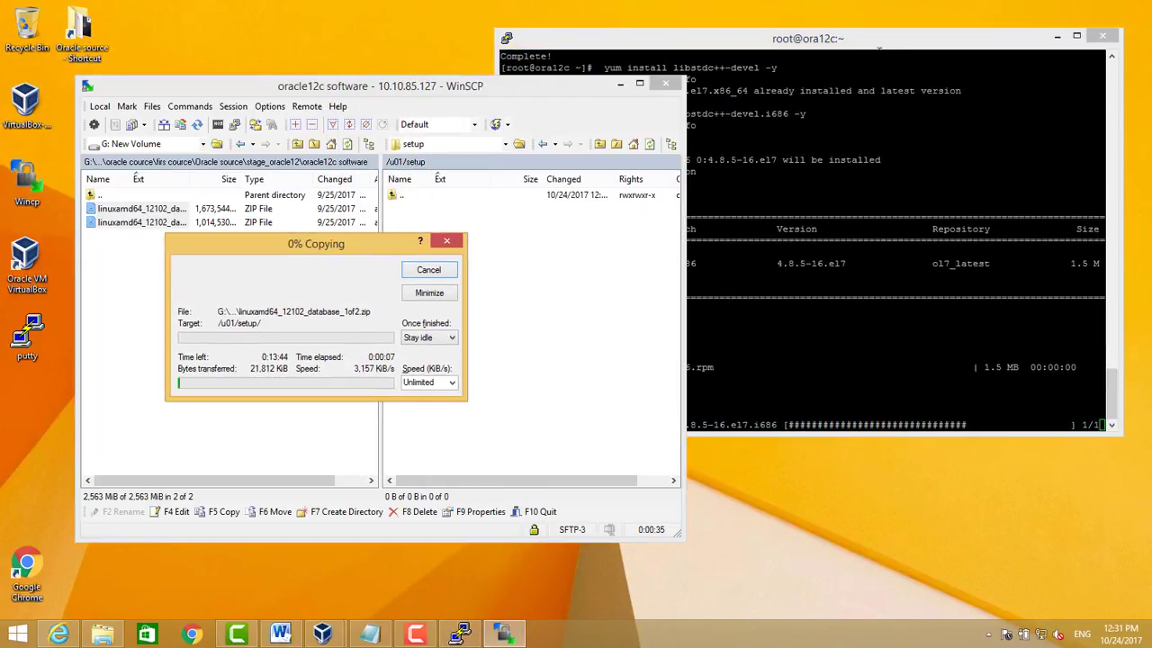
left_click(879, 48)
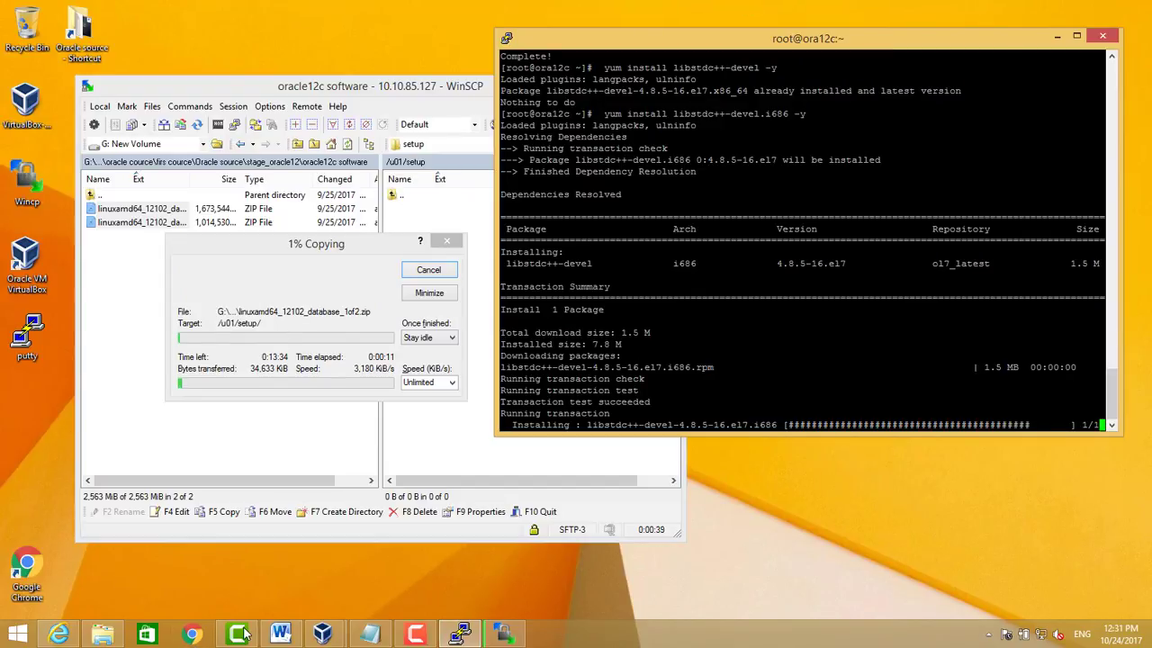
mouse_move(238, 636)
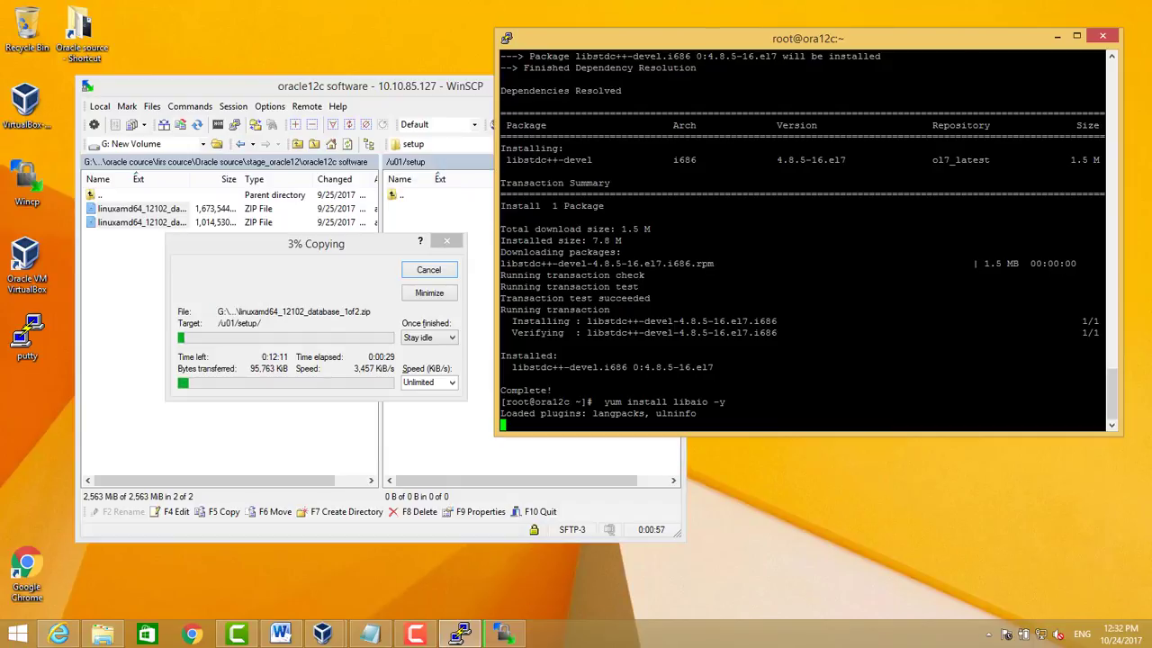
left_click(414, 636)
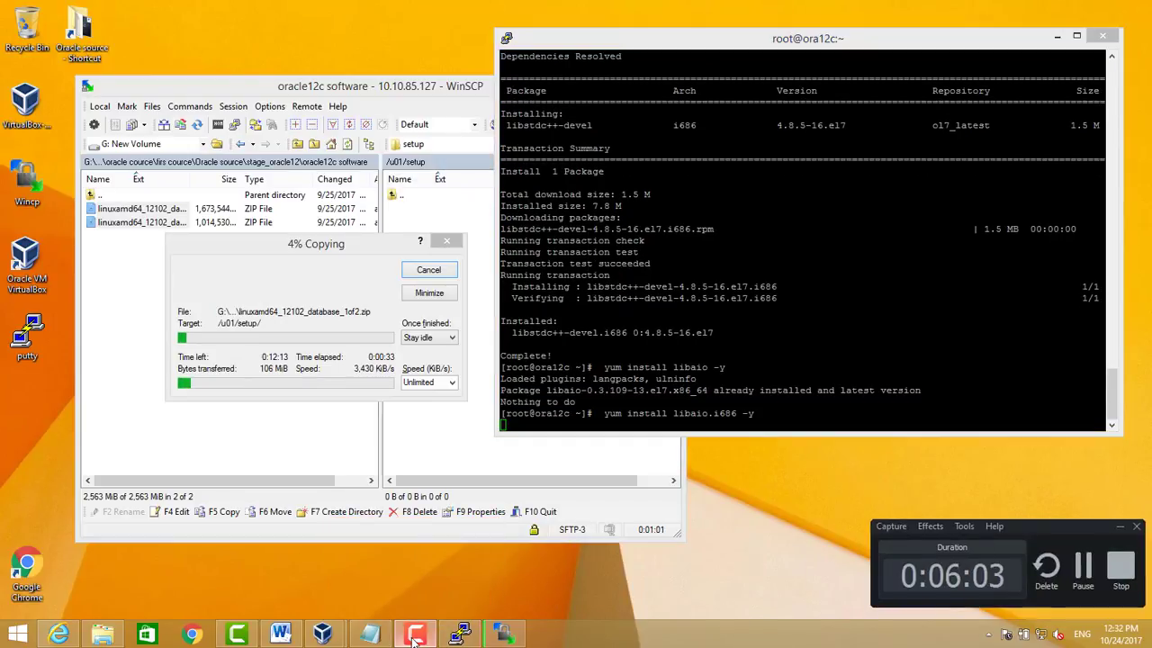
Return to PuTTY to finish the libaio installs and set SELINUX=permissive in /etc/selinux/config
left_click(414, 636)
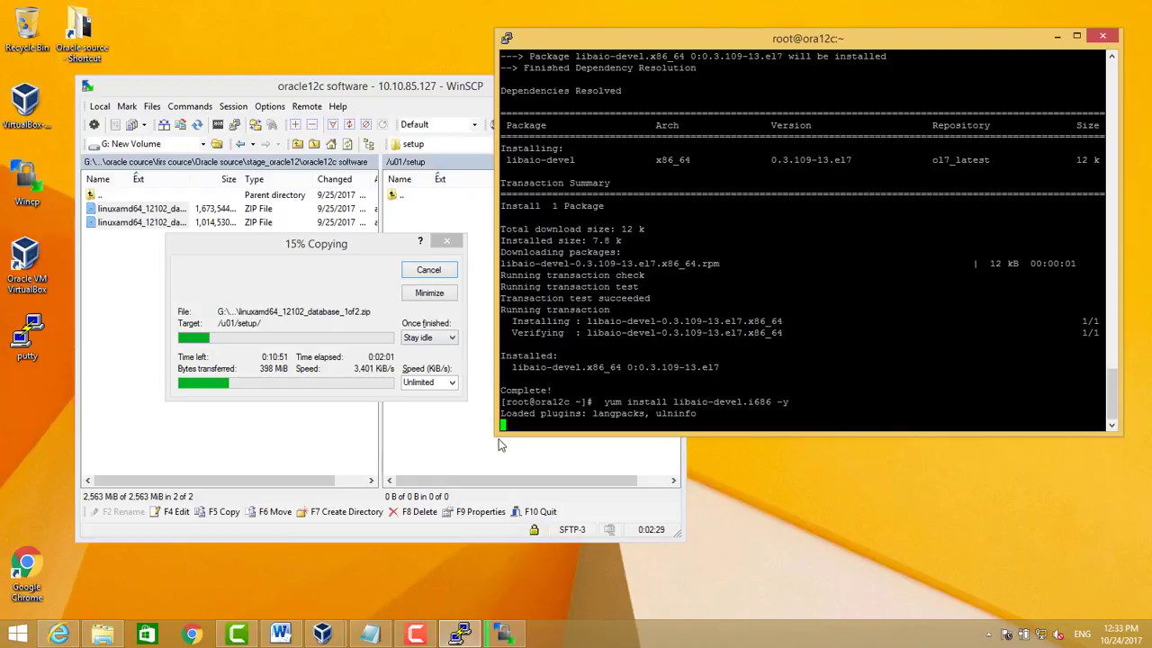
left_click(415, 635)
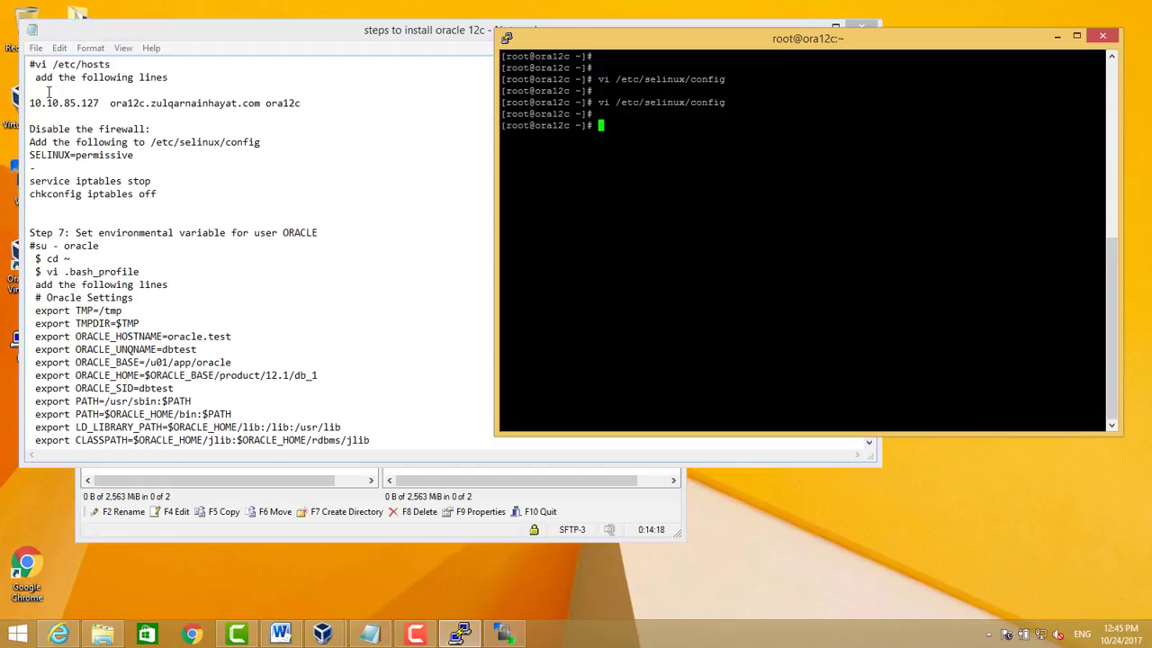
left_click_drag(564, 38, 699, 50)
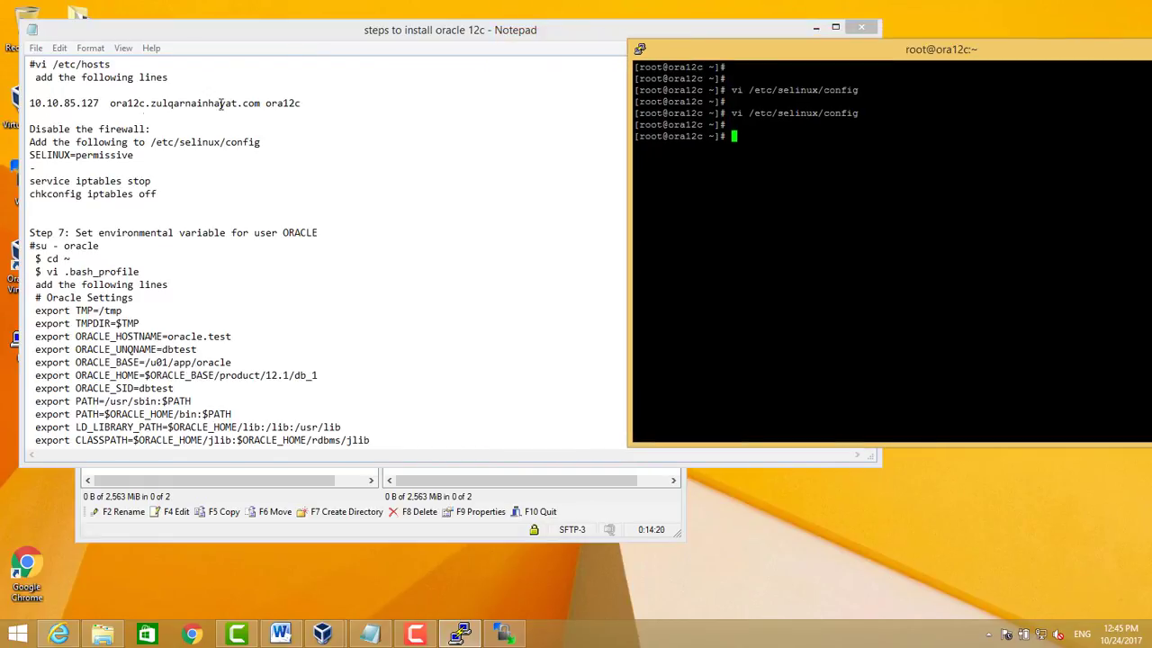
left_click(119, 117)
mouse_move(30, 129)
left_mouse_down()
mouse_move(142, 170)
mouse_move(32, 126)
left_mouse_up()
left_click(152, 161)
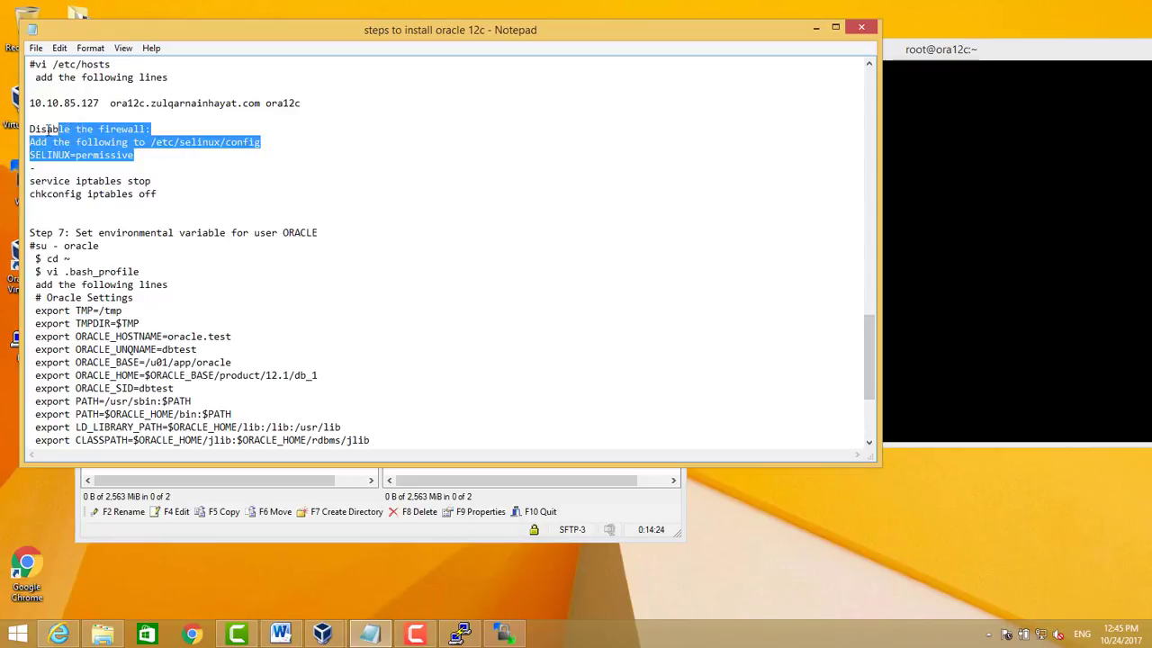
left_click(34, 167)
key("alt+Tab")
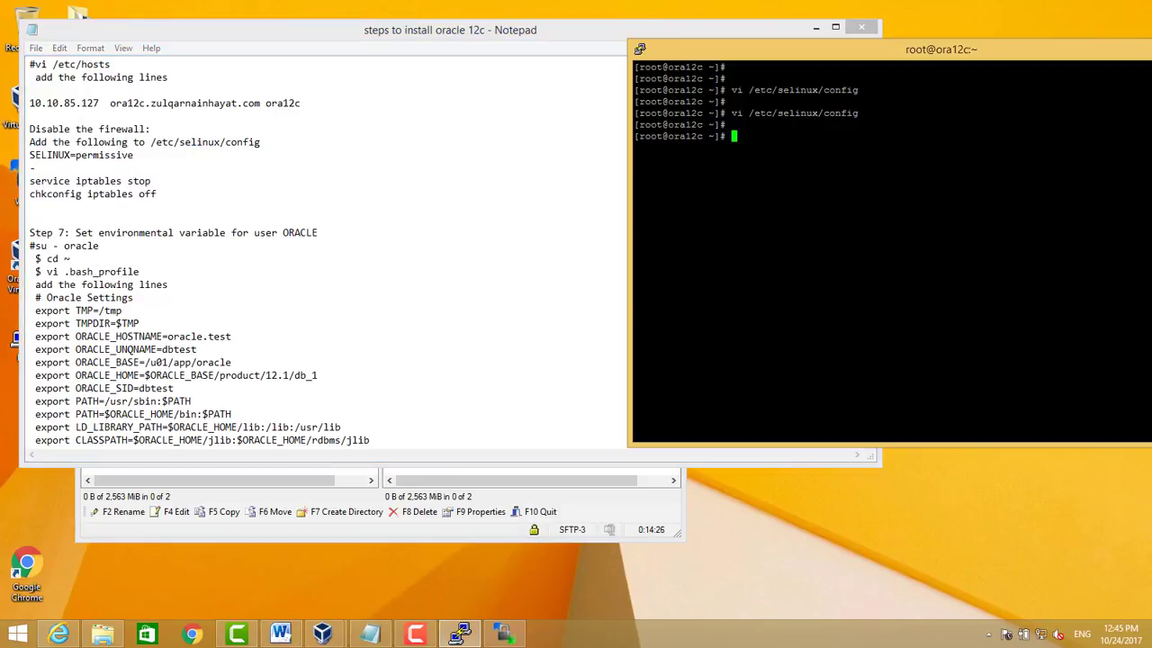
type("vi /etc/sel")
key("Tab")
type("config")
key("Return")
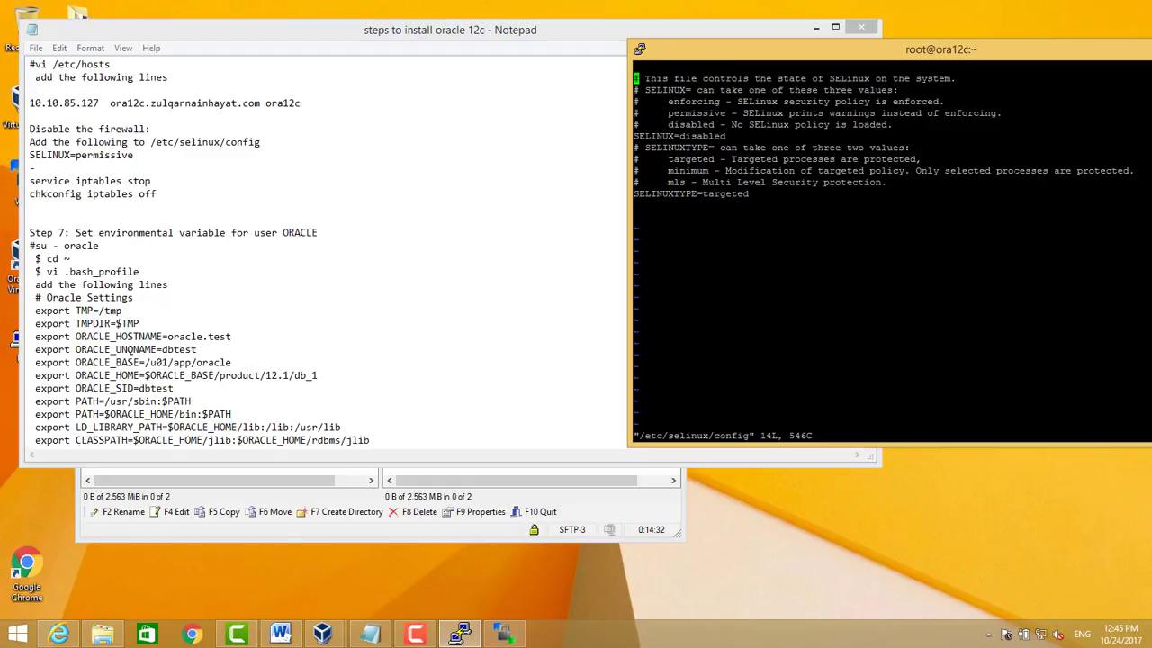
key("Down")
key("Down")
key("Down")
key("Down")
key("Right")
left_click_drag(668, 124, 857, 124)
left_click_drag(723, 137, 723, 147)
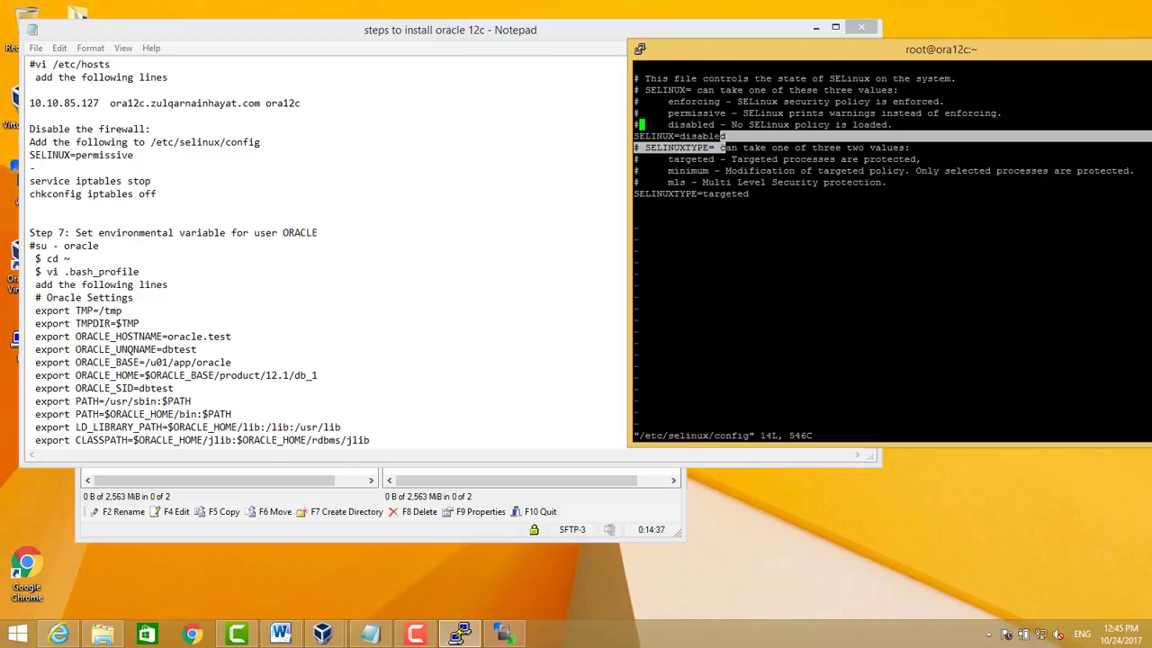
triple_click(722, 137)
left_click(720, 137)
type(":q!")
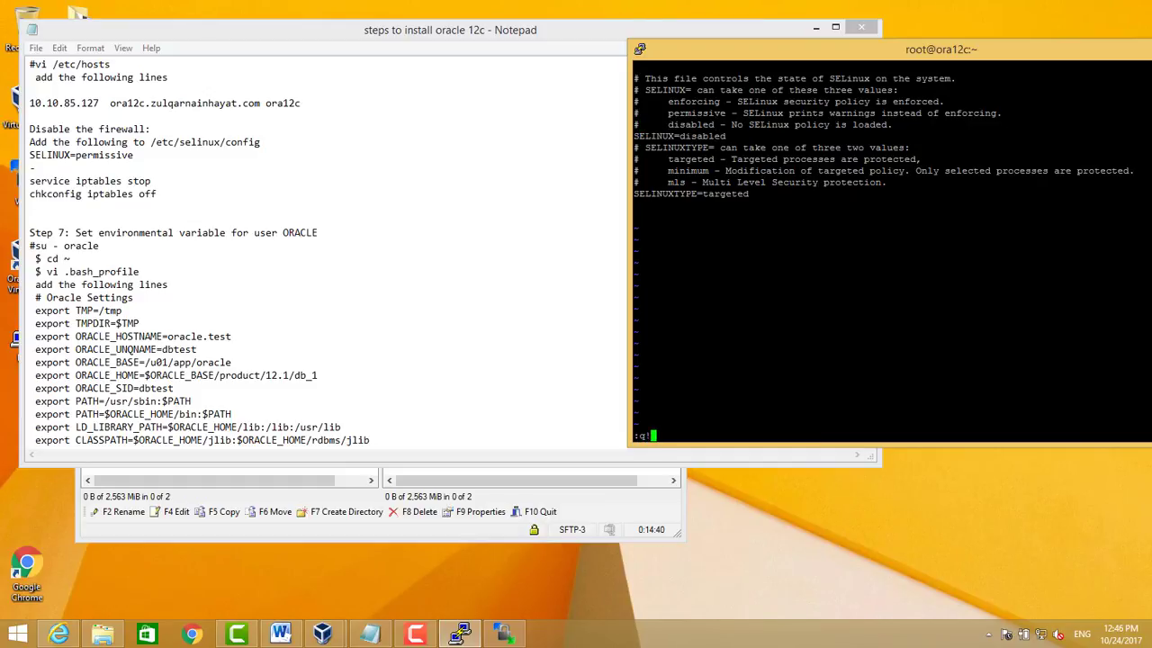
key("Return")
key("Return")
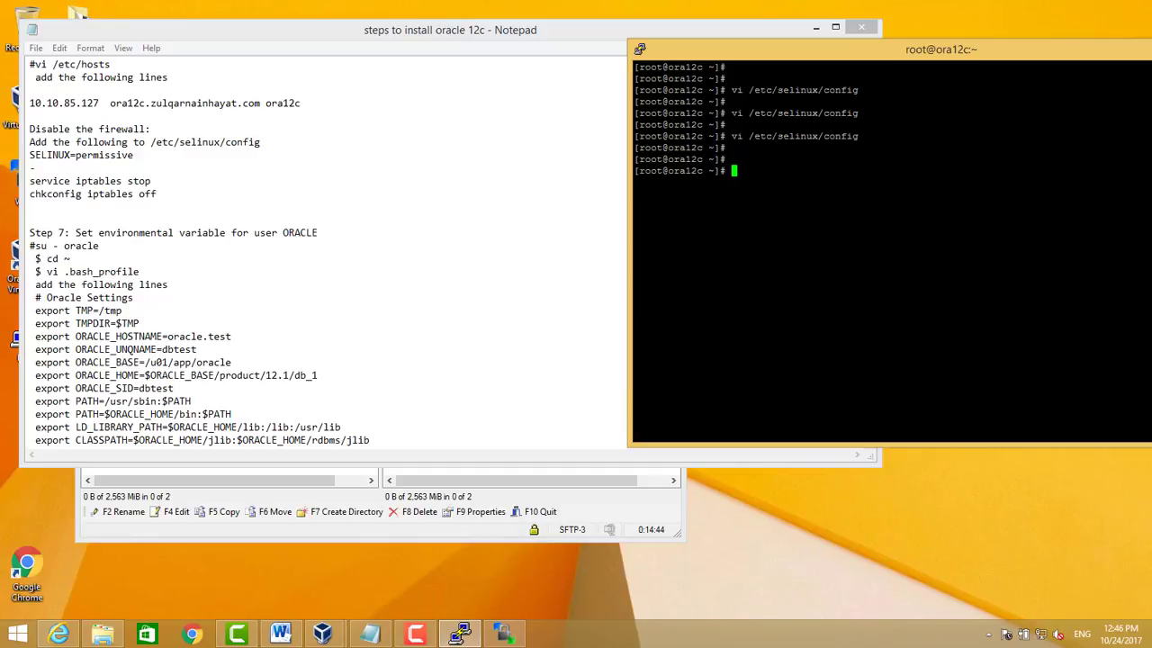
As oracle, paste the Oracle Settings block below export PATH in .bash_profile and save
type("su - oracle")
key("Return")
type("vi ")
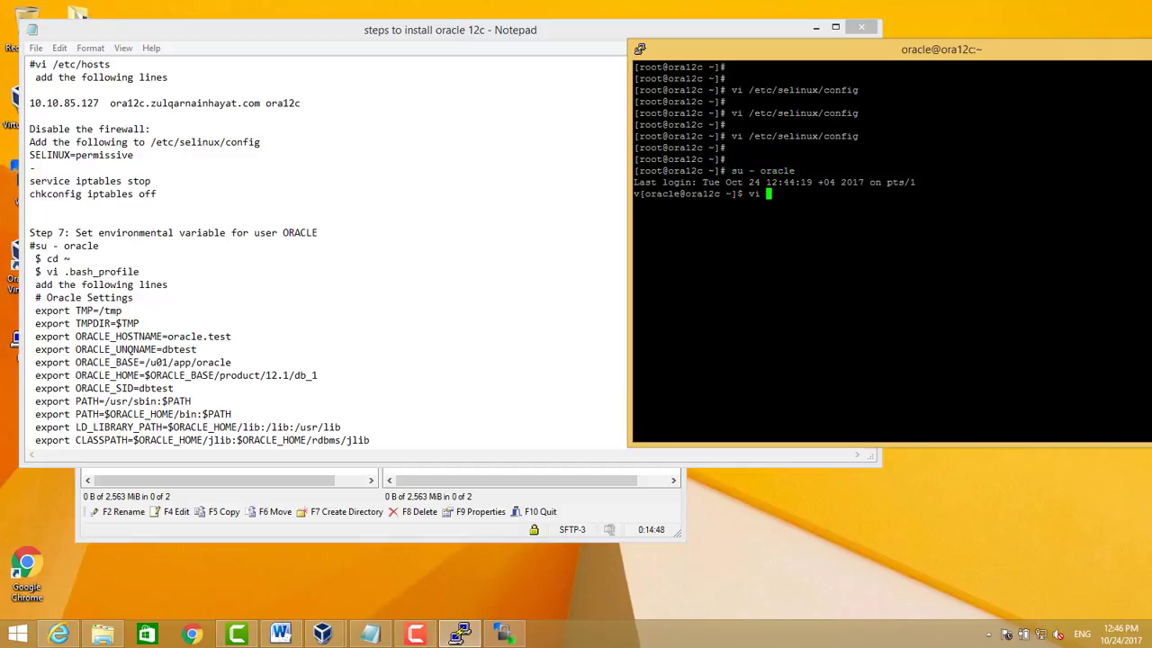
type(".bash_profile")
key("Return")
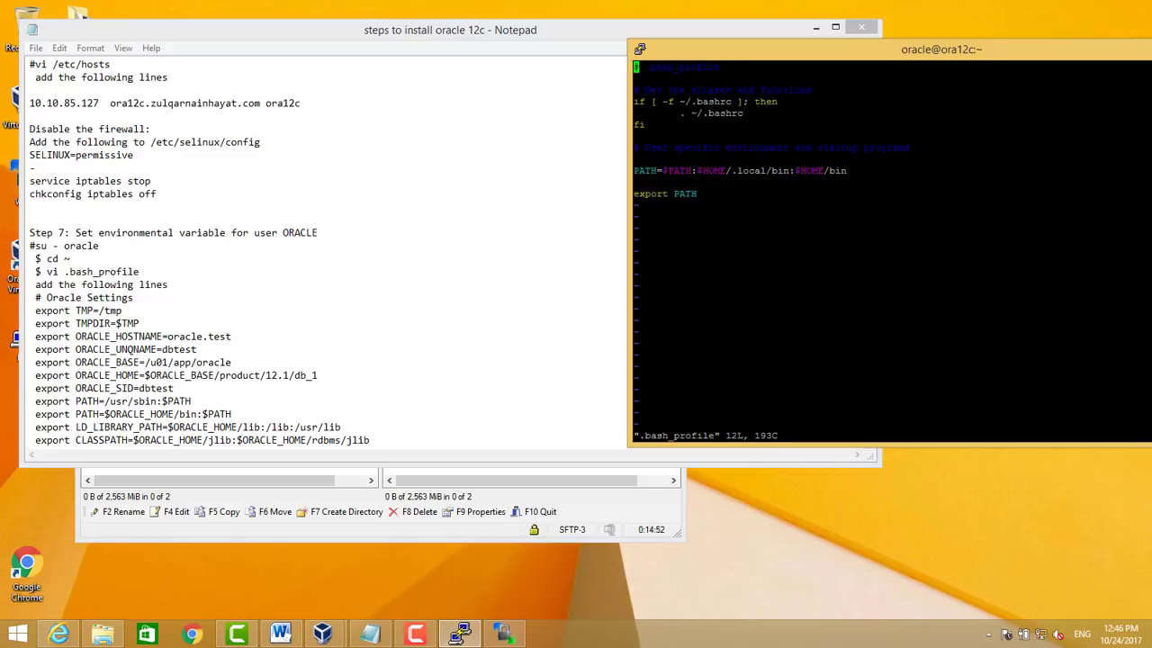
key("Down")
key("Down")
key("Down")
key("Down")
key("Down")
key("Down")
key("Down")
key("Down")
key("Down")
key("Down")
key("Down")
key("A")
key("Return")
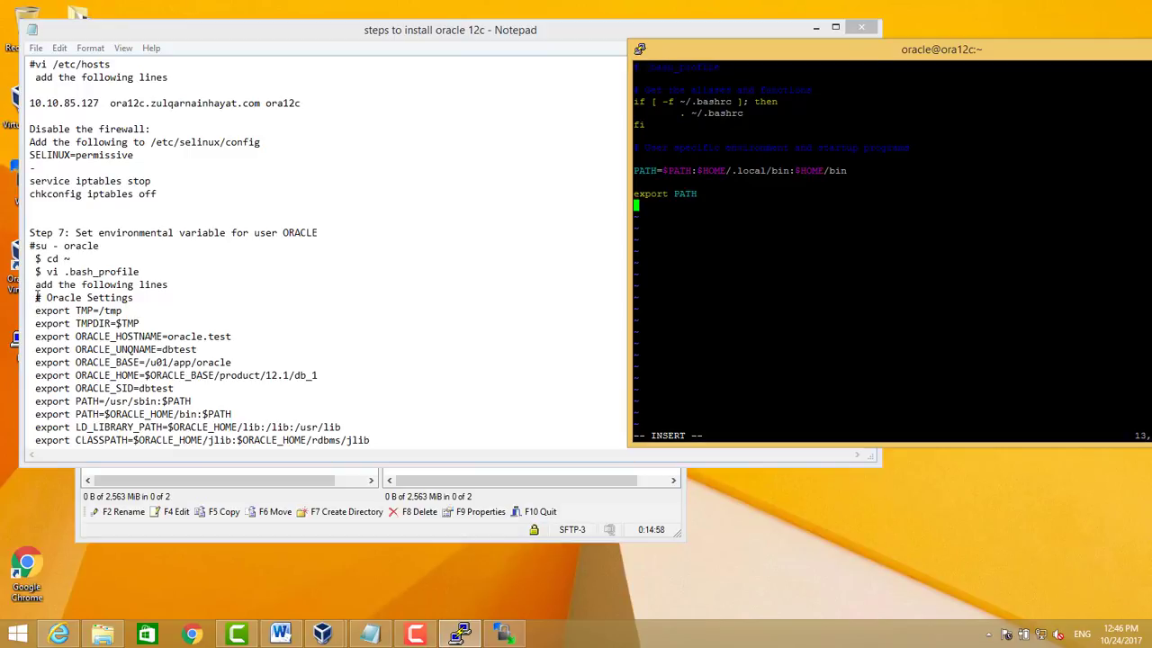
left_click_drag(38, 297, 409, 298)
key("ctrl+c")
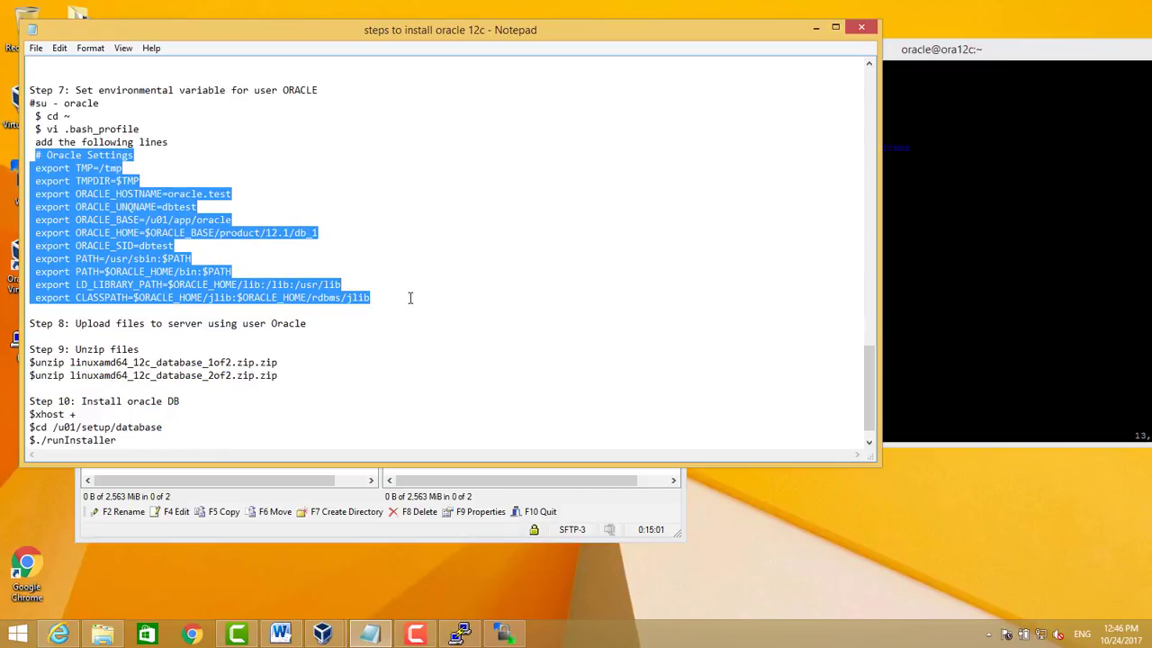
left_click(963, 256)
key("shift+Insert")
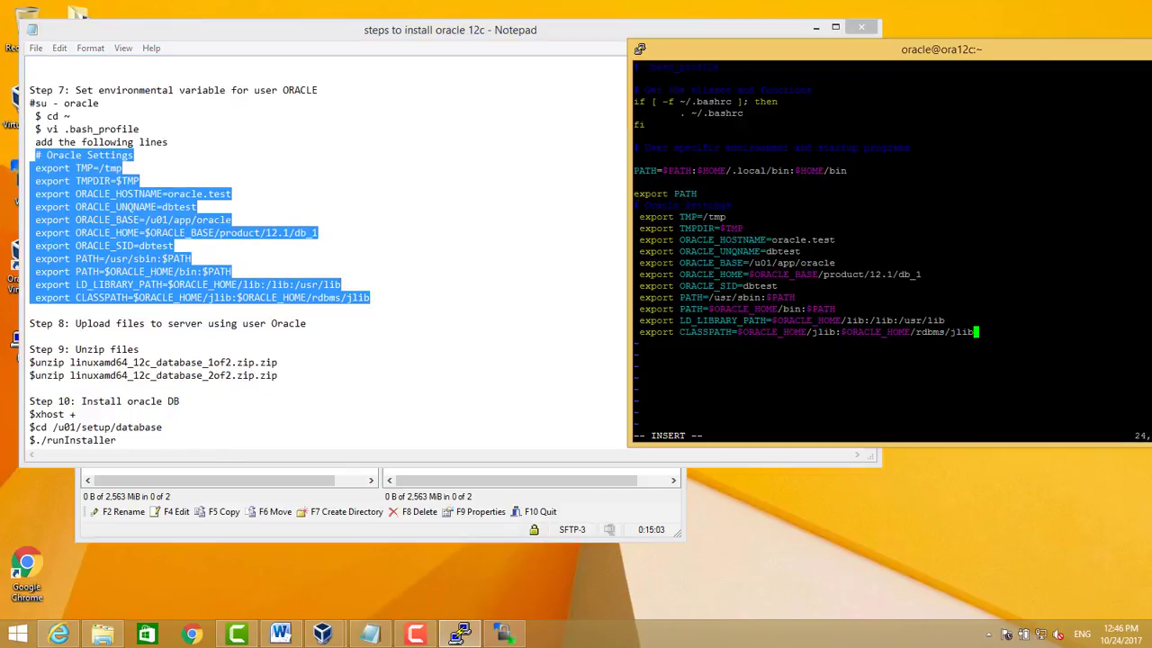
key("Escape")
type(":wq")
key("Return")
key("Return")
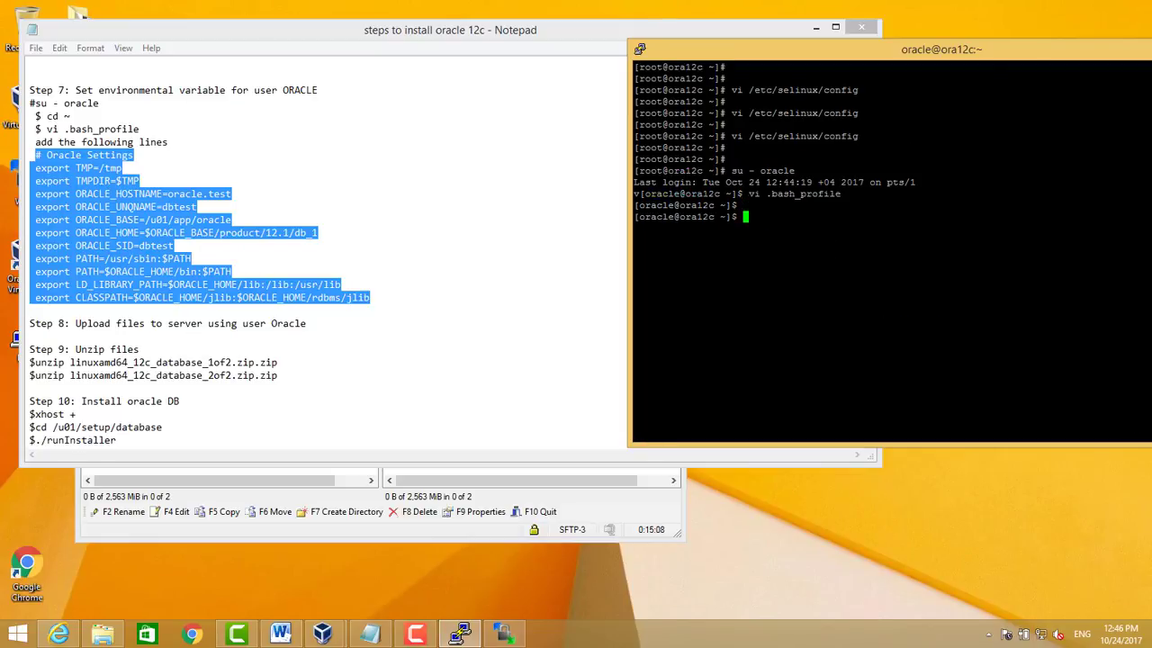
Log in again as oracle and confirm env shows ORACLE_SID=dbtest, ORACLE_BASE and ORACLE_HOME
type("su -")
key("Return")
key("ctrl+c")
key("ctrl+d")
type("su - oracle")
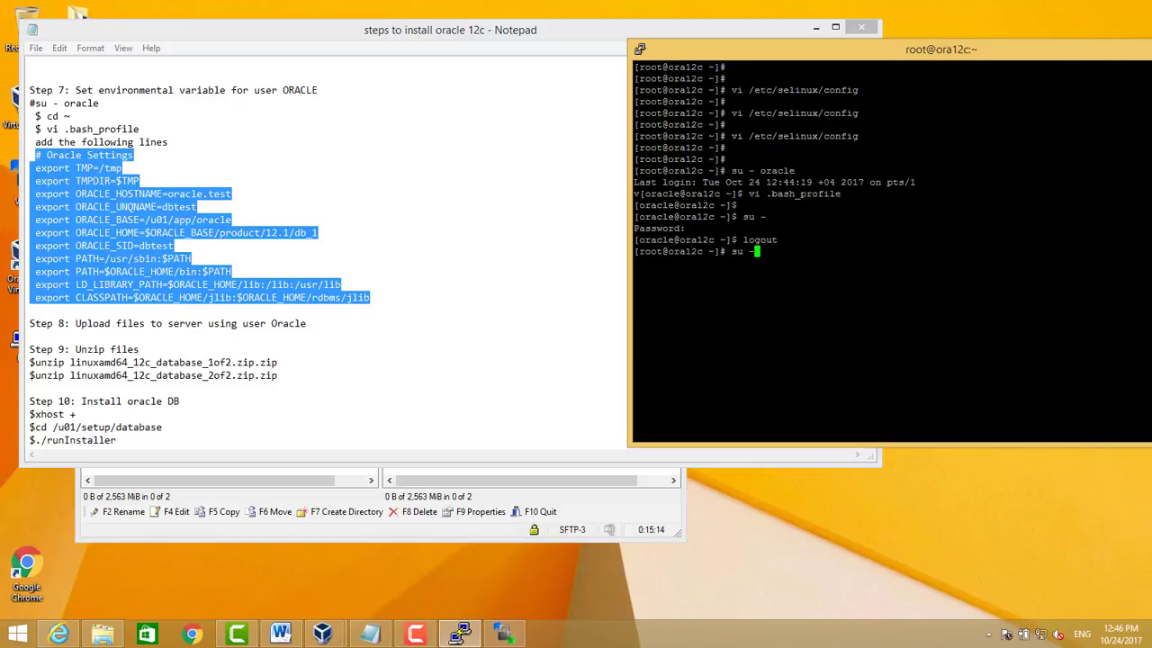
key("Return")
key("Return")
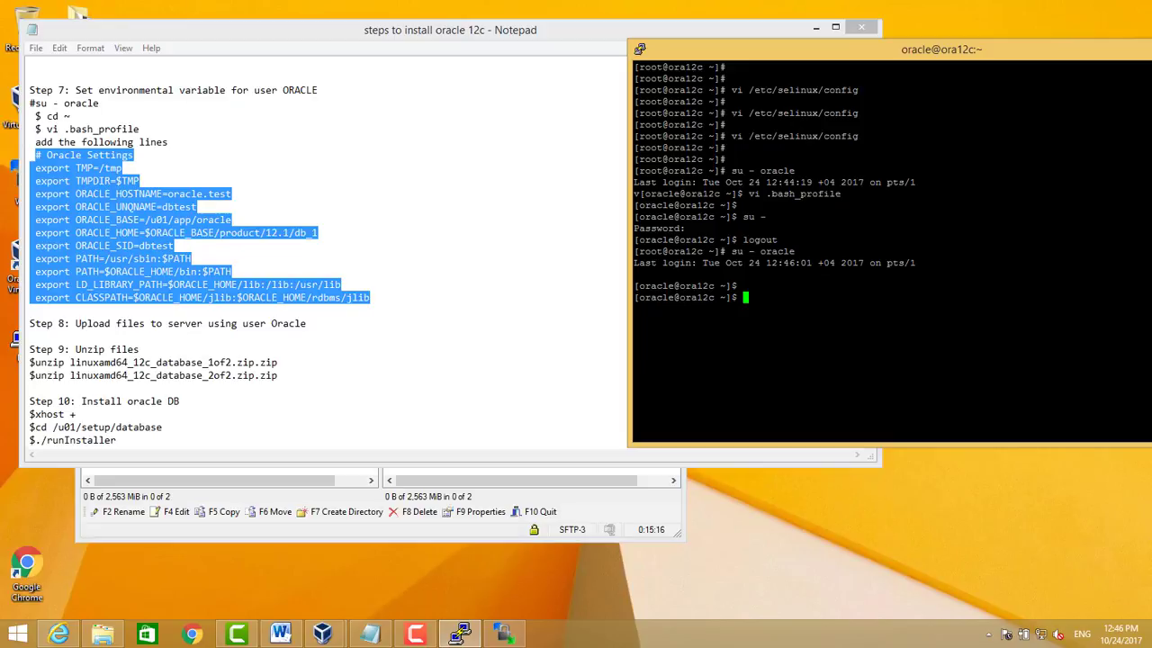
type("env")
key("Return")
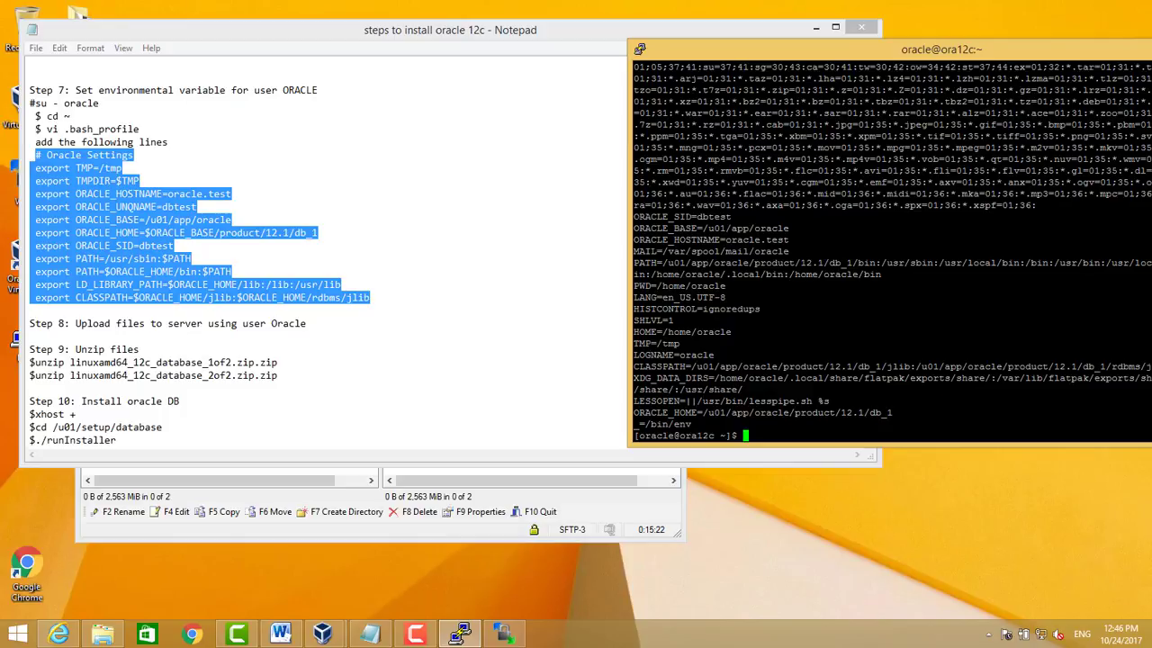
left_click_drag(634, 216, 851, 331)
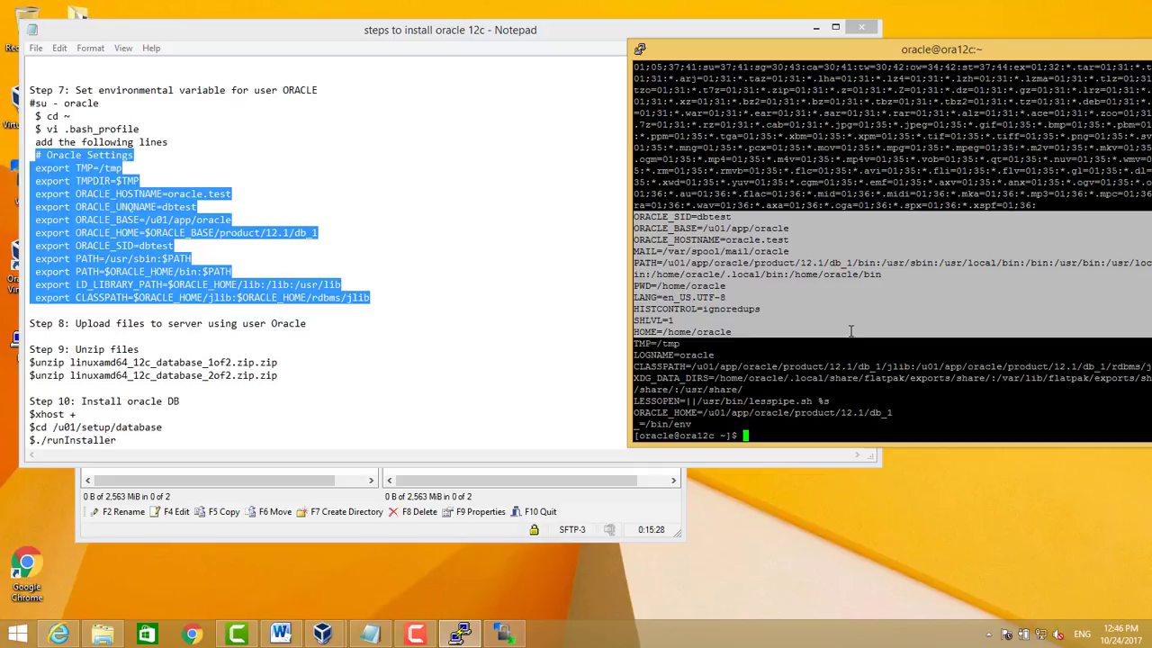
left_click(851, 331)
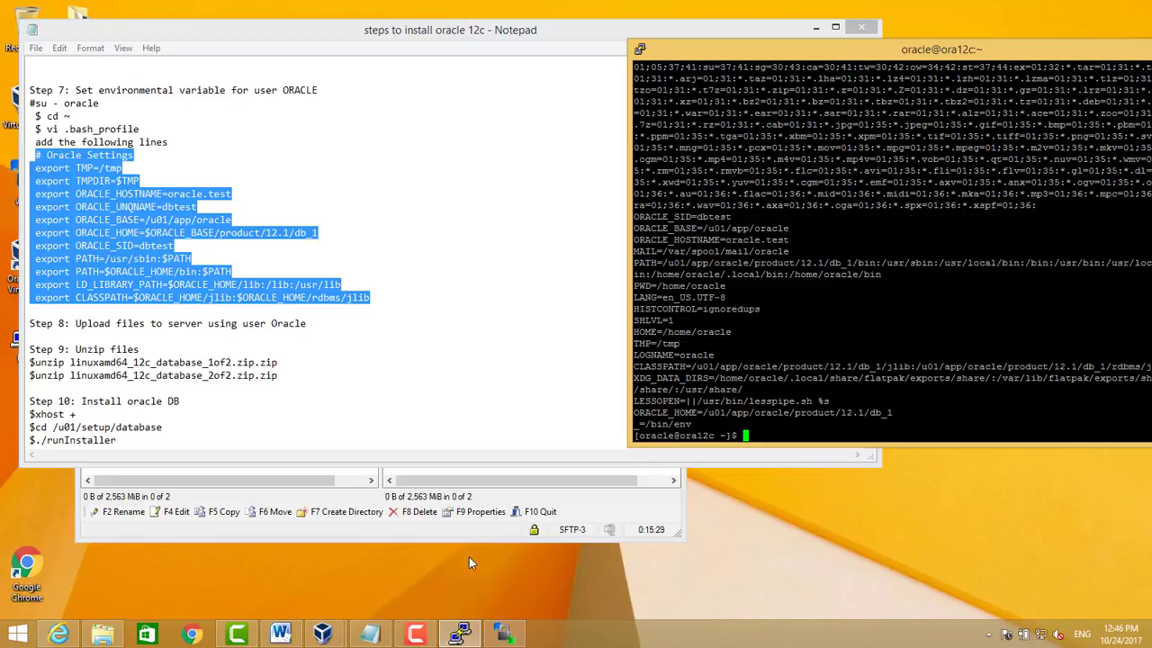
left_click(415, 634)
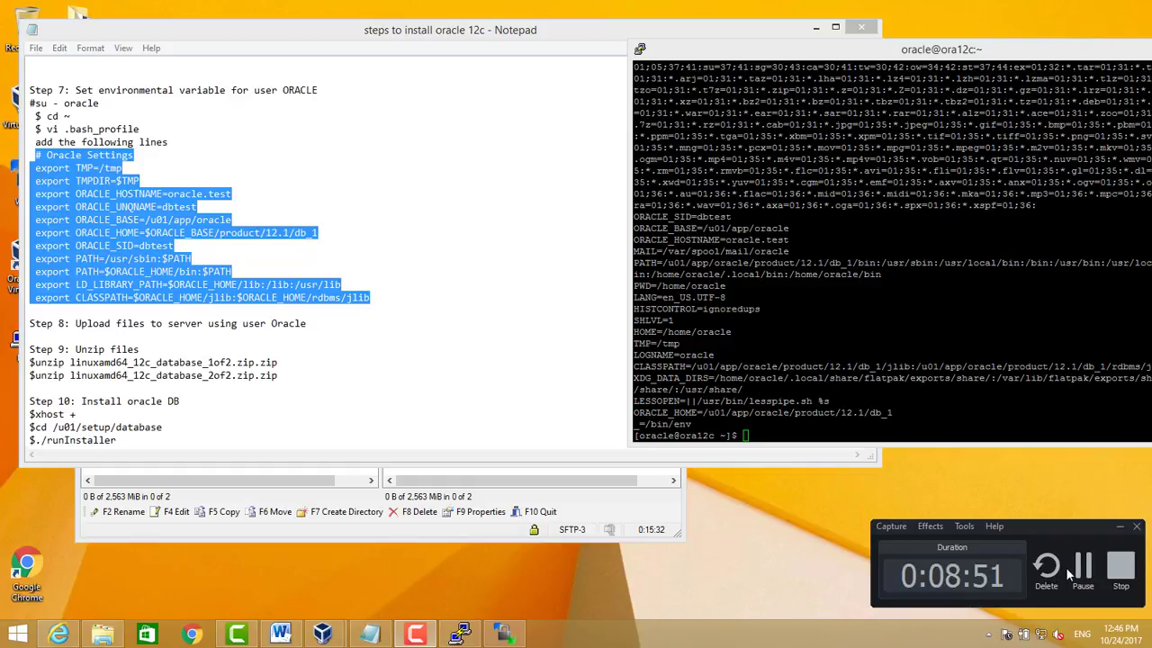
left_click(1080, 567)
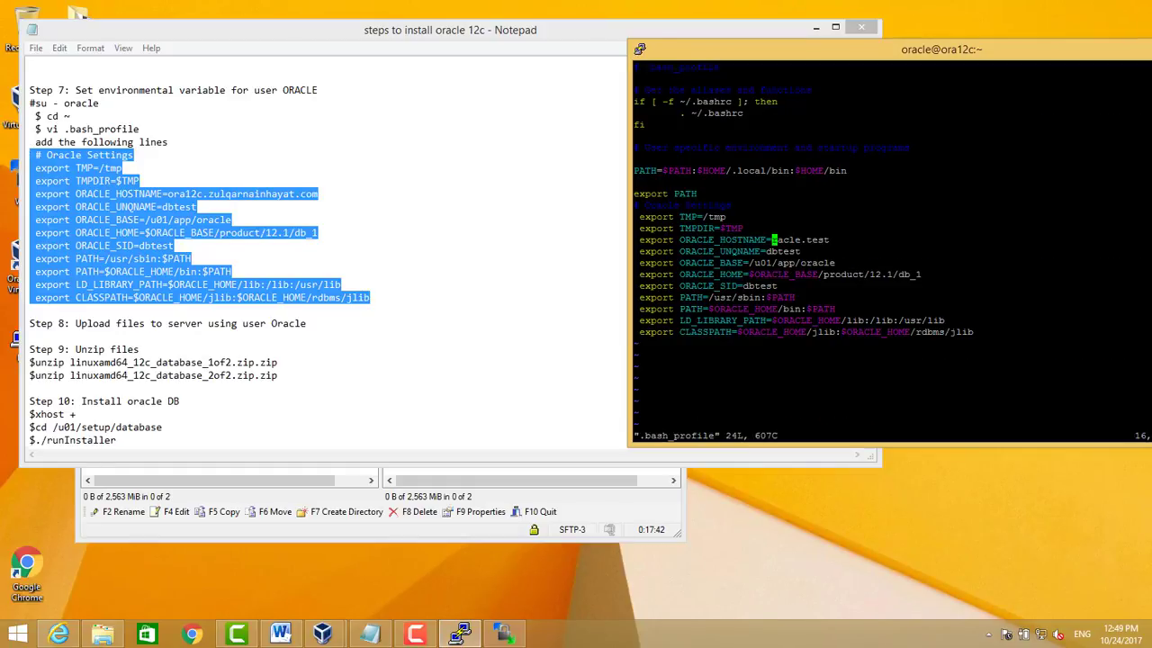
Replace the ORACLE_HOSTNAME value with the server's ora12c fully qualified hostname and save with :wq
key("x")
key("x")
key("x")
key("x")
key("x")
key("x")
key("x")
type("x")
type("a")
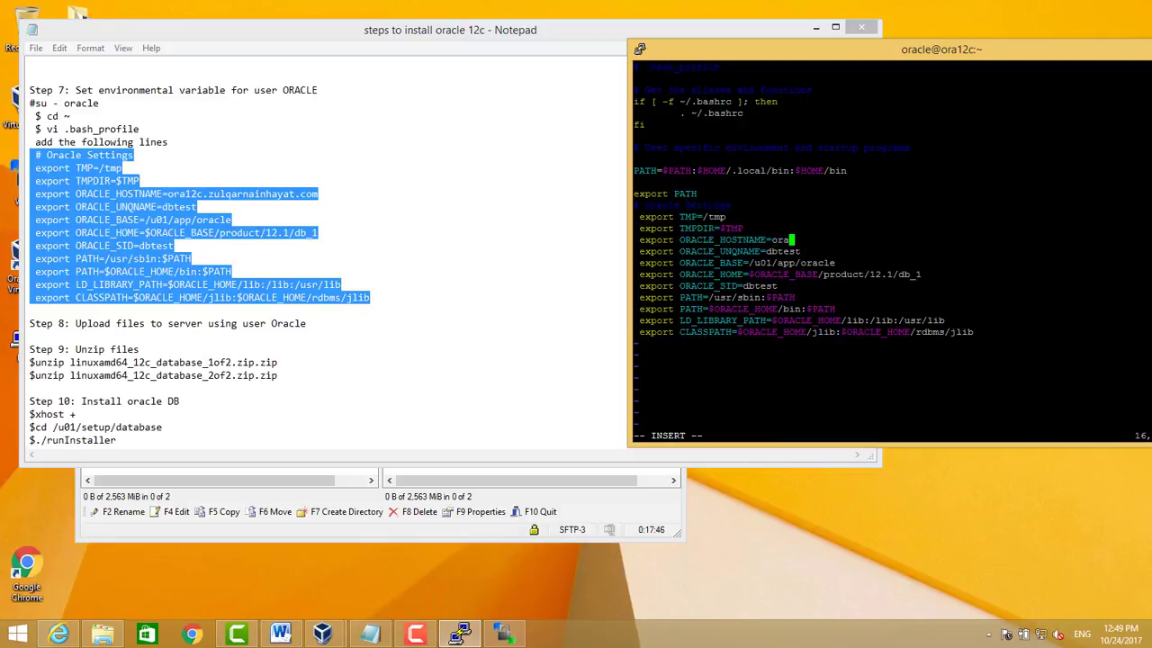
type("ora12c.zulqarnainhayat.com")
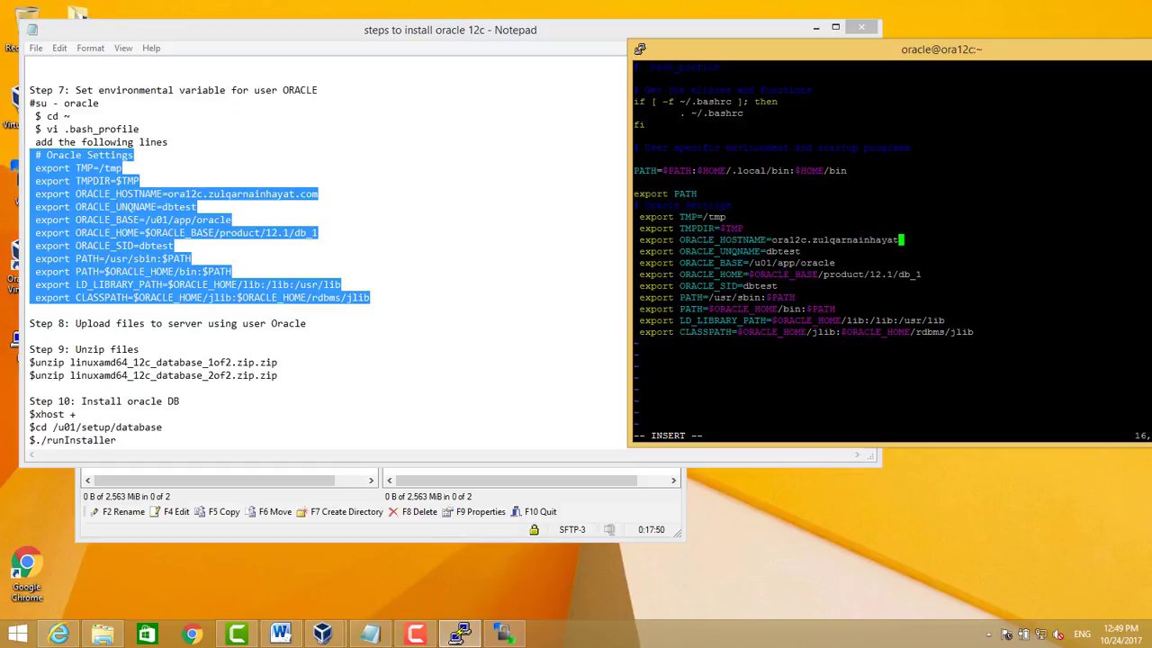
key("Escape")
key("j")
key("j")
key("j")
key("j")
key("j")
key("j")
key("j")
key("j")
type(":wq")
key("Return")
key("Return")
key("Return")
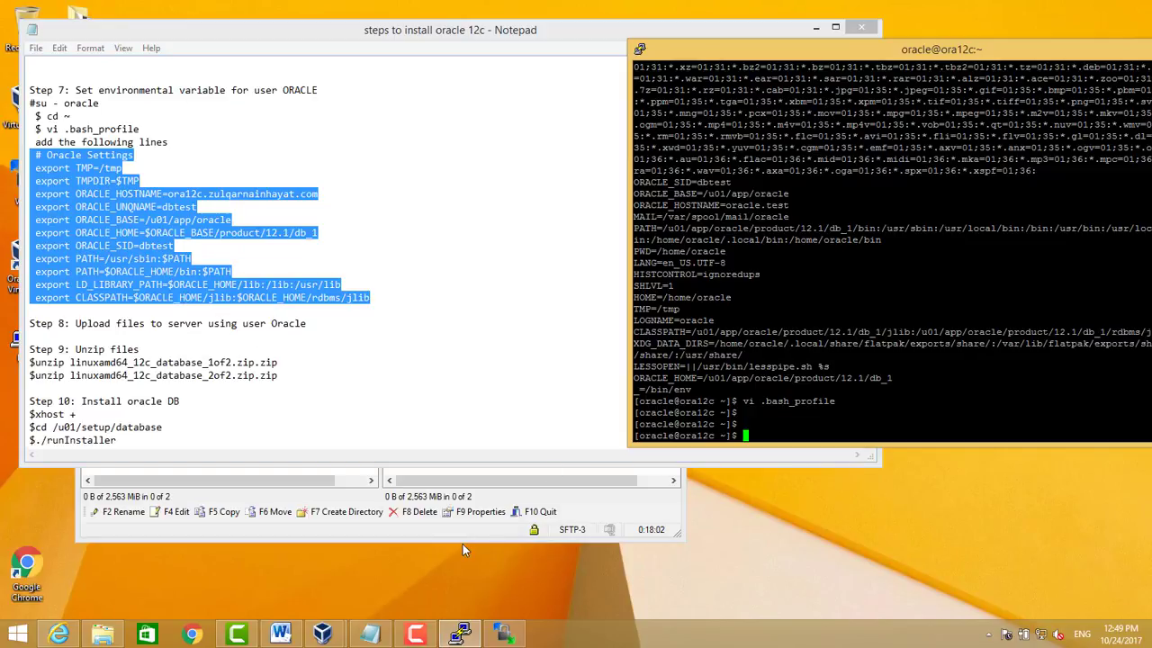
Change into /u01/setup and list the uploaded database ZIP files
type("pwd")
key("Return")
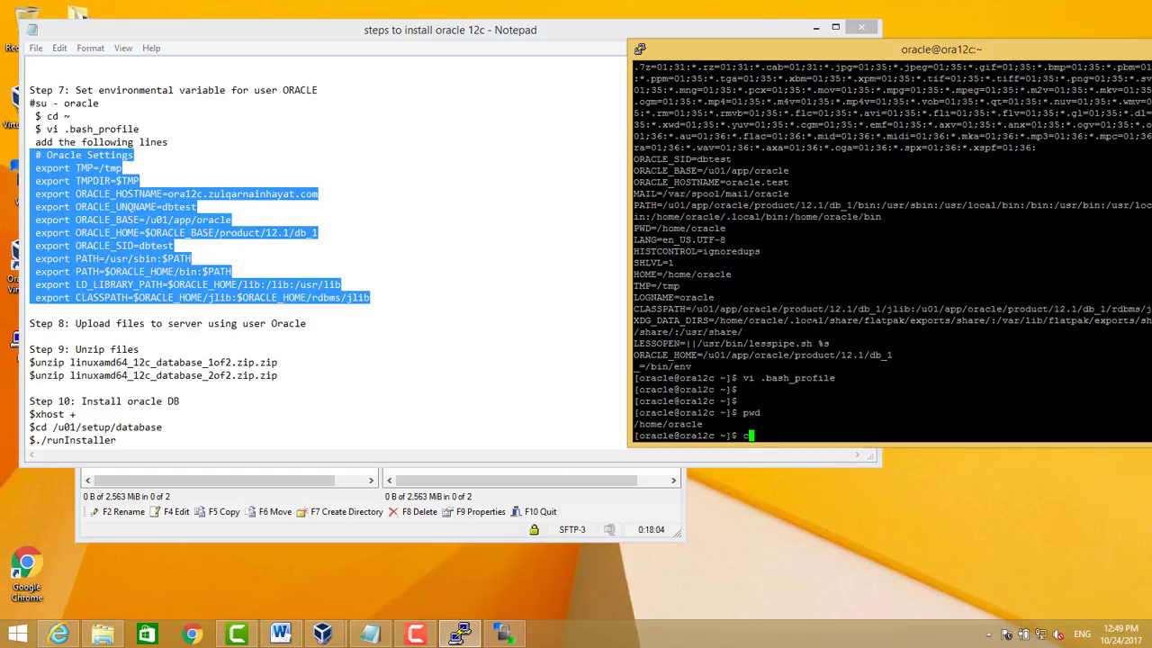
type("cd/ u01")
key("BackSpace")
key("BackSpace")
key("BackSpace")
key("BackSpace")
key("BackSpace")
type("/u-")
left_click(443, 536)
left_click(443, 209)
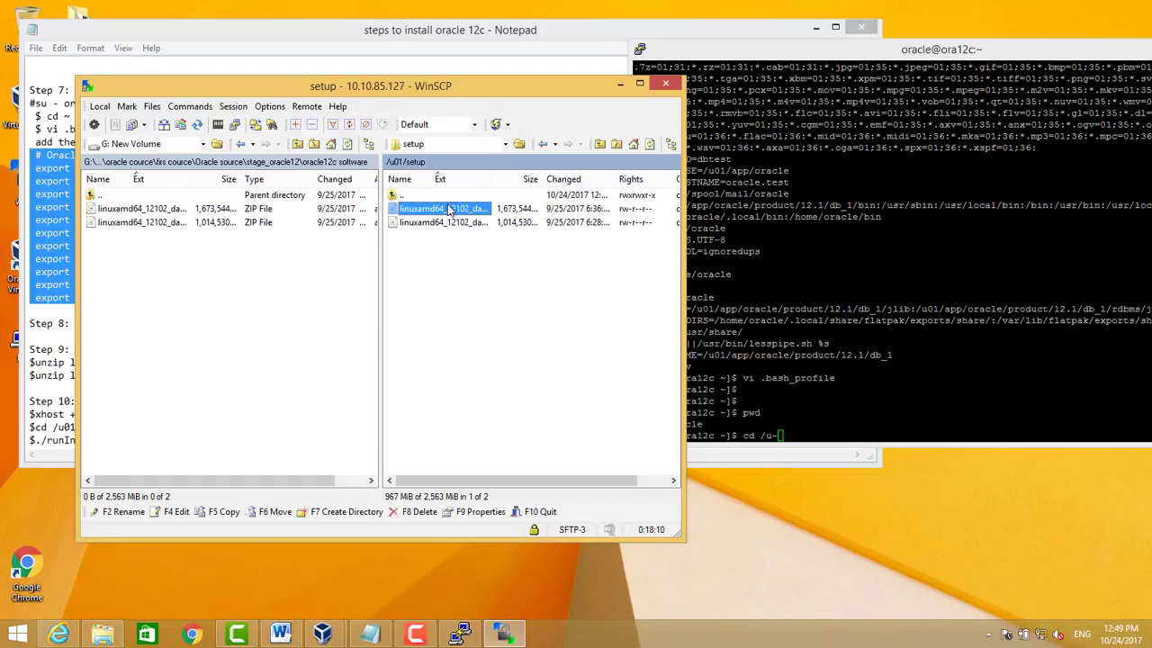
key("alt+Tab")
key("BackSpace")
type("01/")
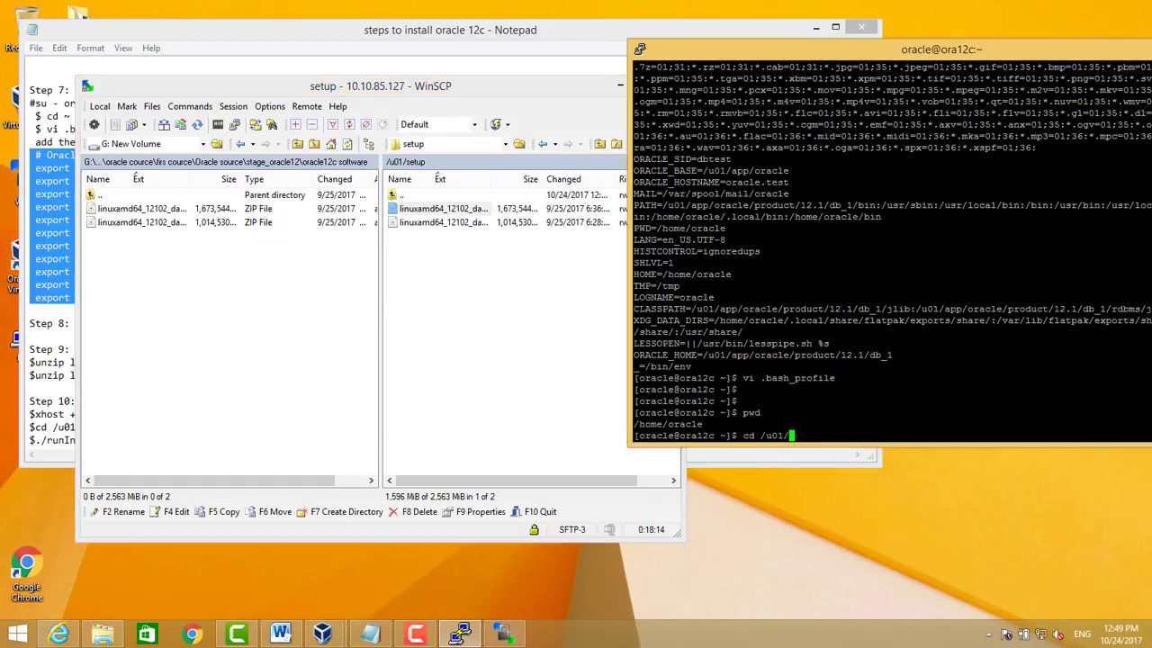
type("setup/")
key("Return")
type("ls")
key("Return")
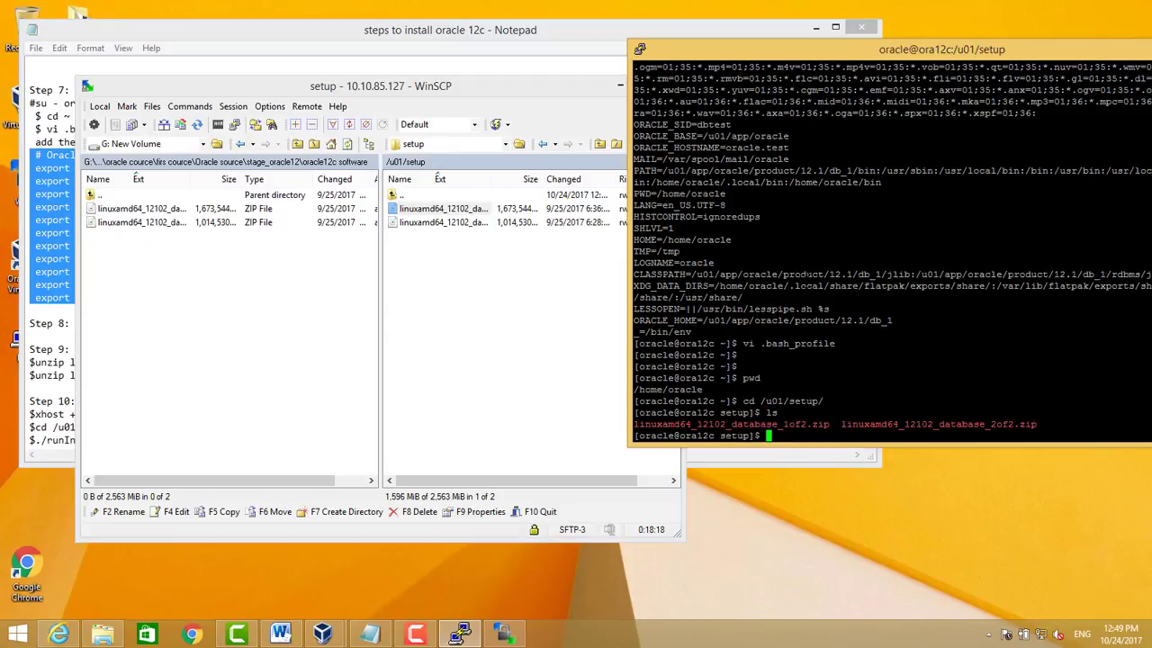
Run unzip on linuxamd64_12102_database_1of2.zip
type("unzip")
double_click(754, 424)
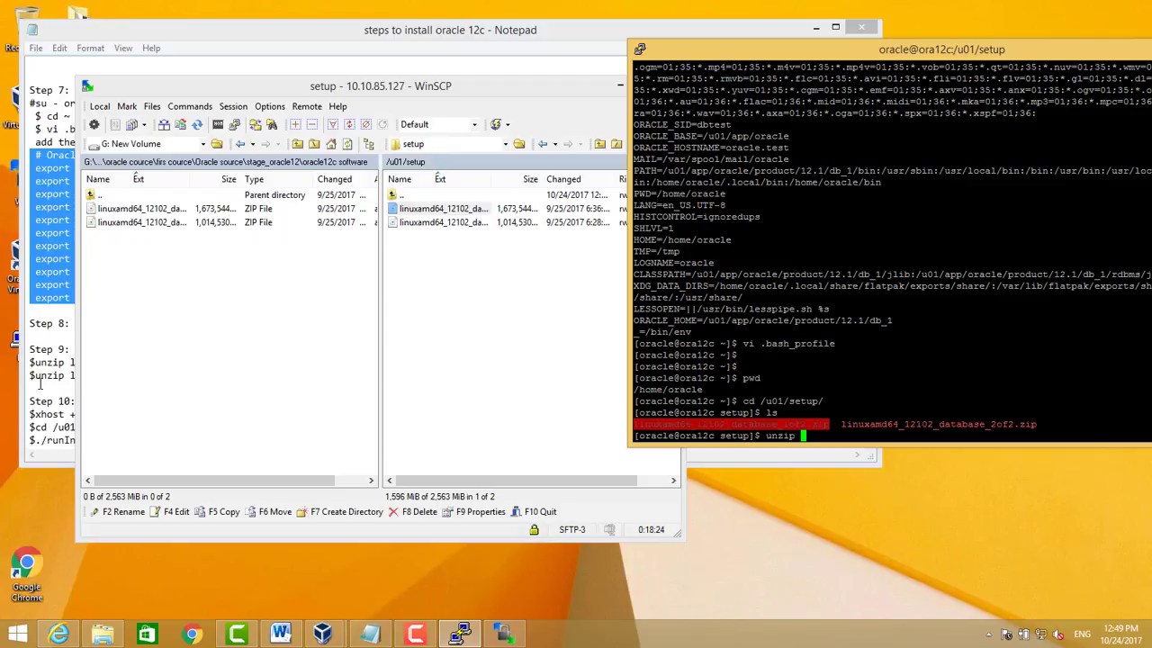
left_click(40, 384)
left_click(954, 360)
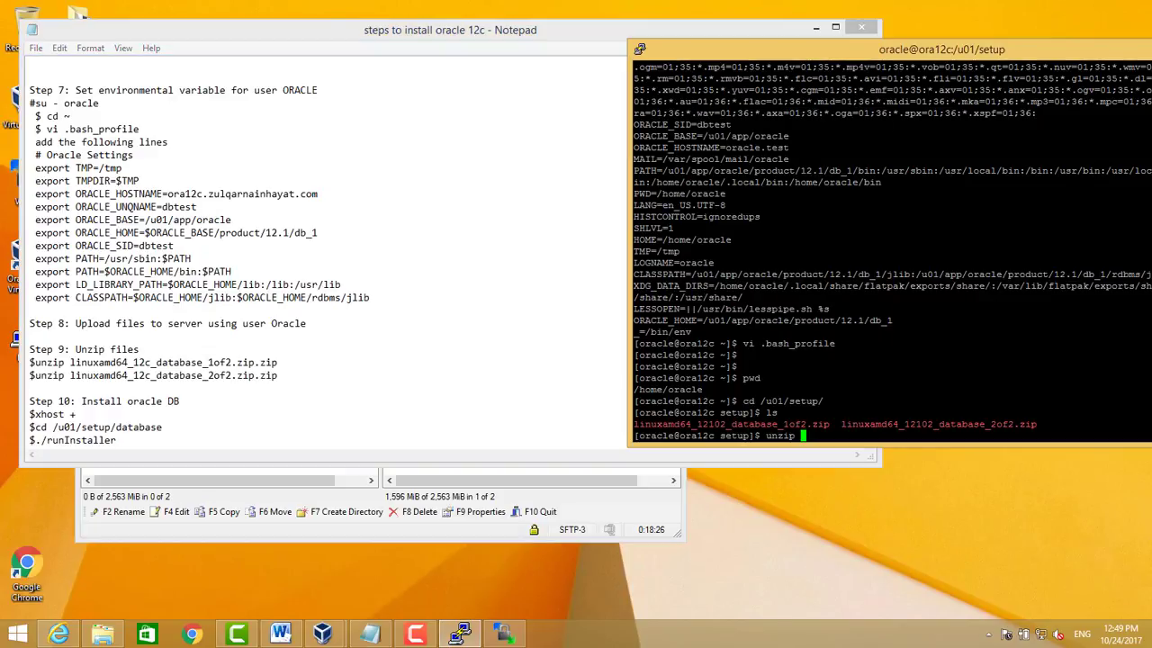
right_click(954, 360)
key("Return")
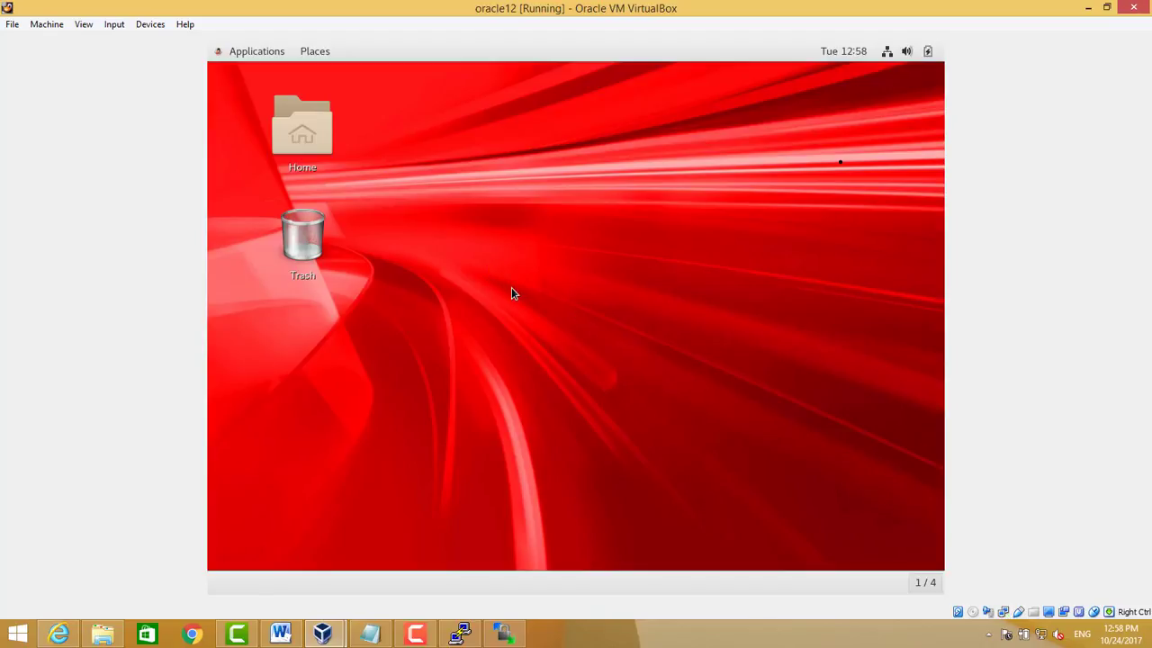
Open a terminal from the guest desktop's context menu and restore the VM window to a smaller size
right_click(568, 264)
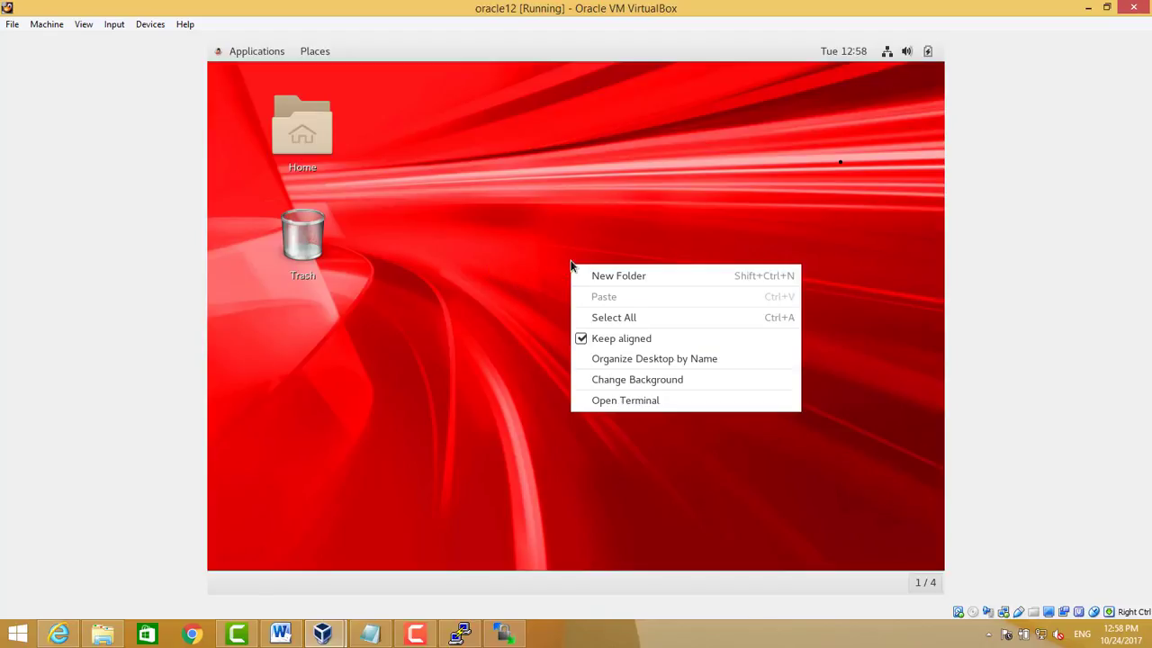
left_click(634, 401)
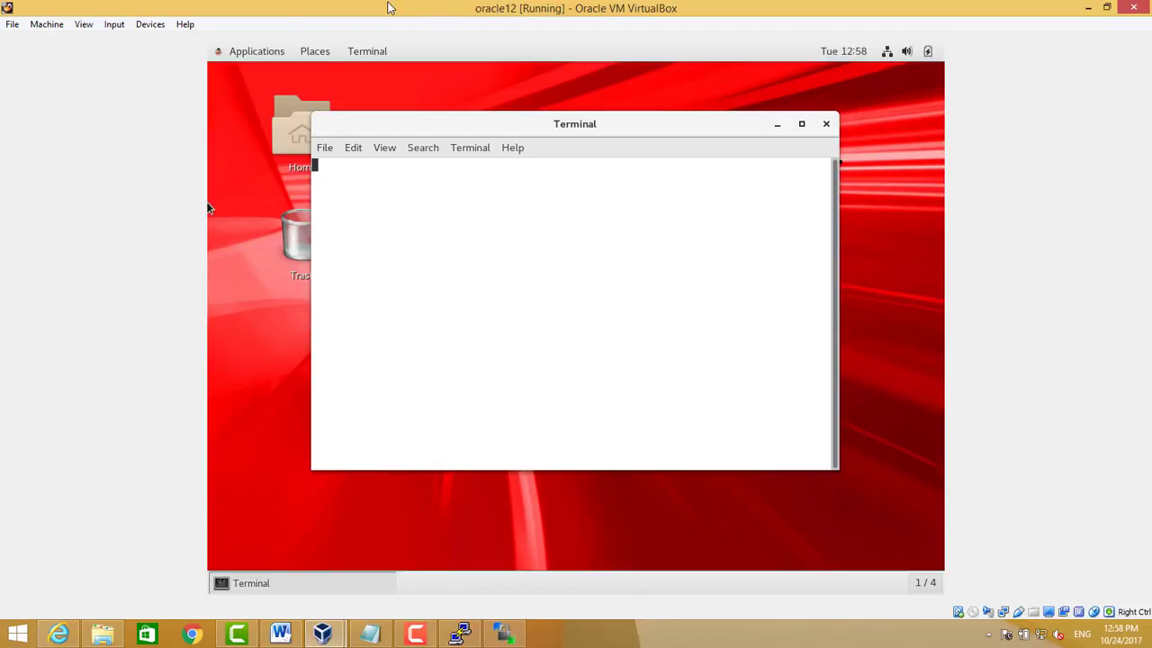
left_click_drag(389, 7, 636, 20)
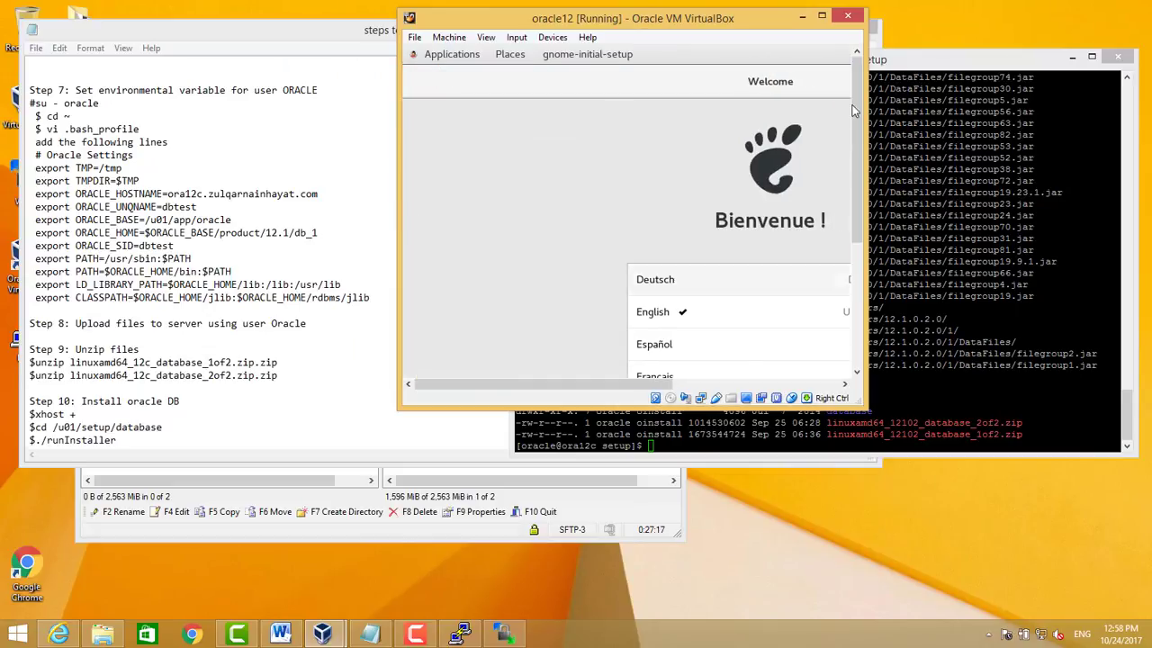
Finish first-login setup keeping English and the US keyboard, Location Services off, online accounts skipped
left_click(821, 18)
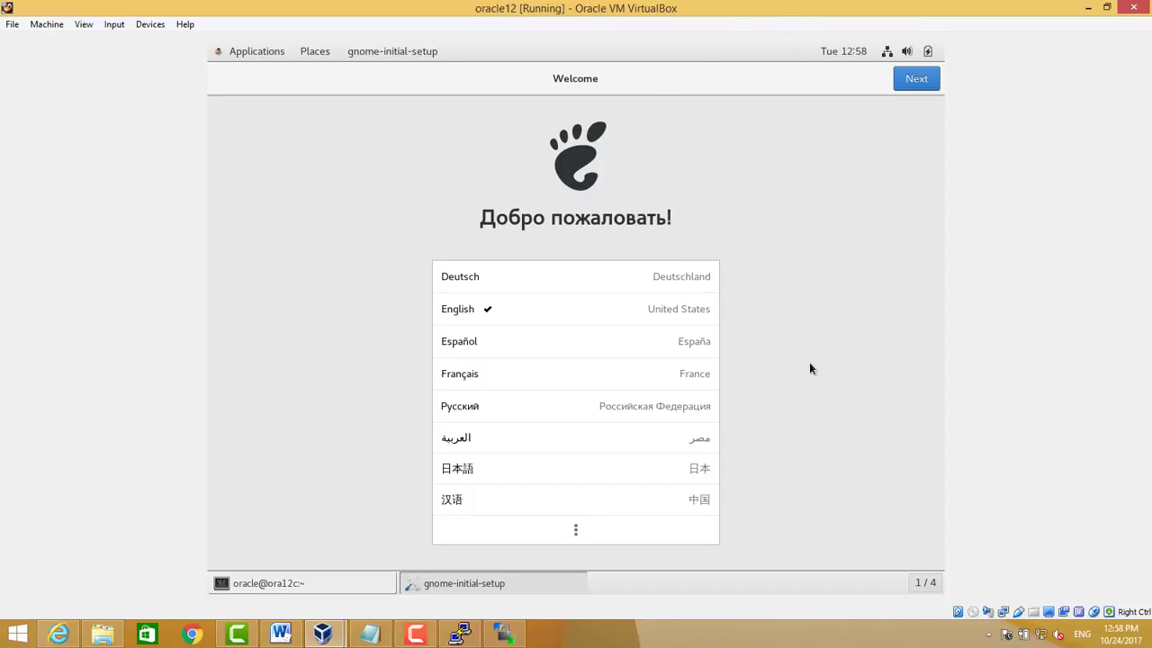
left_click(911, 83)
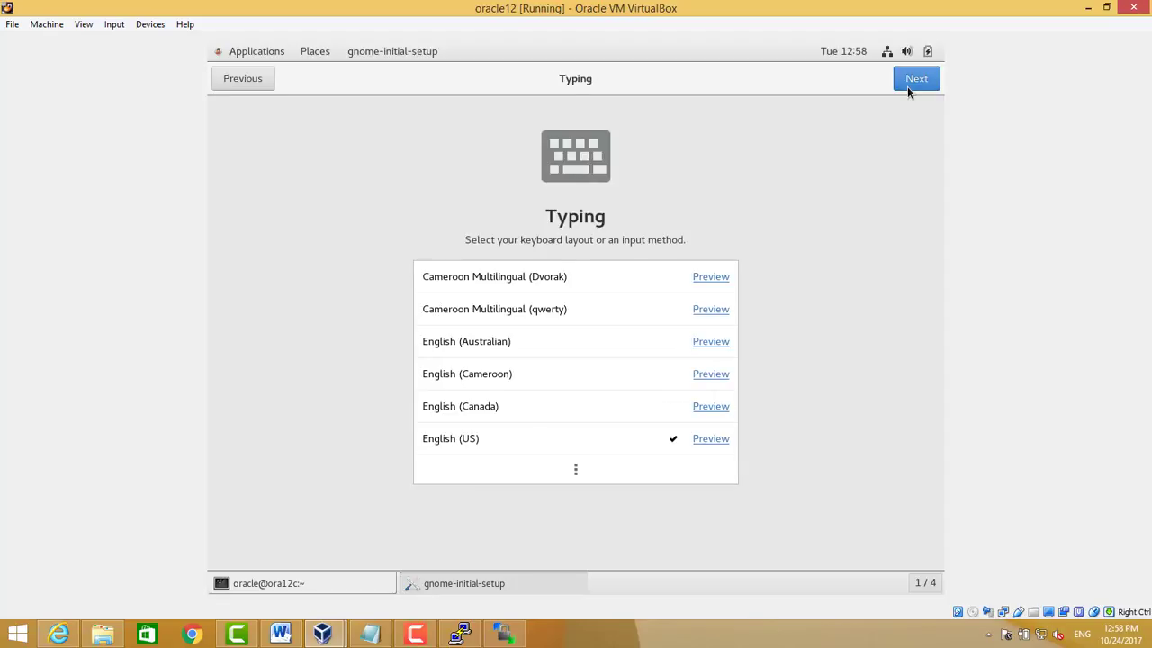
left_click(907, 86)
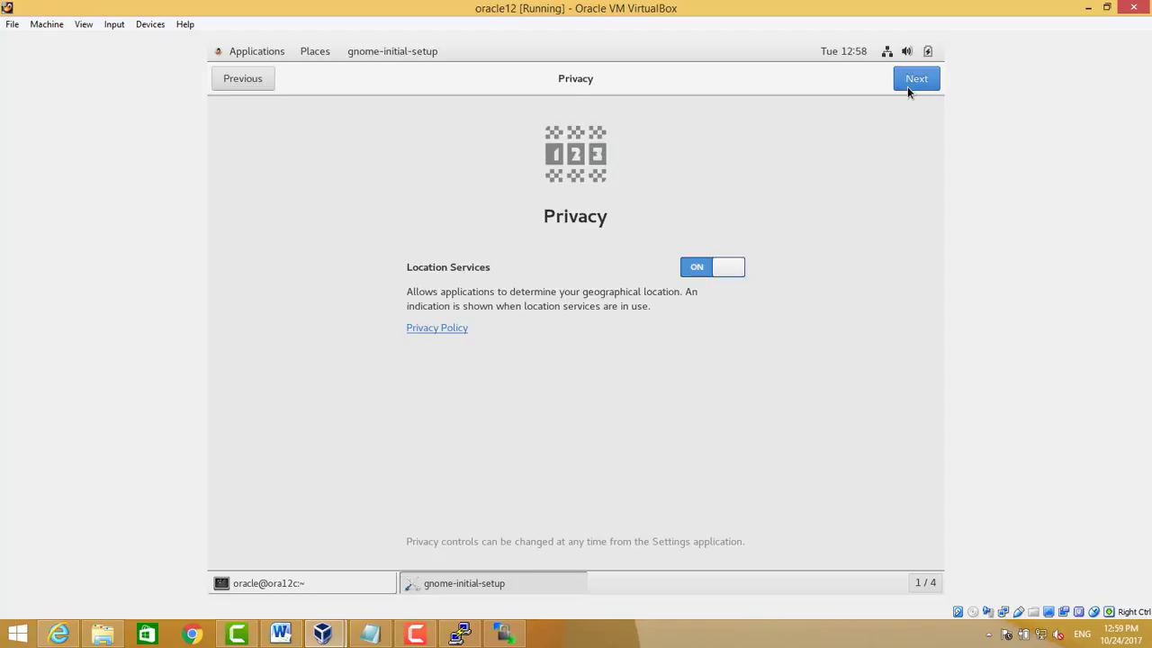
left_click(704, 272)
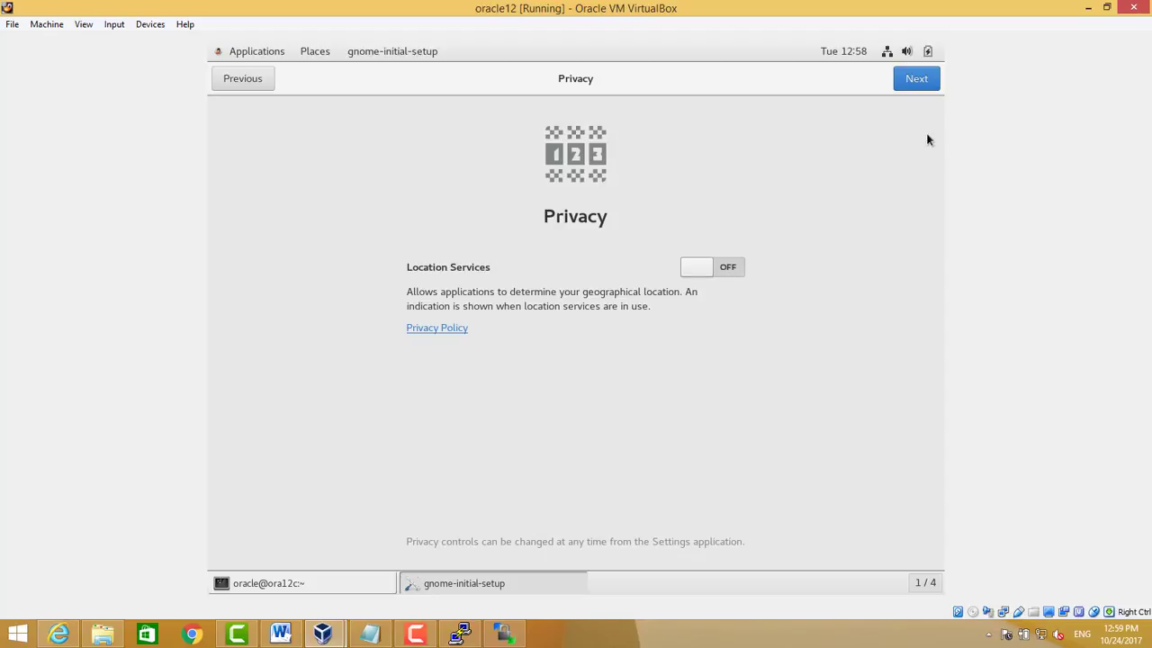
left_click(912, 77)
left_click(914, 81)
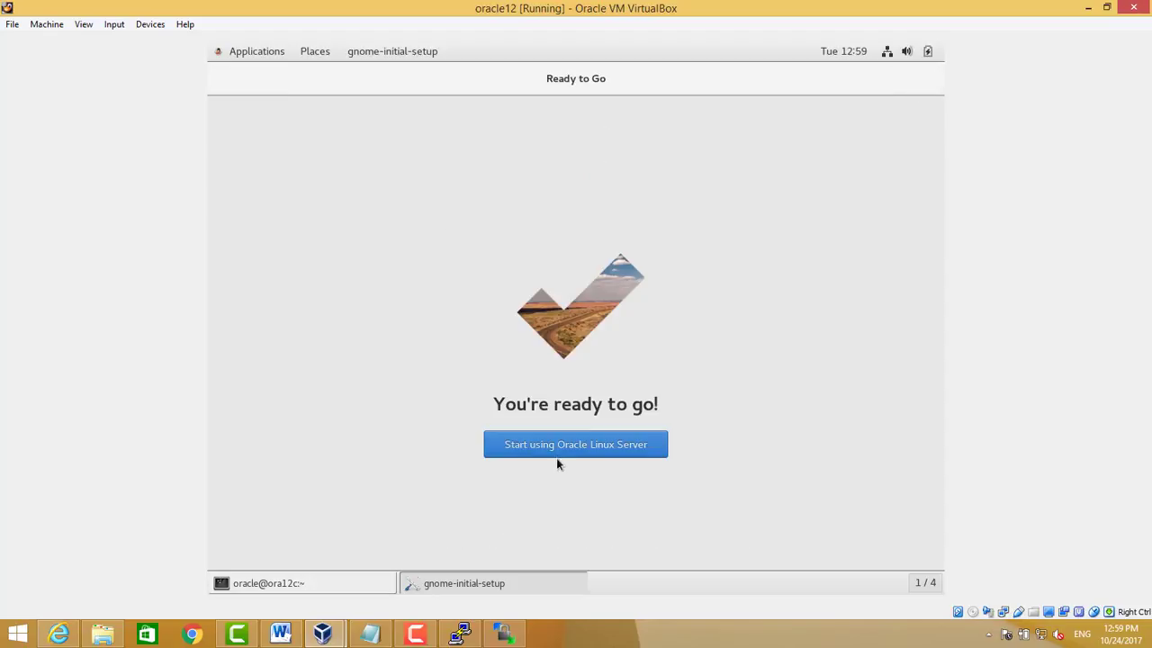
left_click(558, 448)
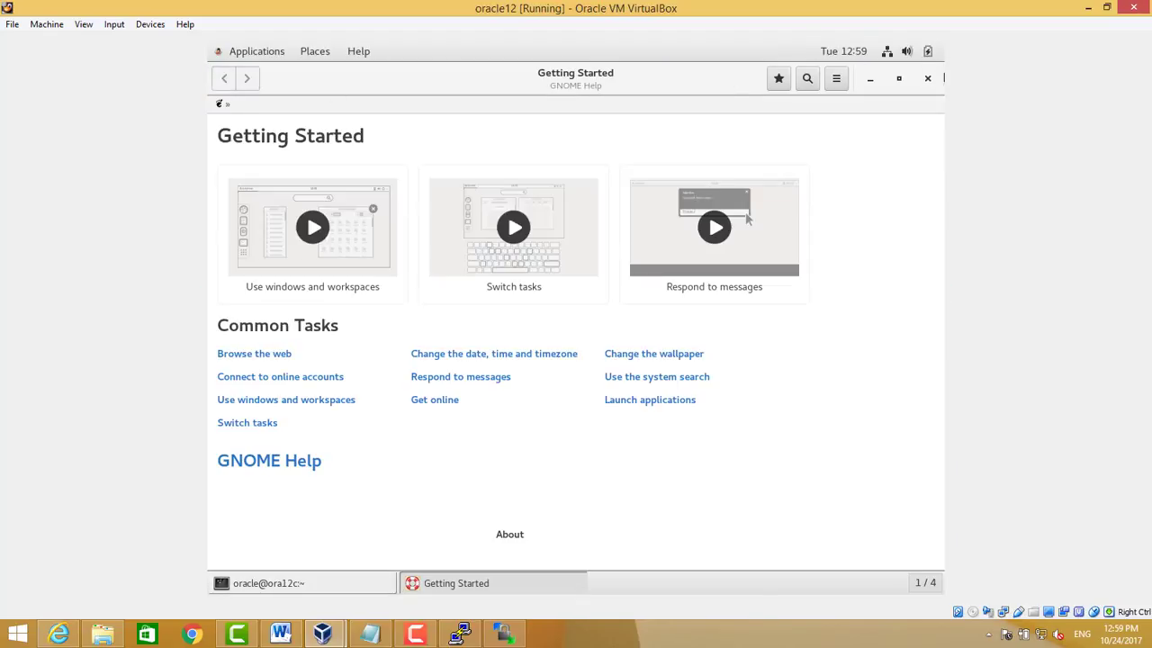
Close GNOME Help and change the guest terminal into /u01/setup/database, listing its files
left_click(928, 80)
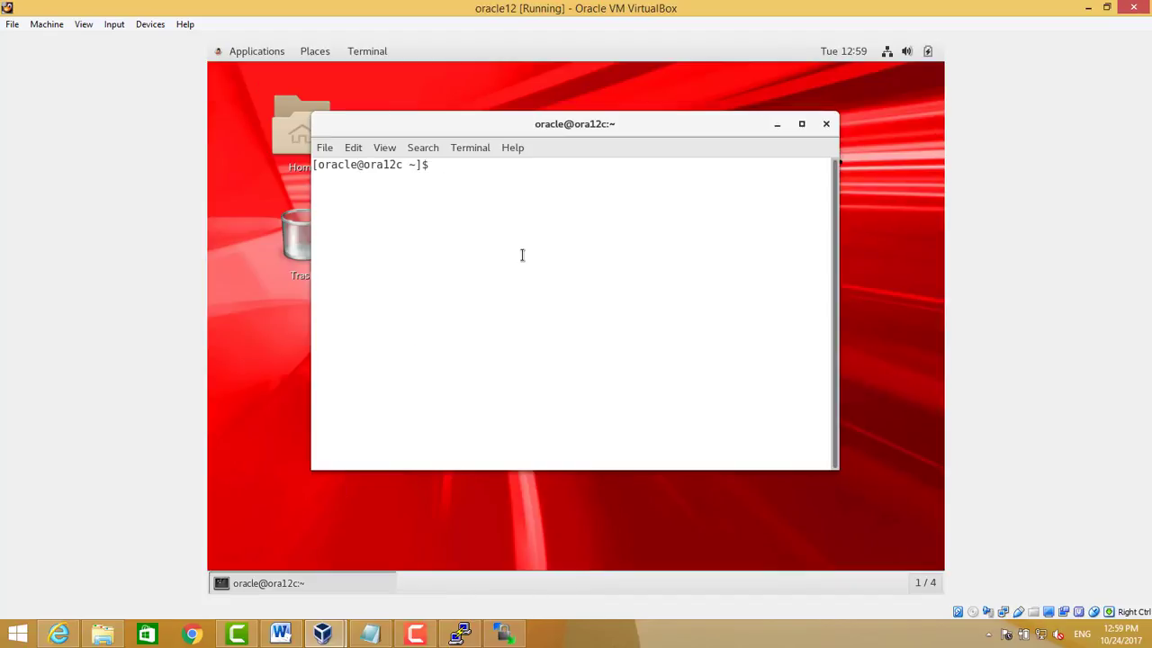
type("cd /u01/set")
key("Tab")
key("Return")
type("cd da")
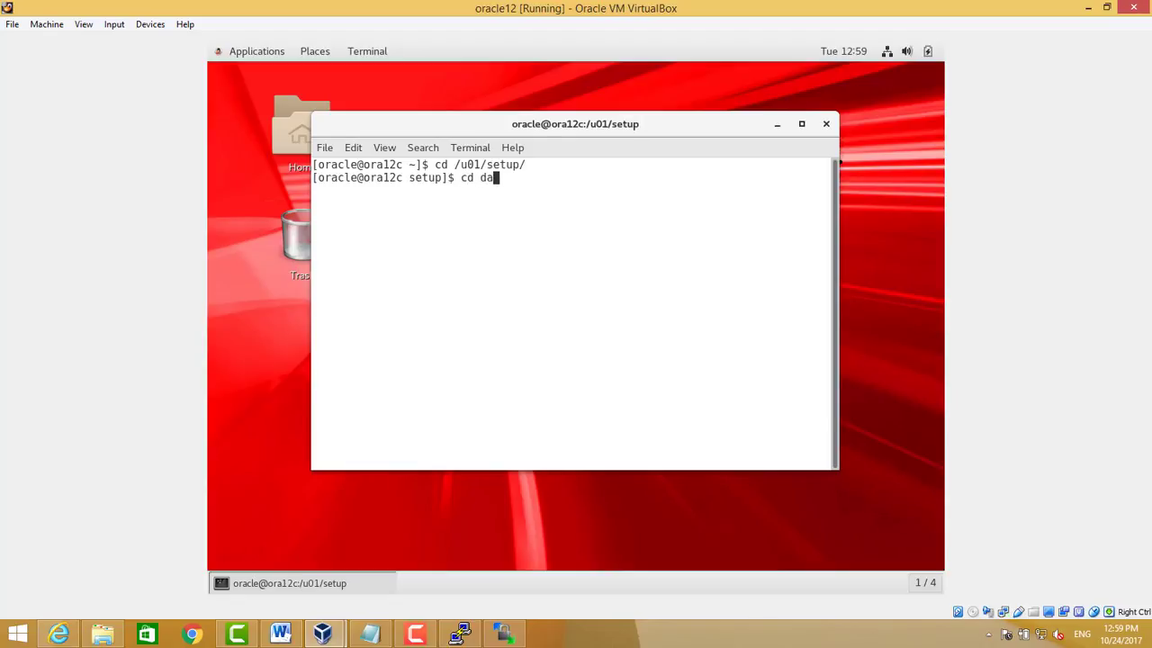
key("Tab")
key("Return")
type("ls")
key("Return")
type("pwd")
key("Return")
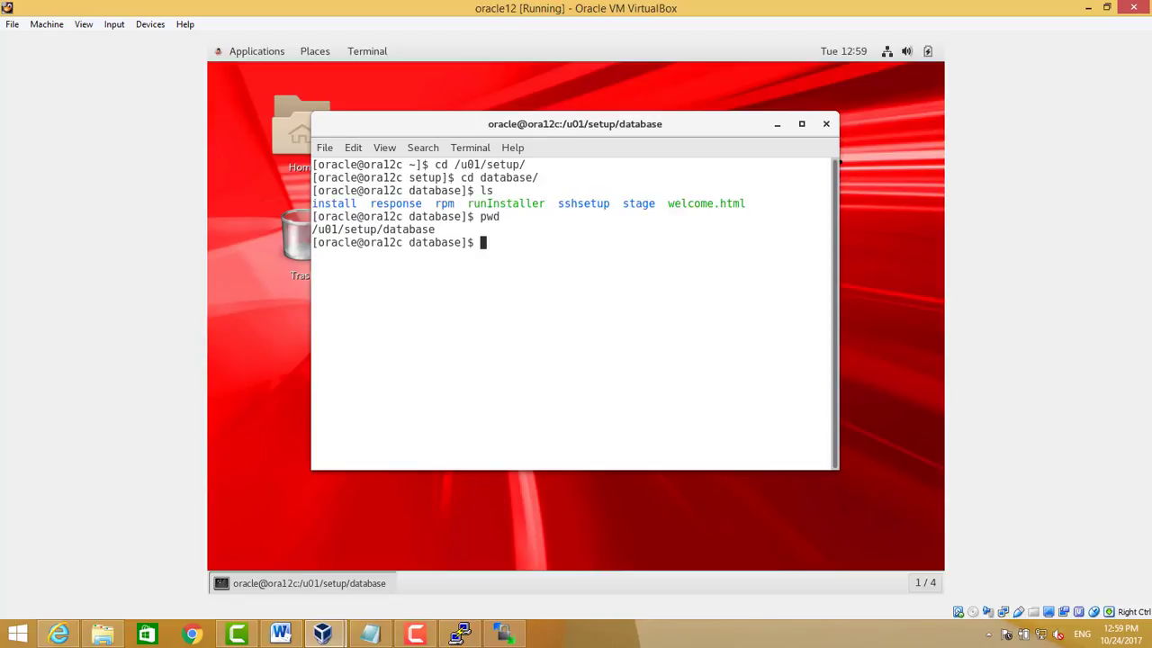
key("Return")
key("Return")
Run ./runInstaller to start the Oracle Database 12c installer
type("./run")
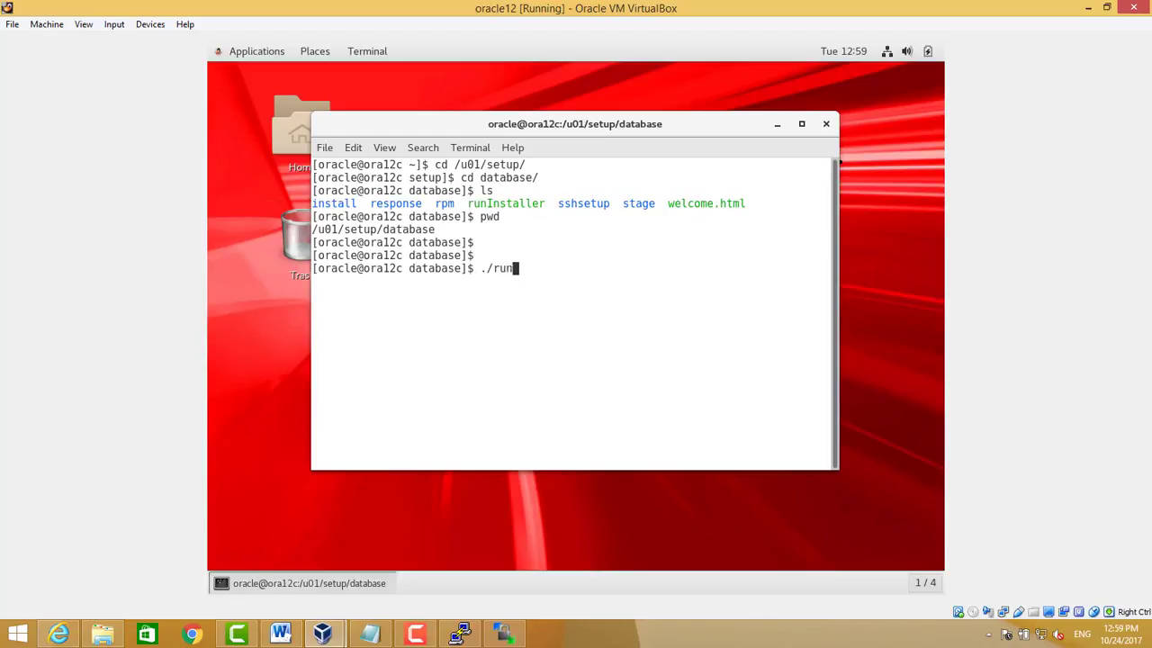
key("Tab")
key("Return")
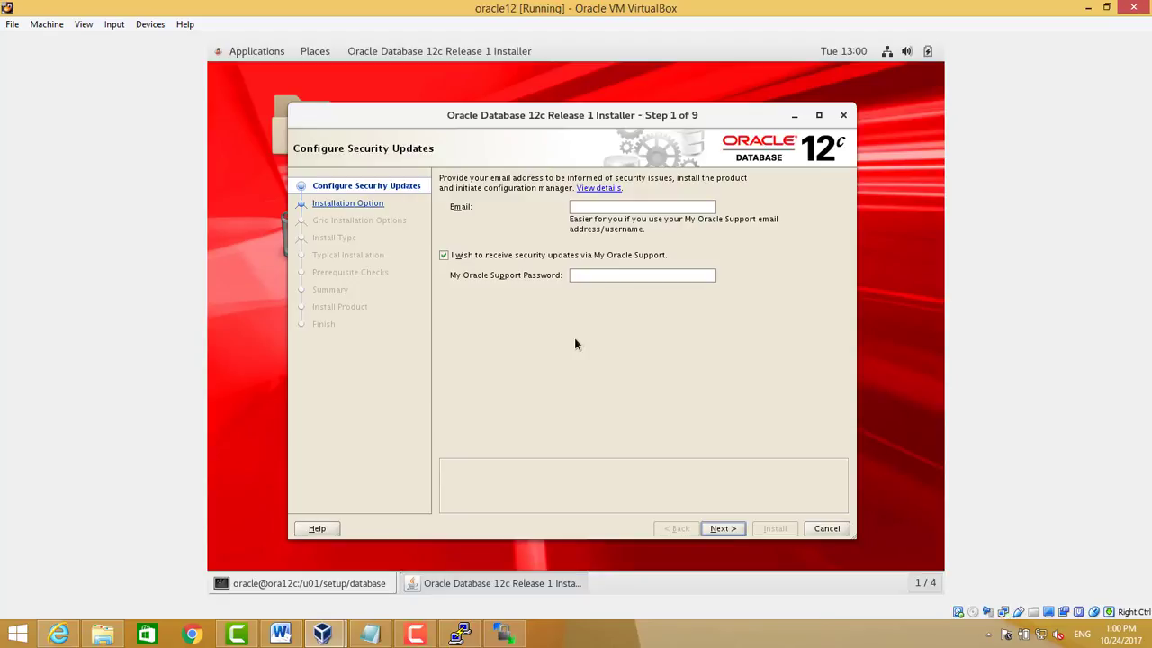
Opt out of My Oracle Support security updates and confirm proceeding without an email
left_click(466, 257)
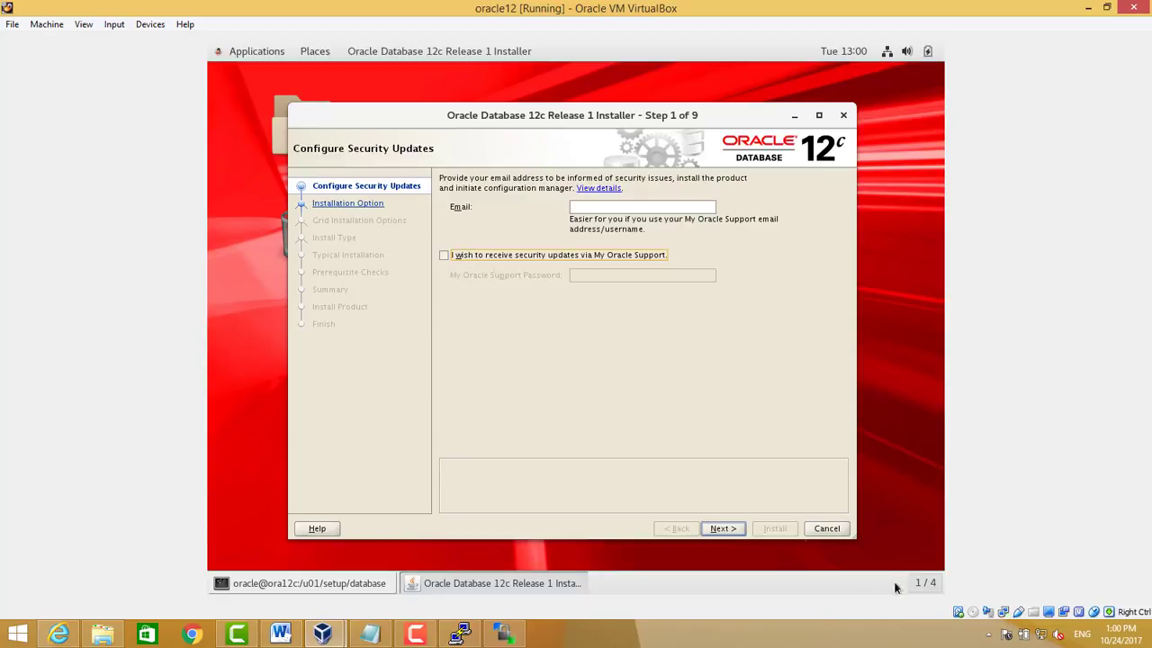
left_click(711, 532)
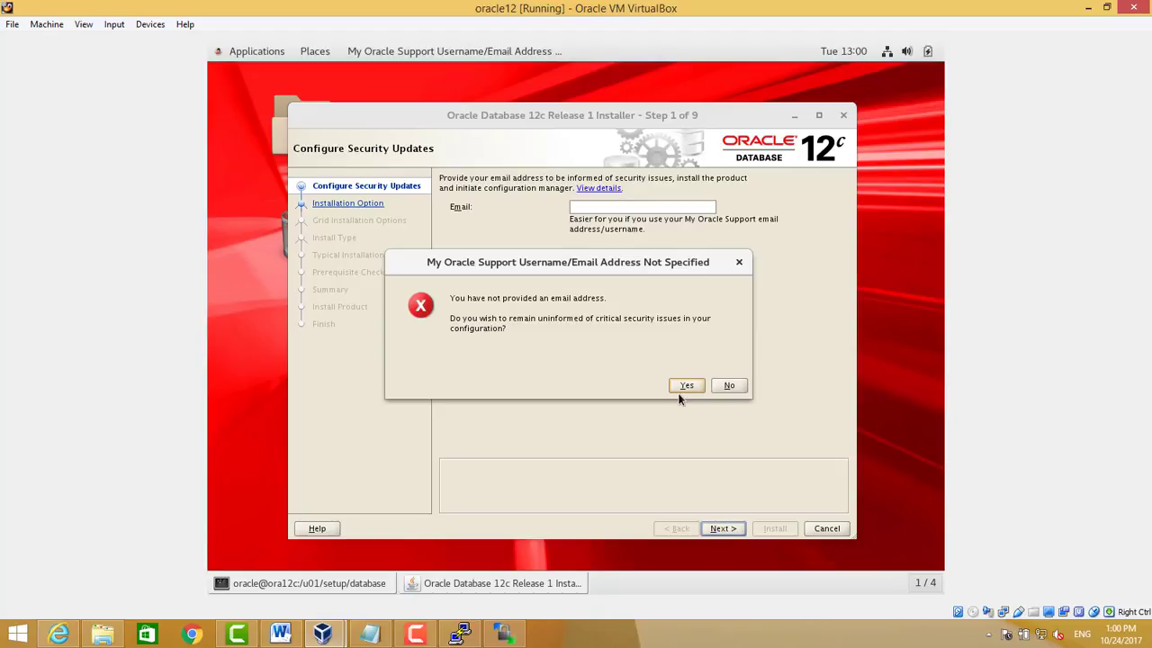
left_click(684, 387)
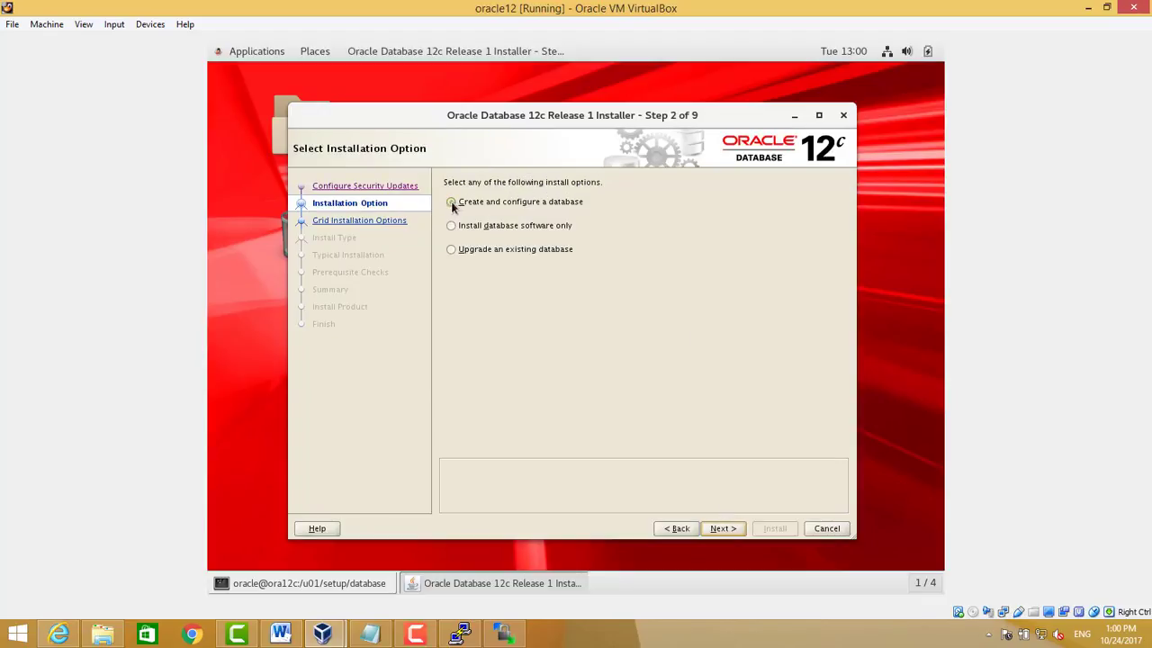
Choose Create and configure a database, Server class, and a single instance installation
left_click(452, 203)
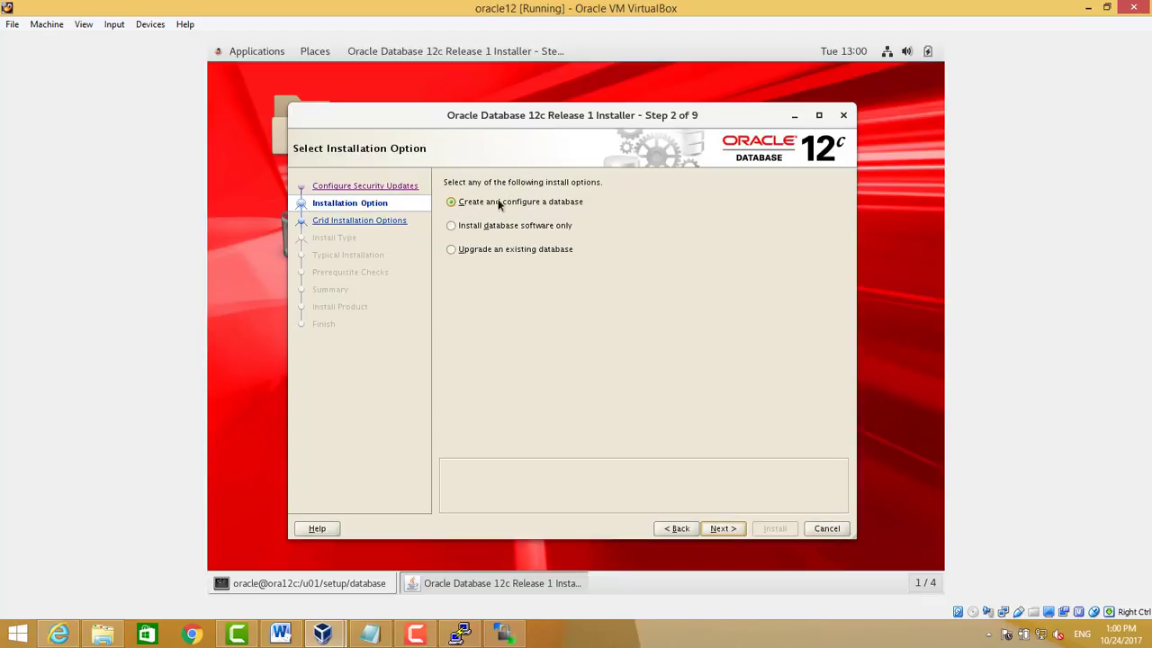
left_click(717, 531)
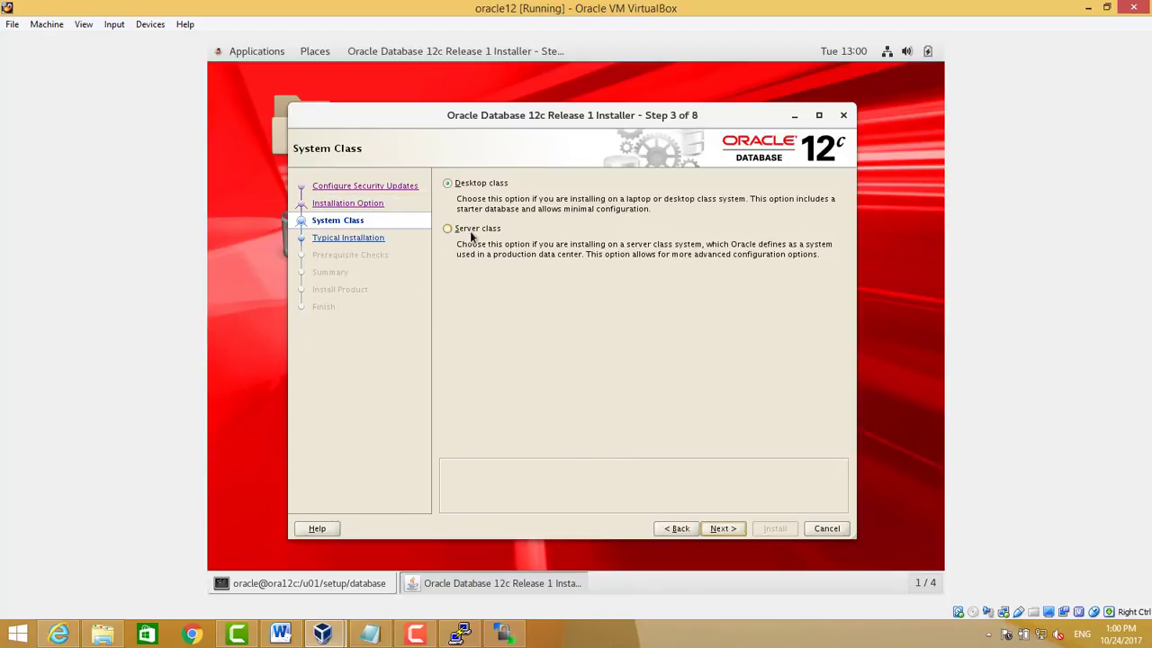
left_click(468, 232)
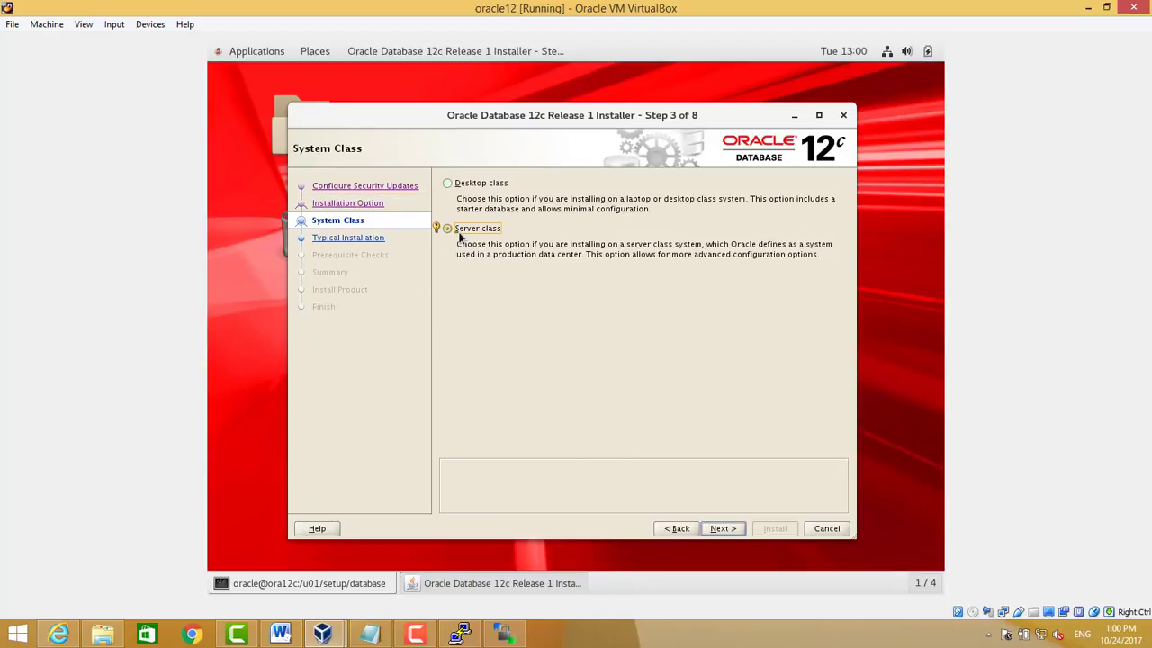
left_click(727, 530)
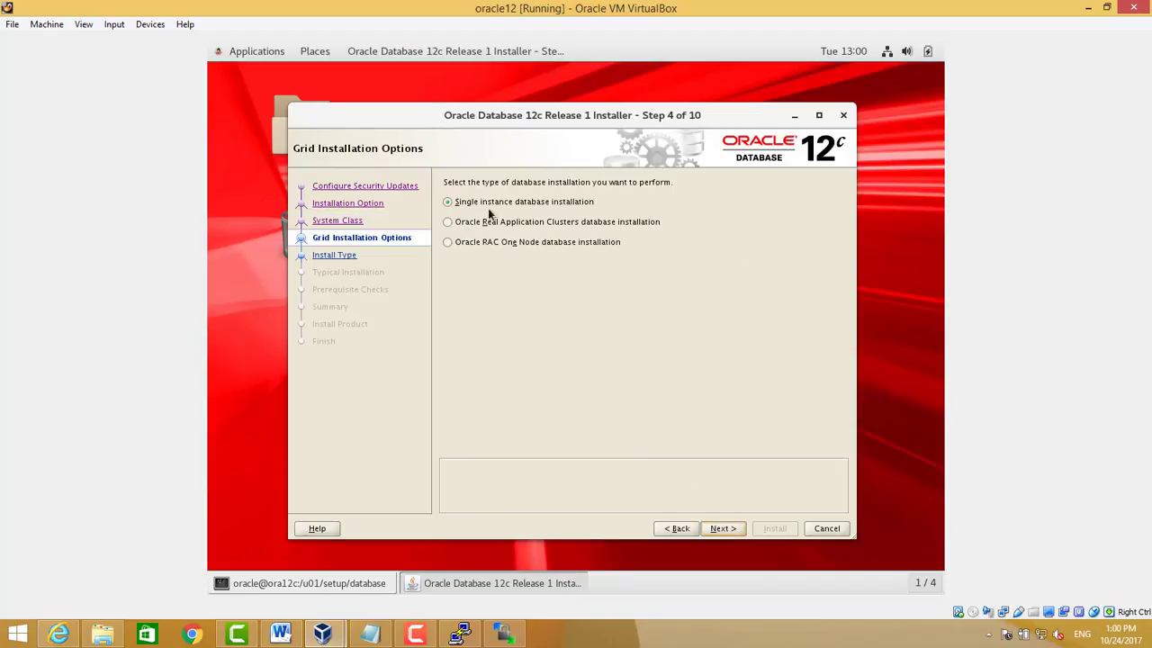
left_click(460, 221)
left_click(449, 240)
left_click(450, 204)
left_click(725, 529)
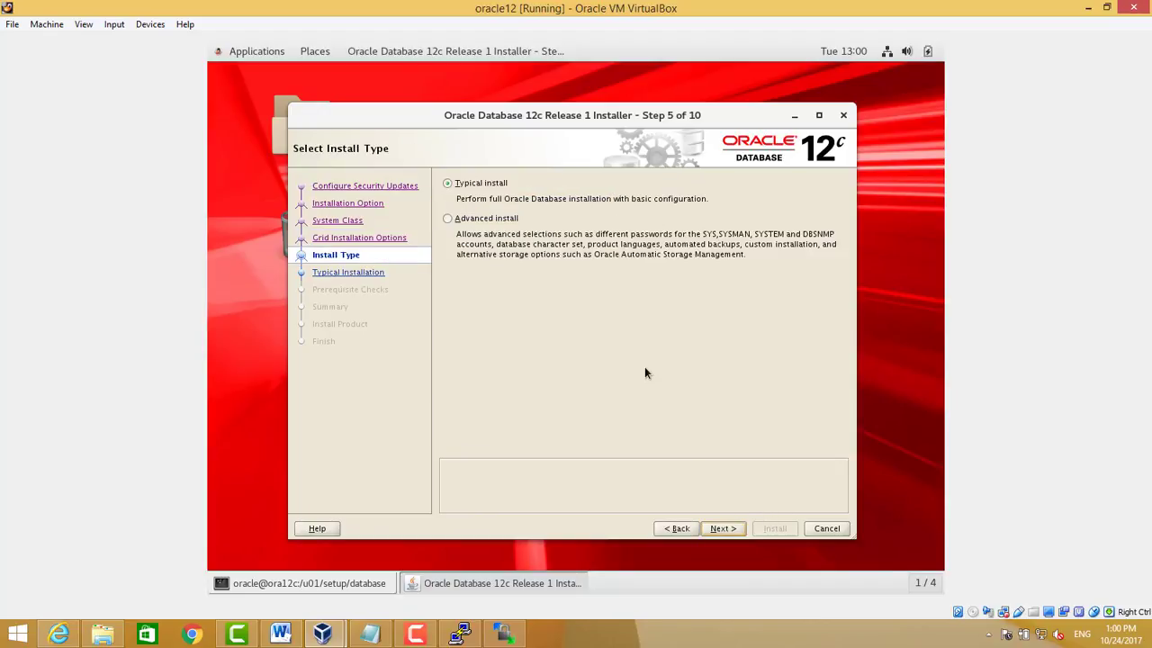
Choose Advanced install, keeping English, Enterprise Edition, default paths and the /u01/app/oraInventory inventory
left_click(456, 220)
left_click(723, 528)
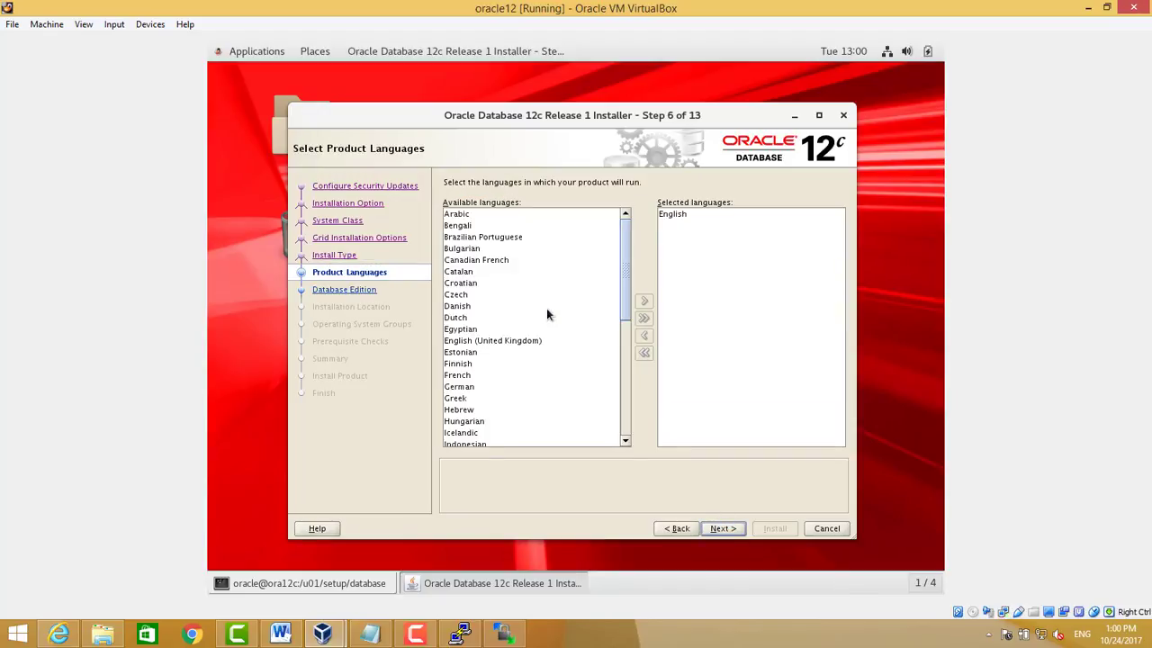
left_click(730, 529)
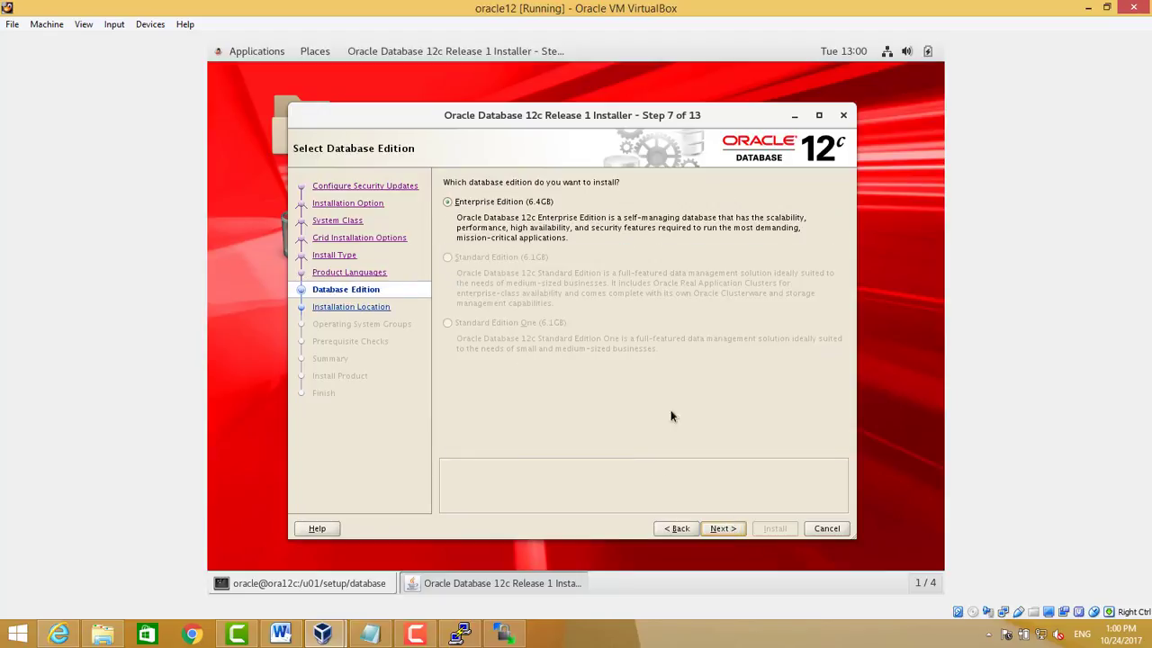
left_click(723, 530)
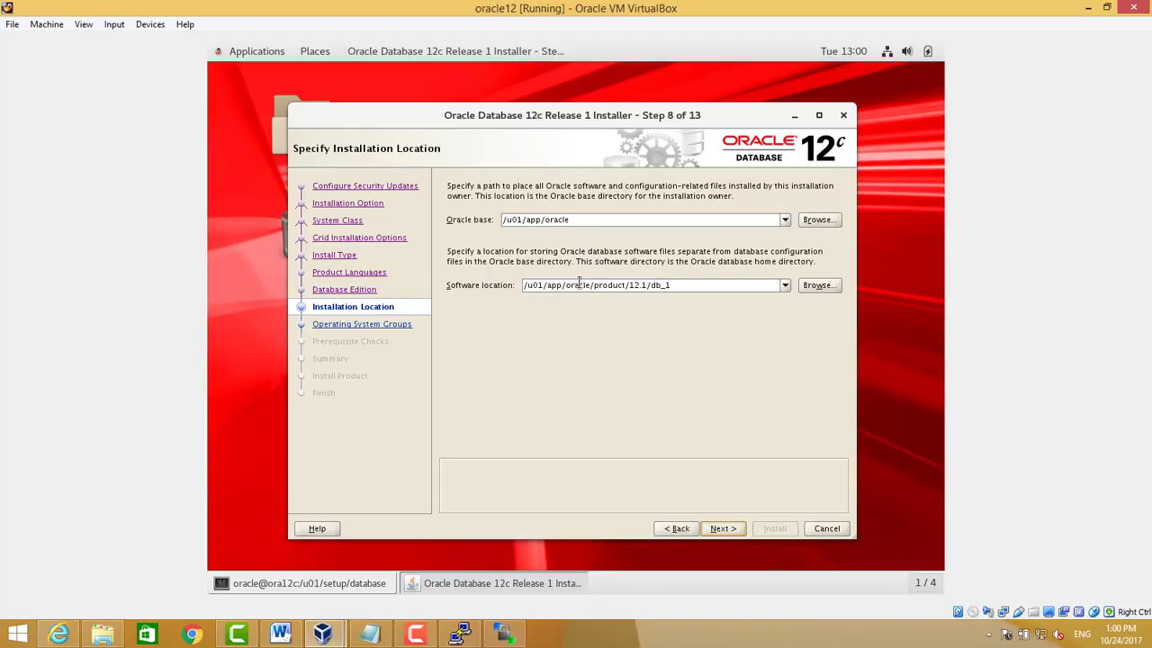
left_click(727, 529)
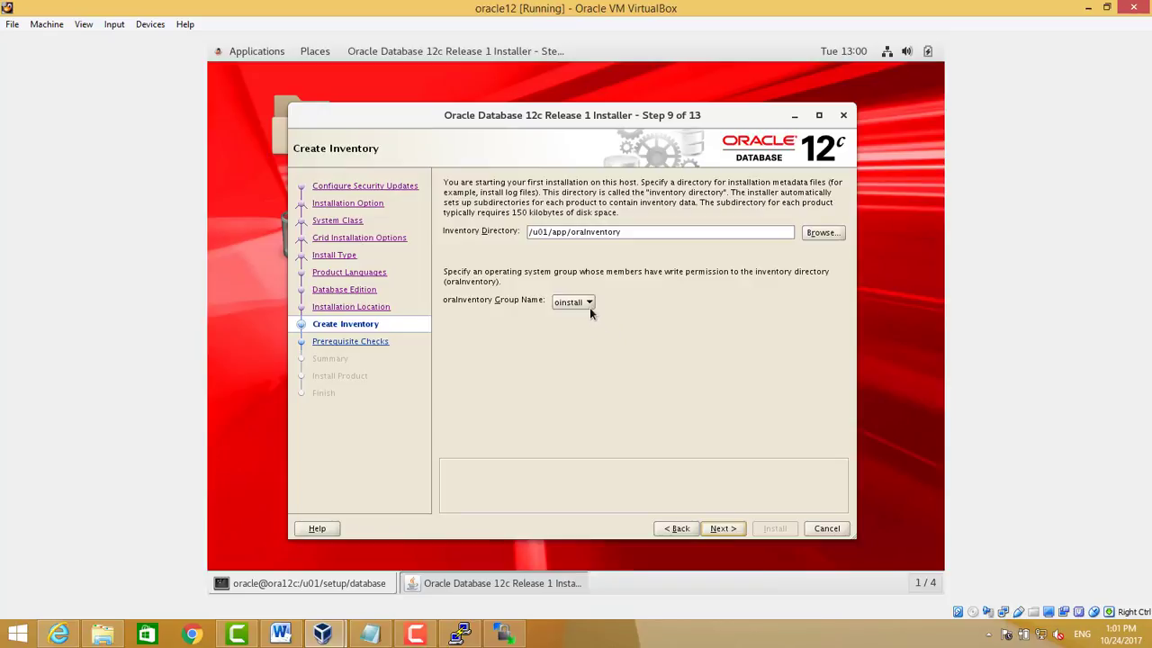
left_click(723, 531)
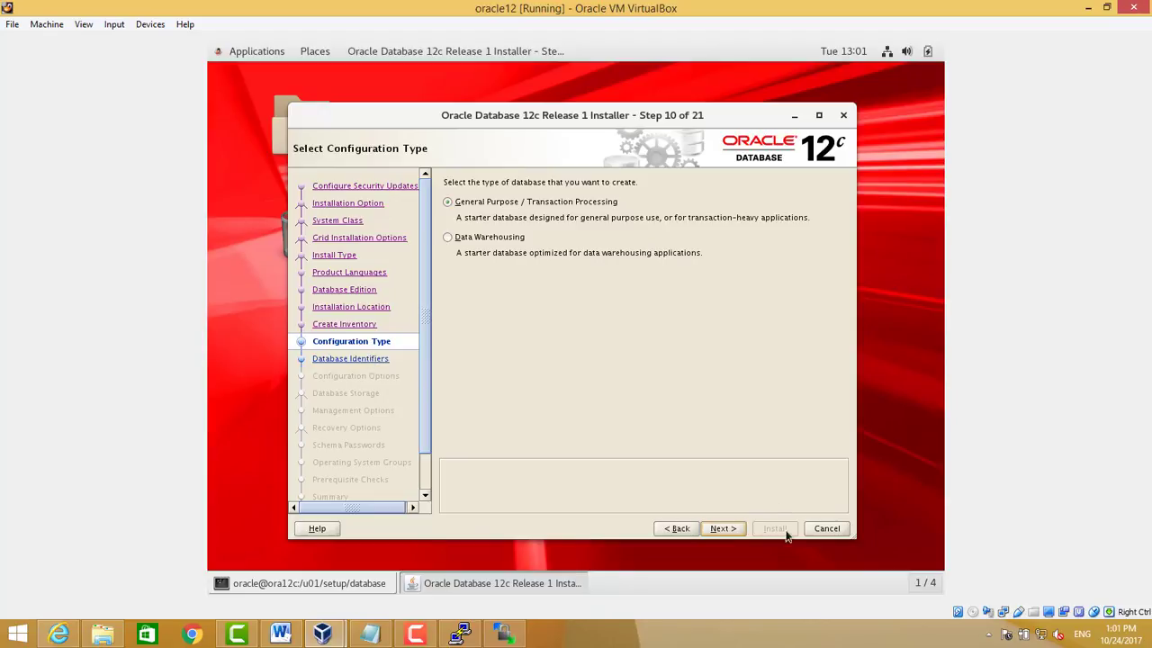
Keep General Purpose and rename the pluggable database to pdbtest
left_click(722, 529)
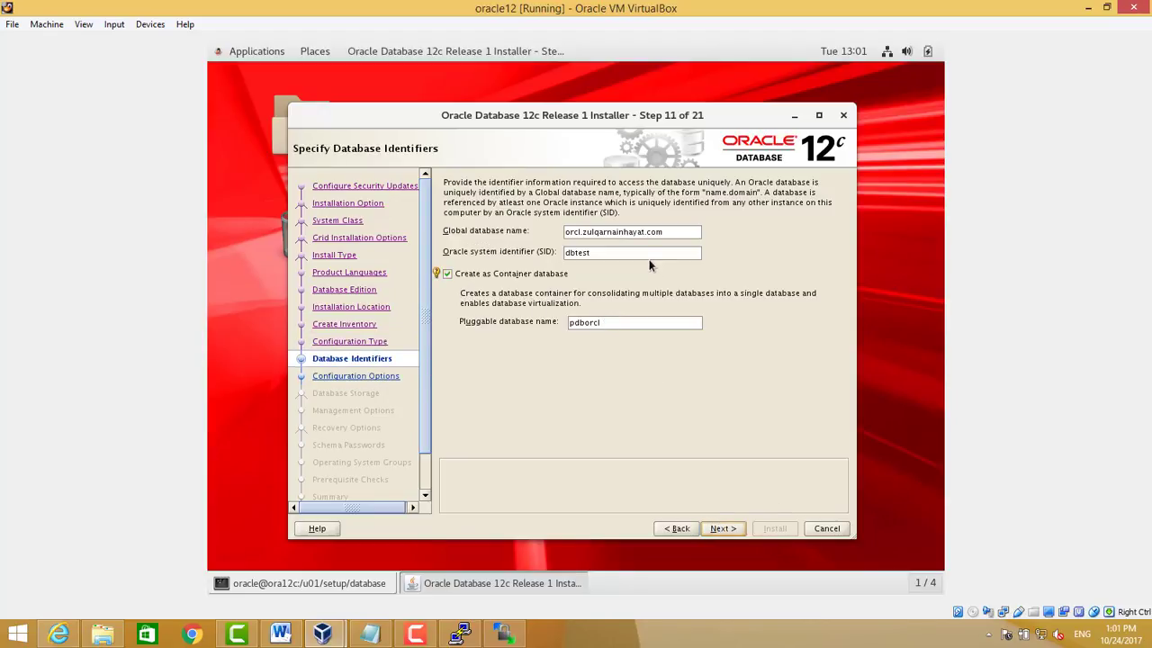
left_click(590, 322)
key("BackSpace")
type("test")
Replace orcl. with dbtest. in the global database name, keeping the domain, and continue
left_click_drag(580, 232, 562, 230)
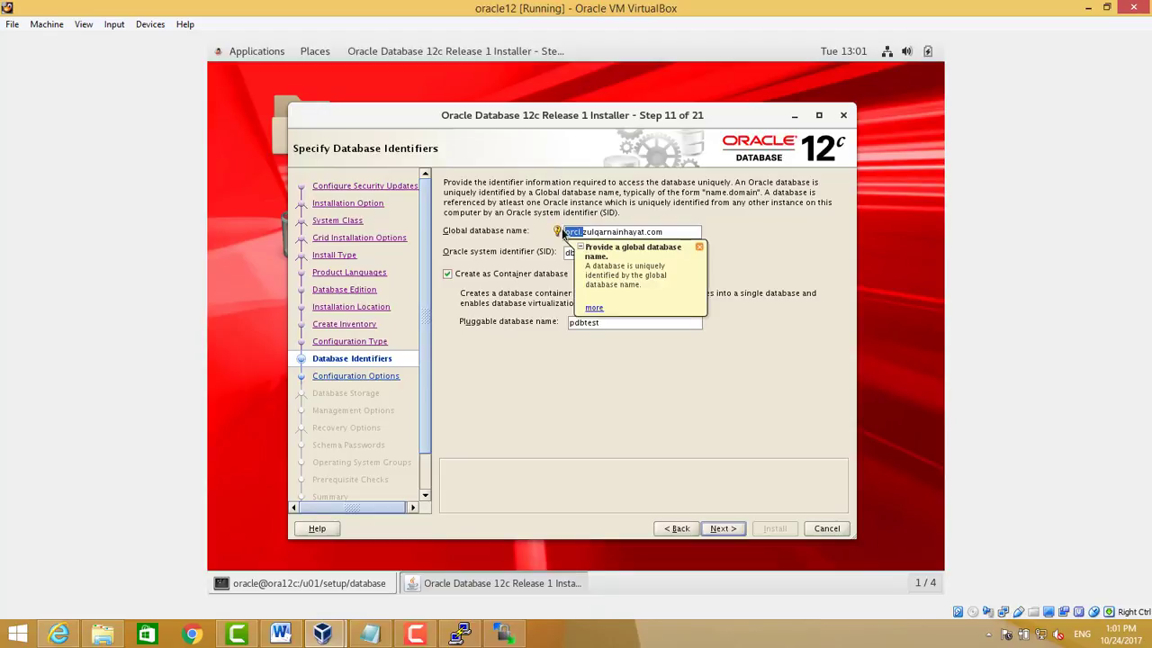
key("Left")
key("Delete")
key("Delete")
key("Delete")
key("Delete")
key("Delete")
key("Delete")
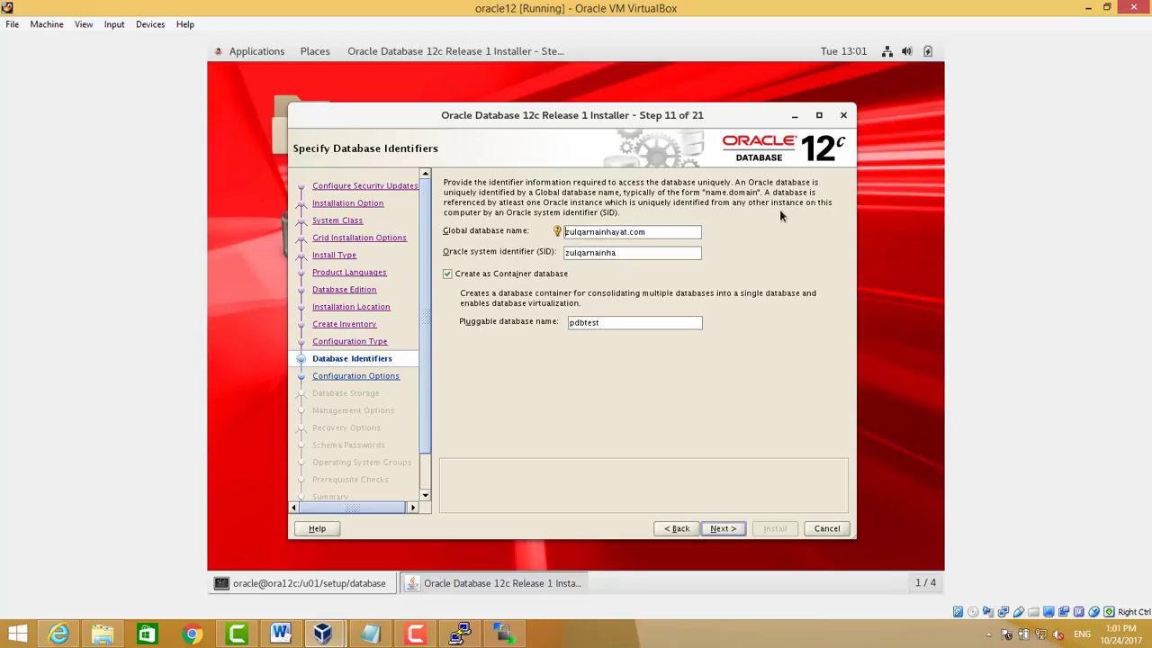
type("dbtest.")
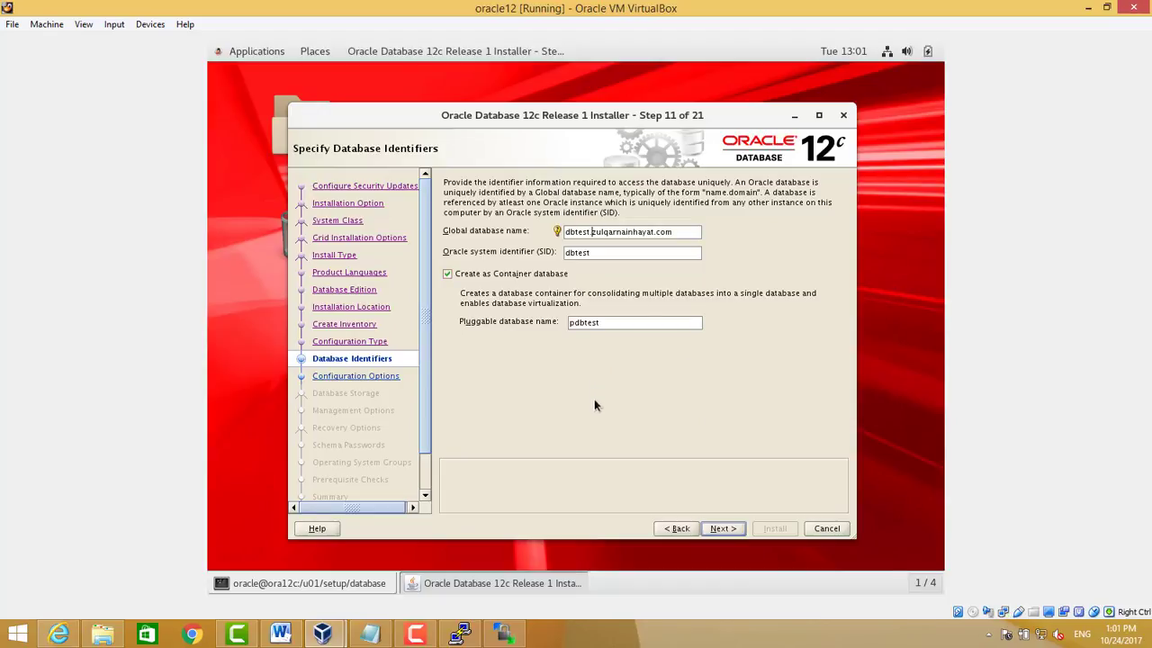
left_click(725, 530)
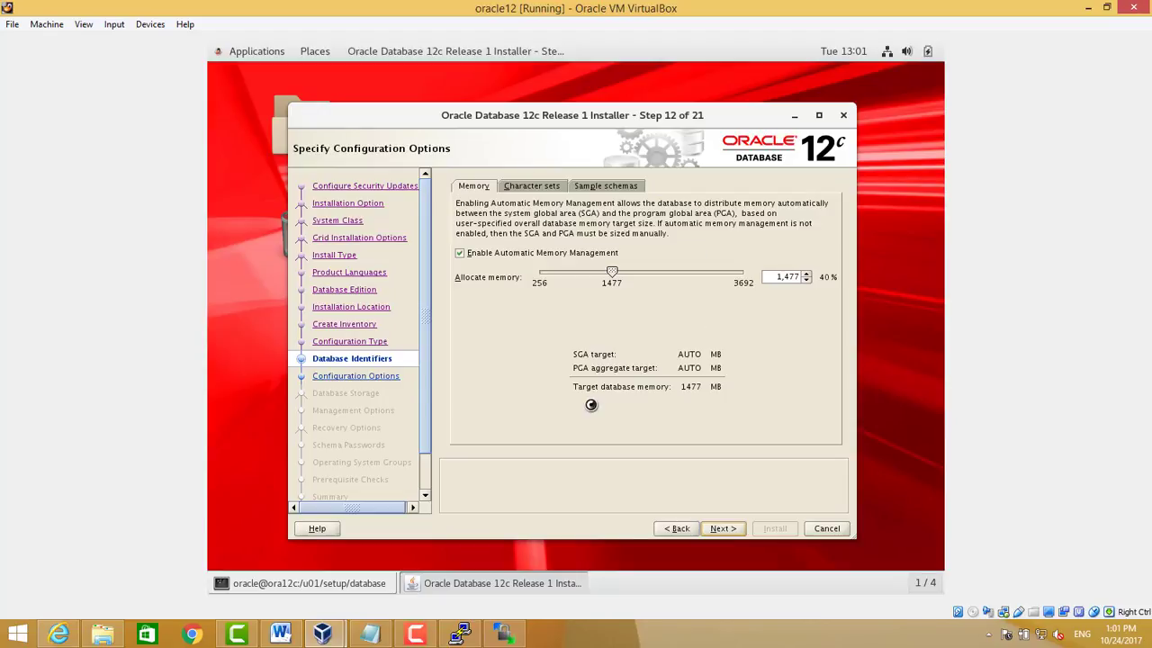
Switch the database character set to Unicode AL32UTF8
left_click(545, 185)
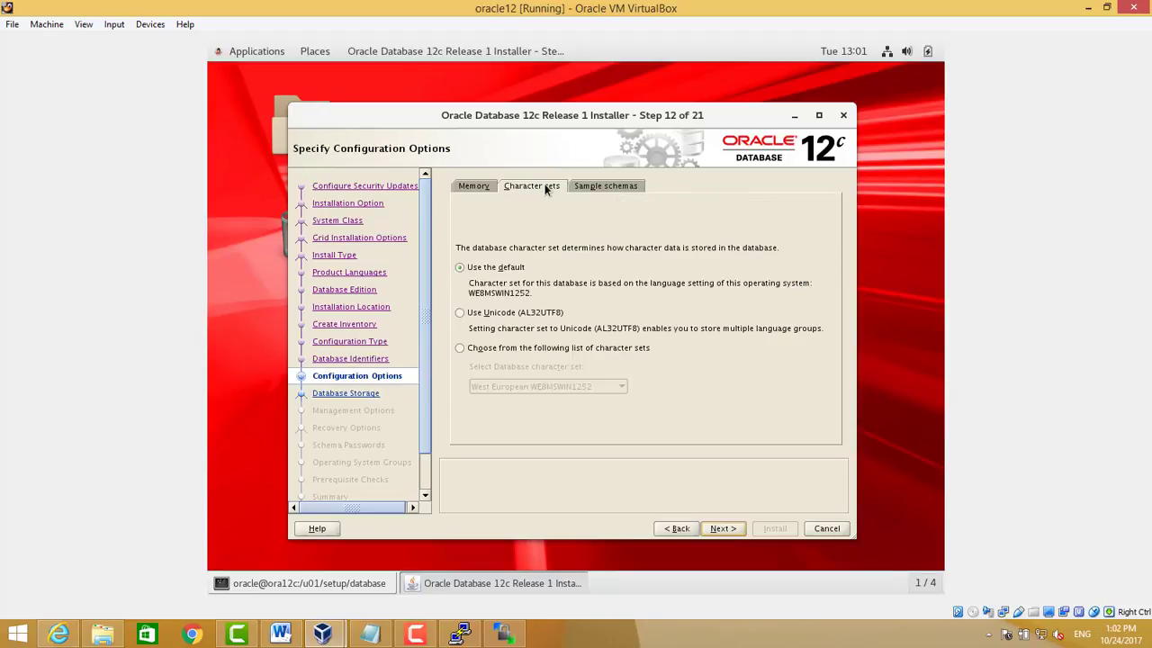
left_click(477, 317)
left_click(481, 190)
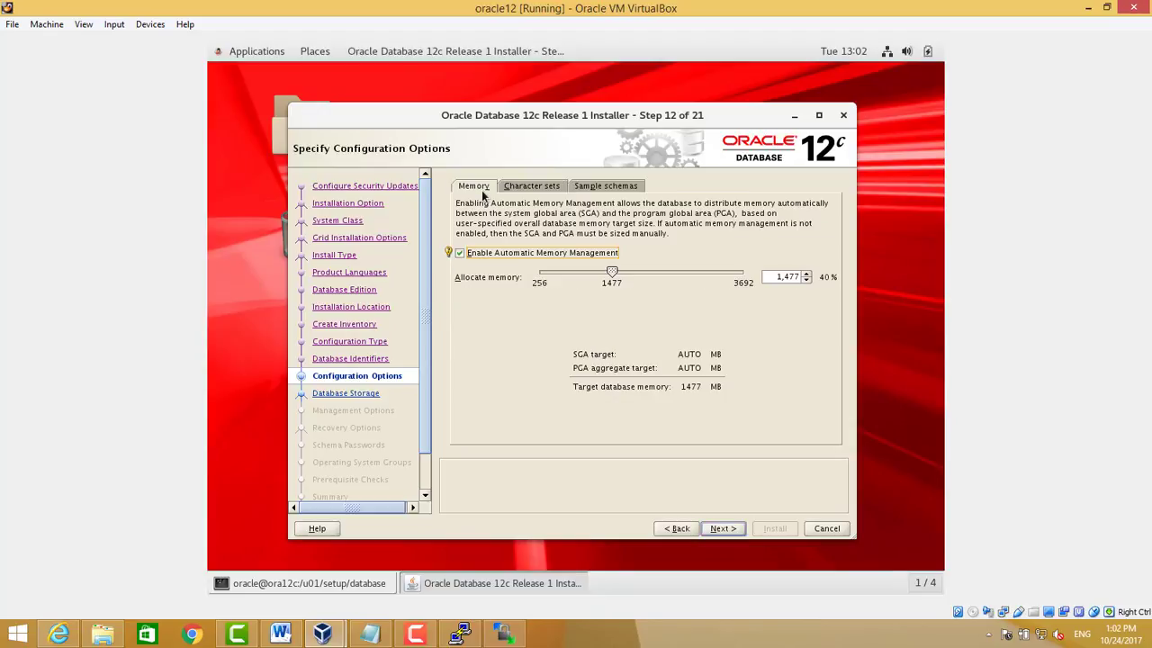
right_click(461, 634)
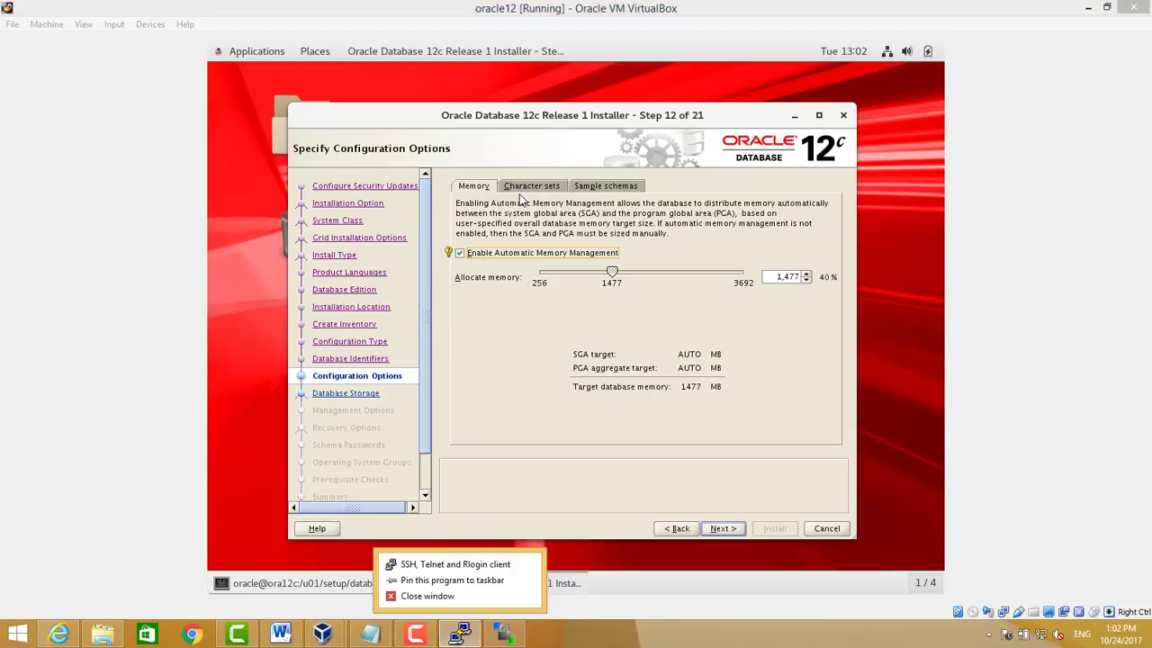
left_click(522, 199)
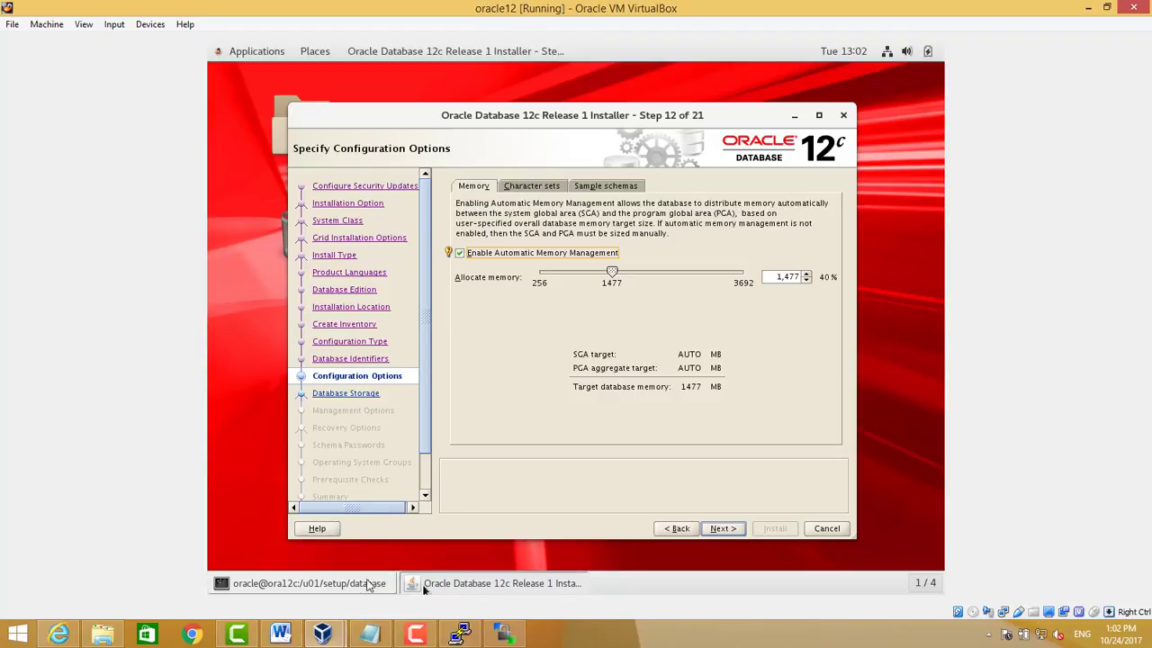
left_click(403, 642)
left_click(1118, 577)
Enable automatic memory management at 1477 MB, review character sets and sample schemas, and continue
key("space")
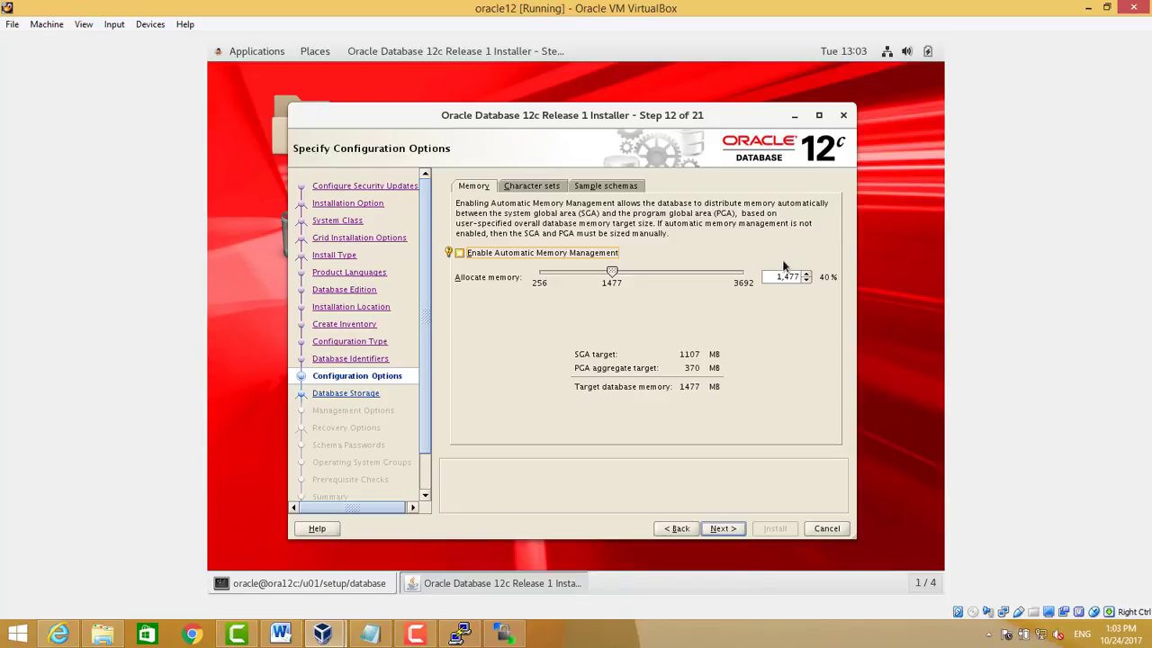
left_click(511, 254)
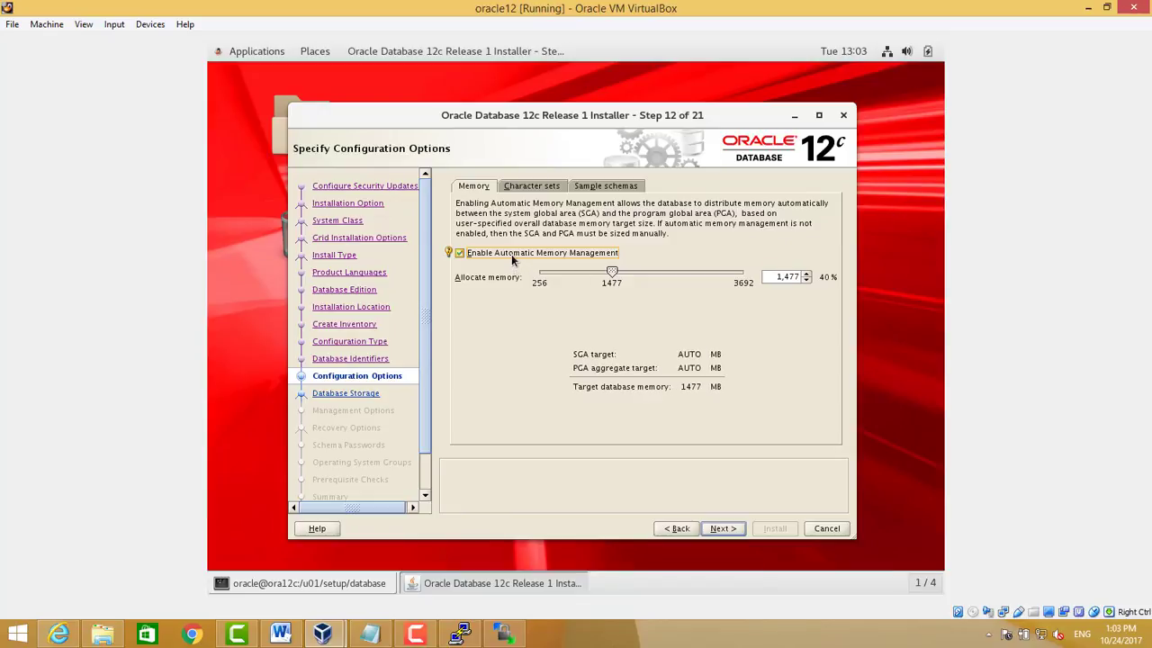
left_click(792, 276)
left_click(547, 185)
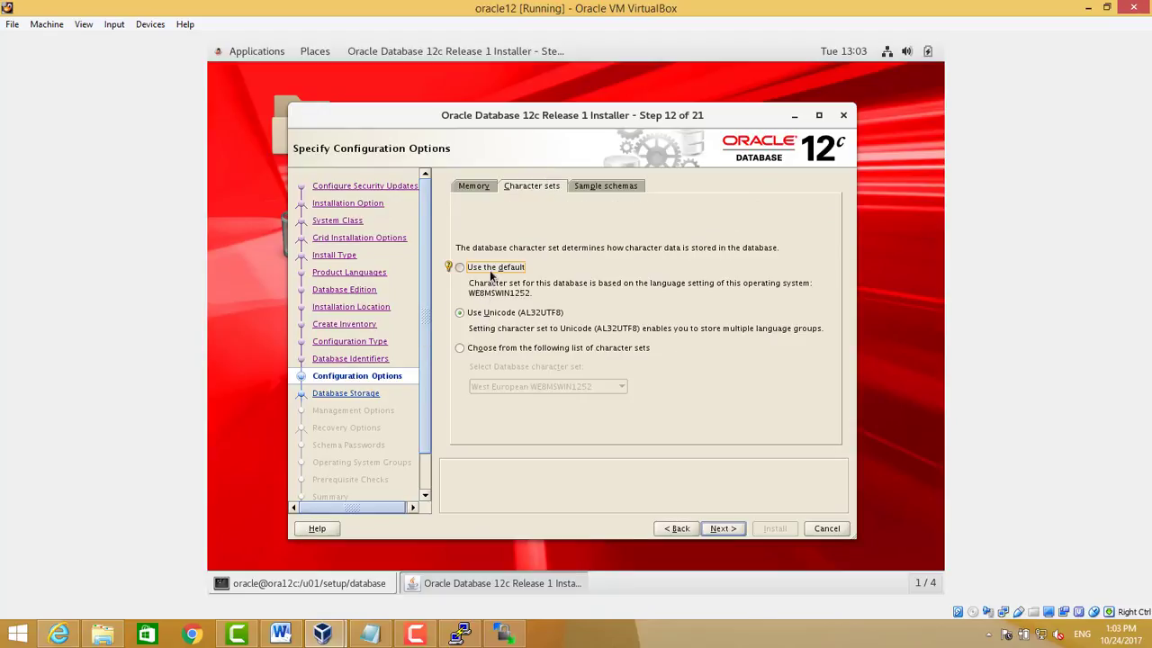
left_click(610, 187)
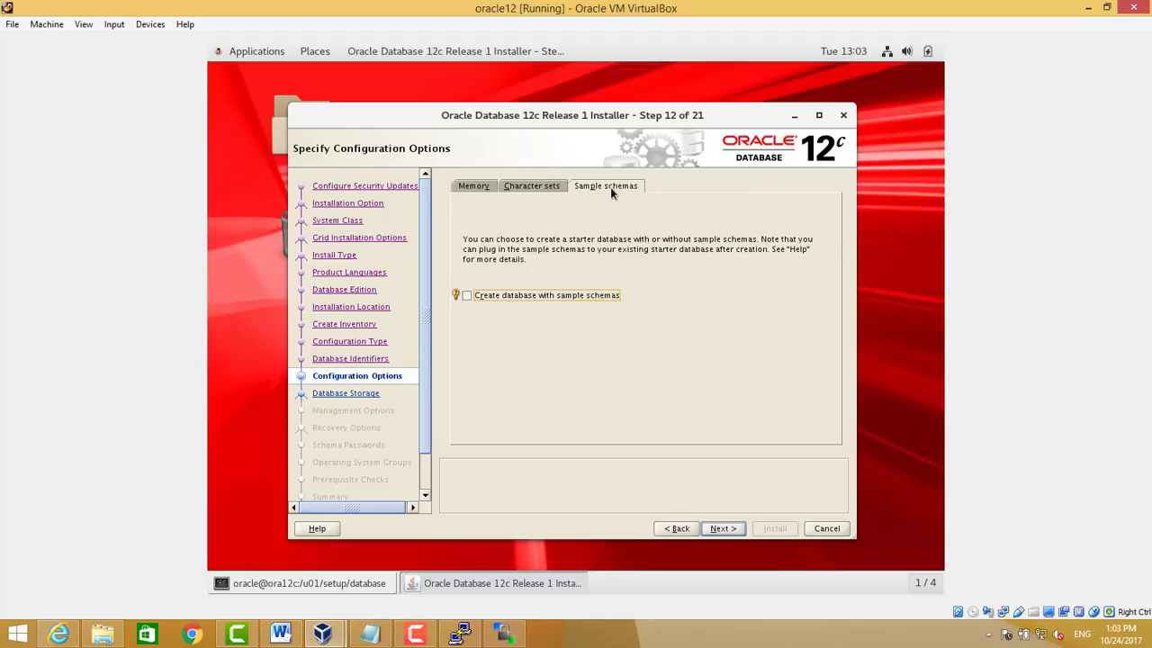
left_click(723, 528)
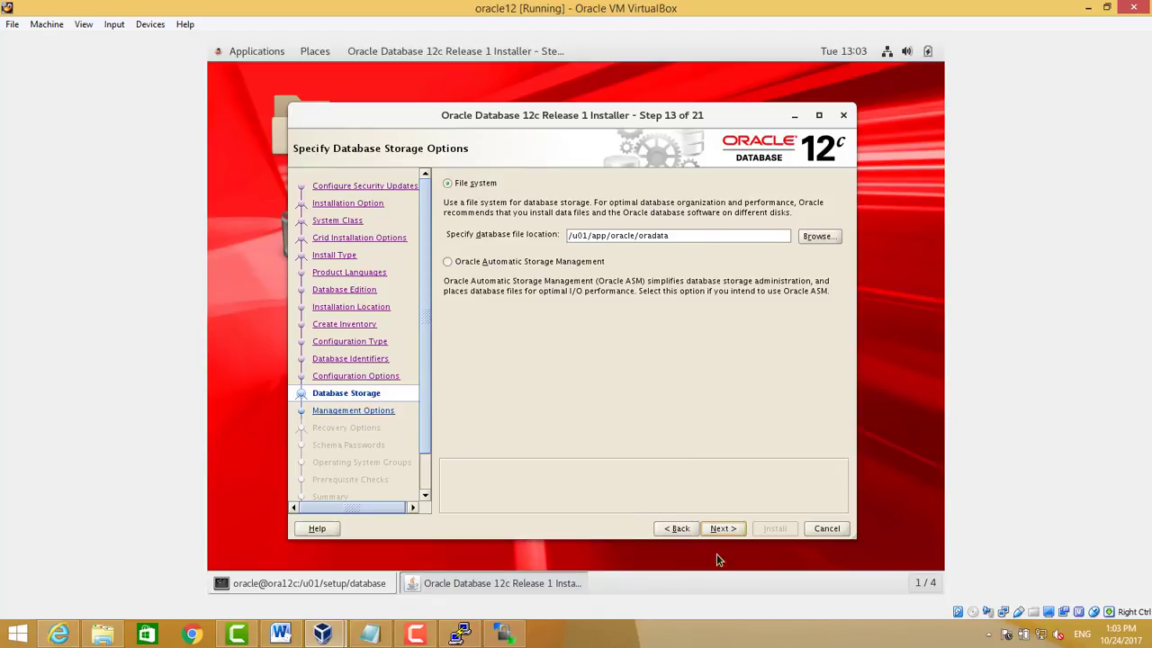
Keep file-system storage, skip Cloud Control registration, and enable recovery in the default area
left_click(725, 529)
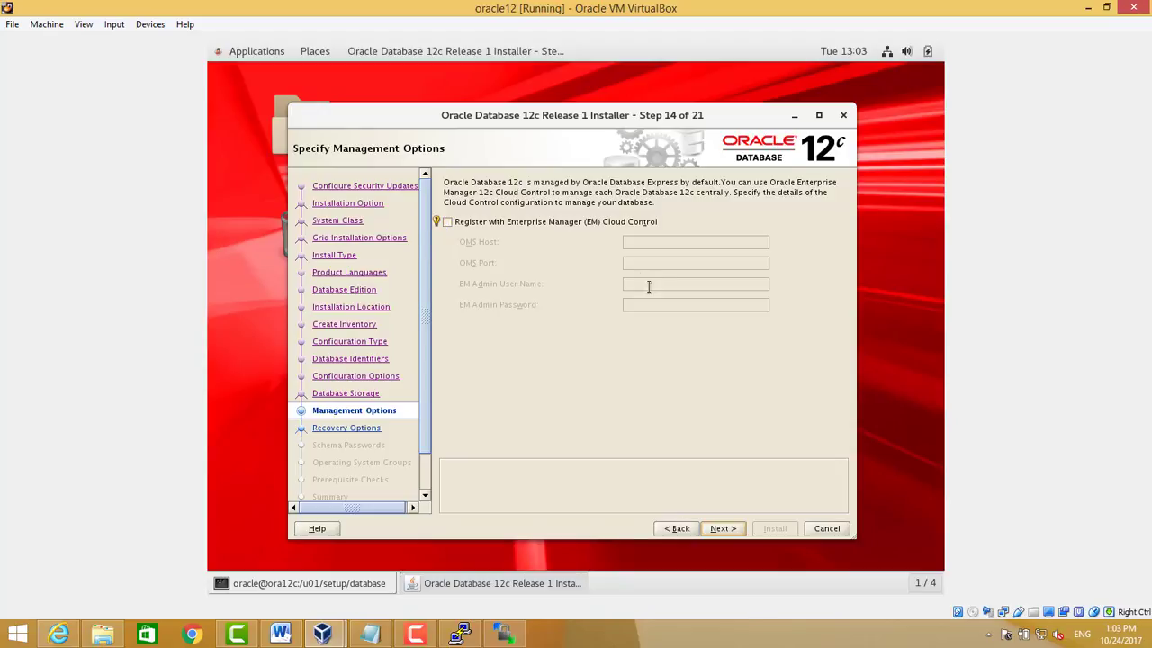
left_click(722, 531)
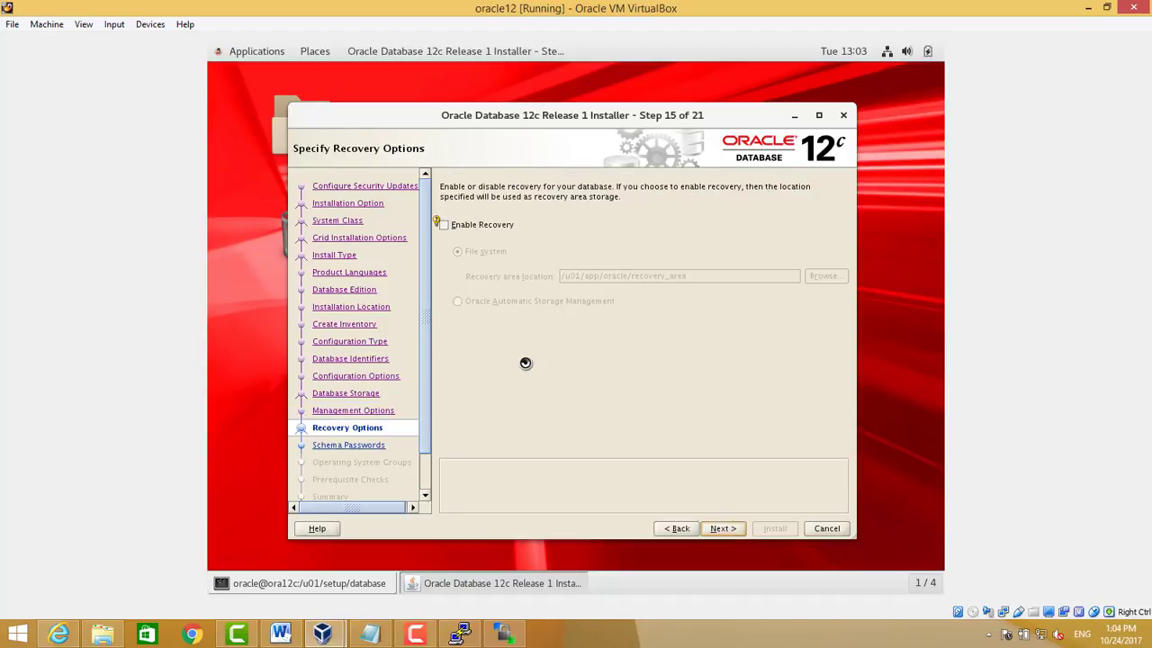
left_click(477, 224)
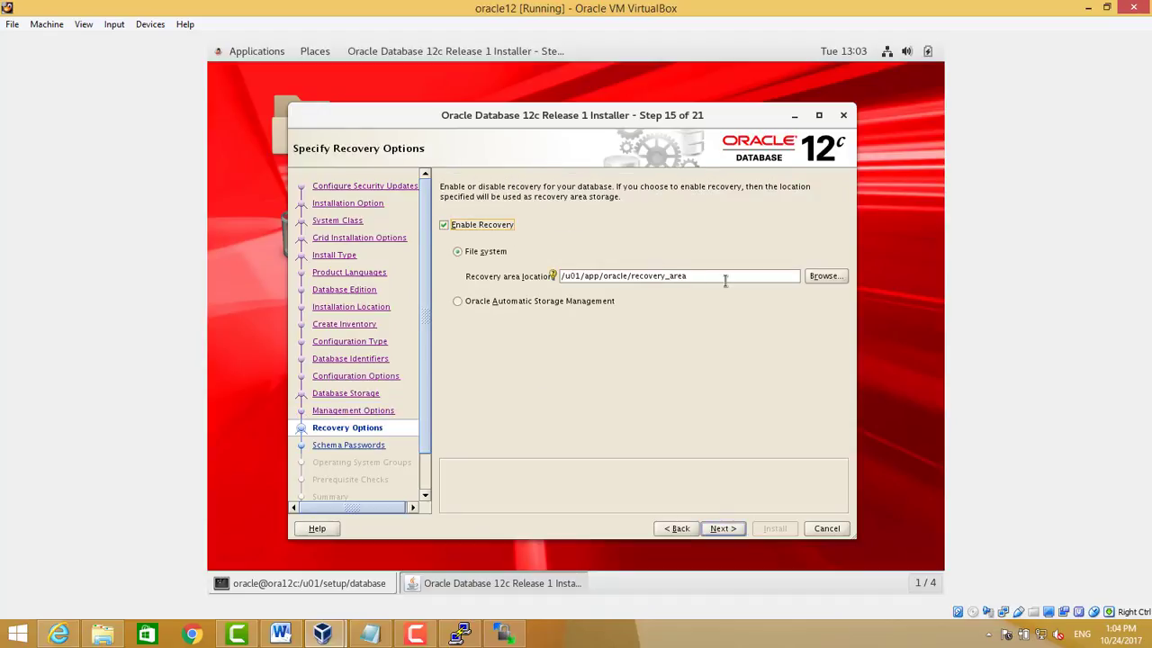
left_click(725, 281)
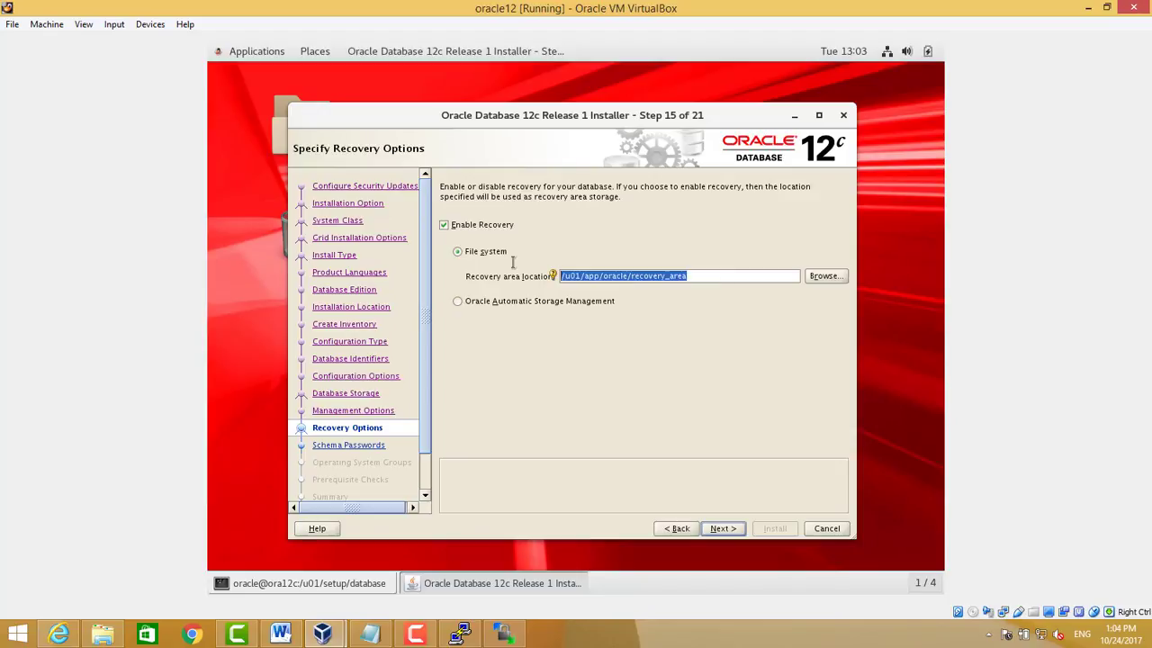
left_click(713, 531)
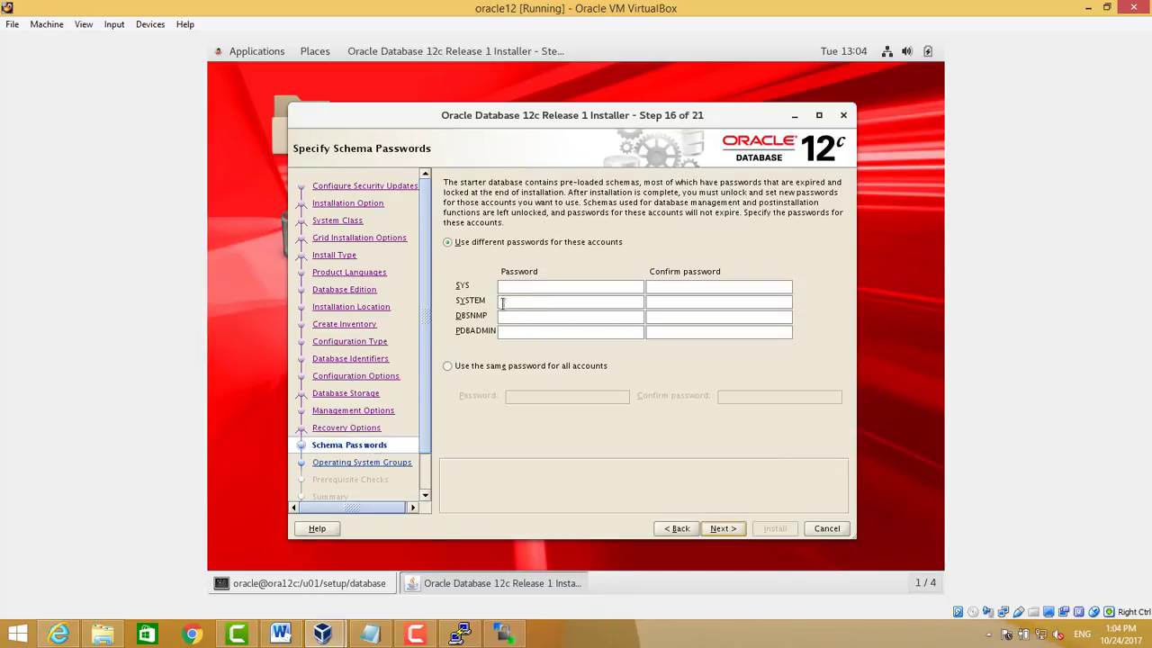
Set one shared password for all schema accounts and accept the password warning
left_click(520, 368)
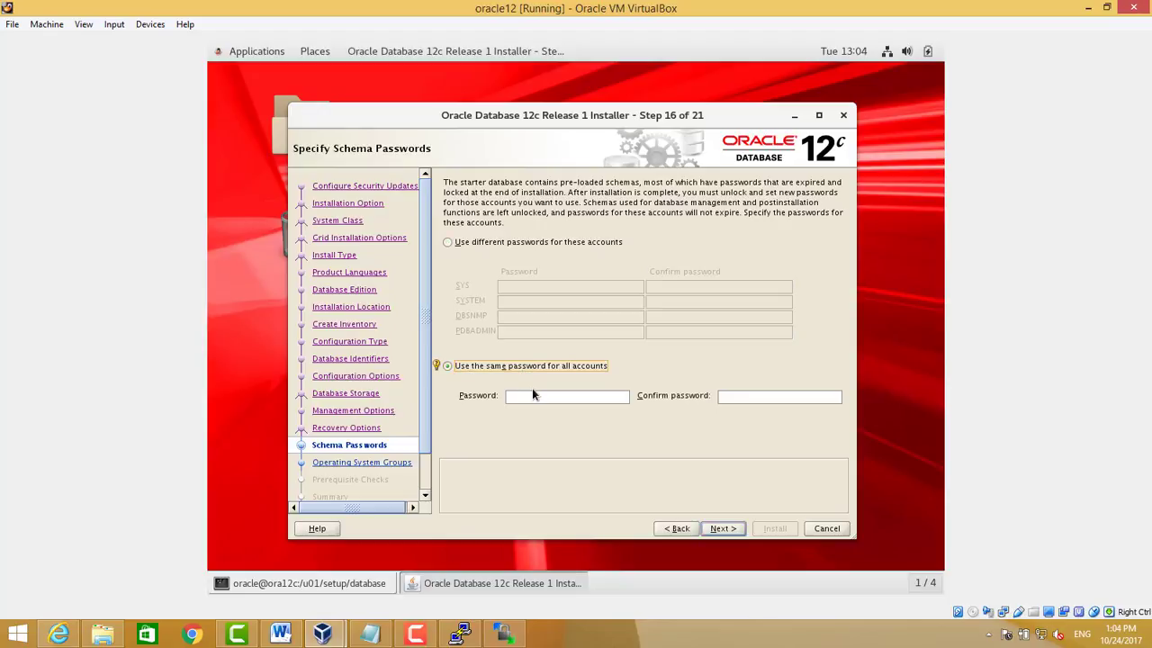
left_click(531, 396)
type("ora")
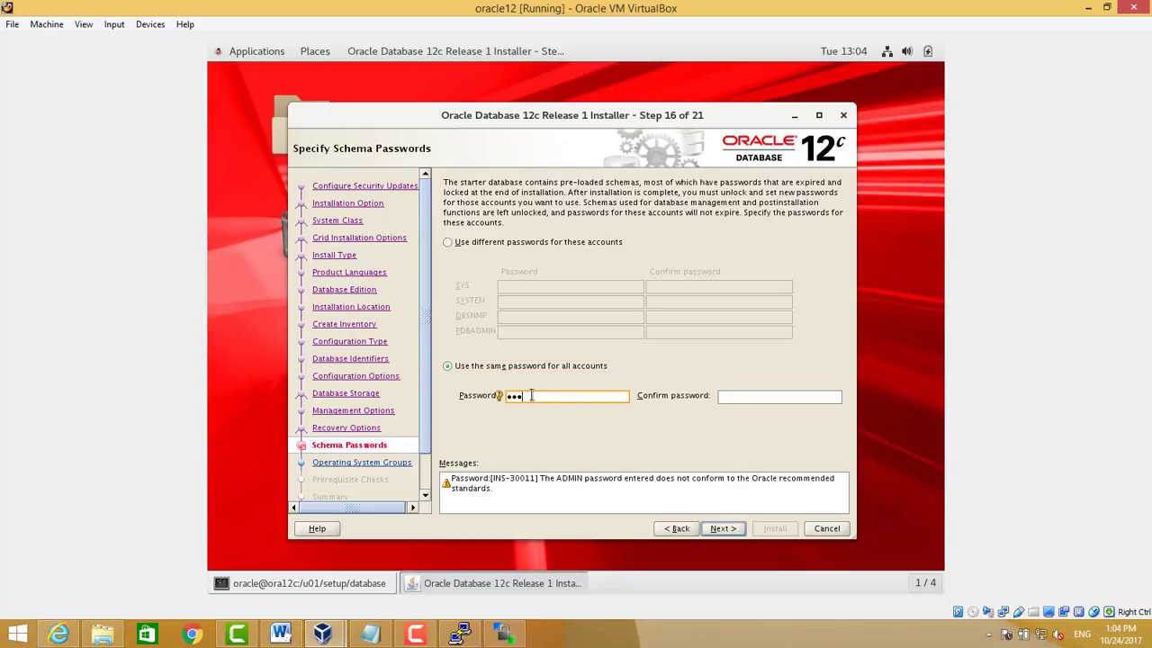
type("cle")
key("Tab")
type("oracle")
left_click(732, 529)
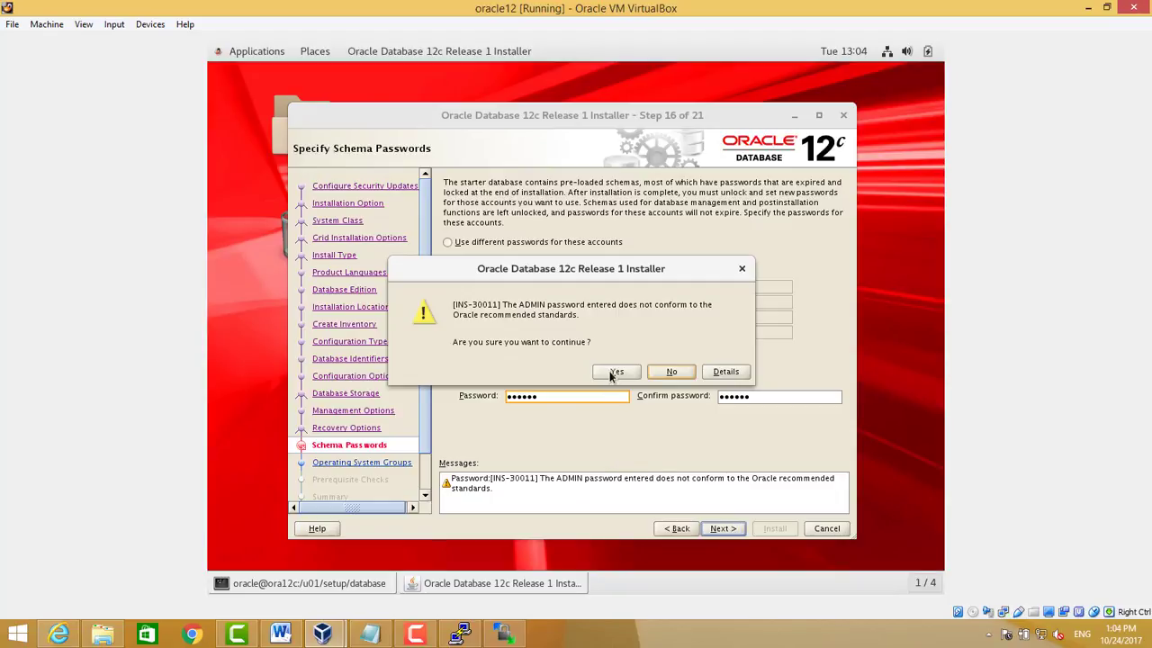
left_click(612, 372)
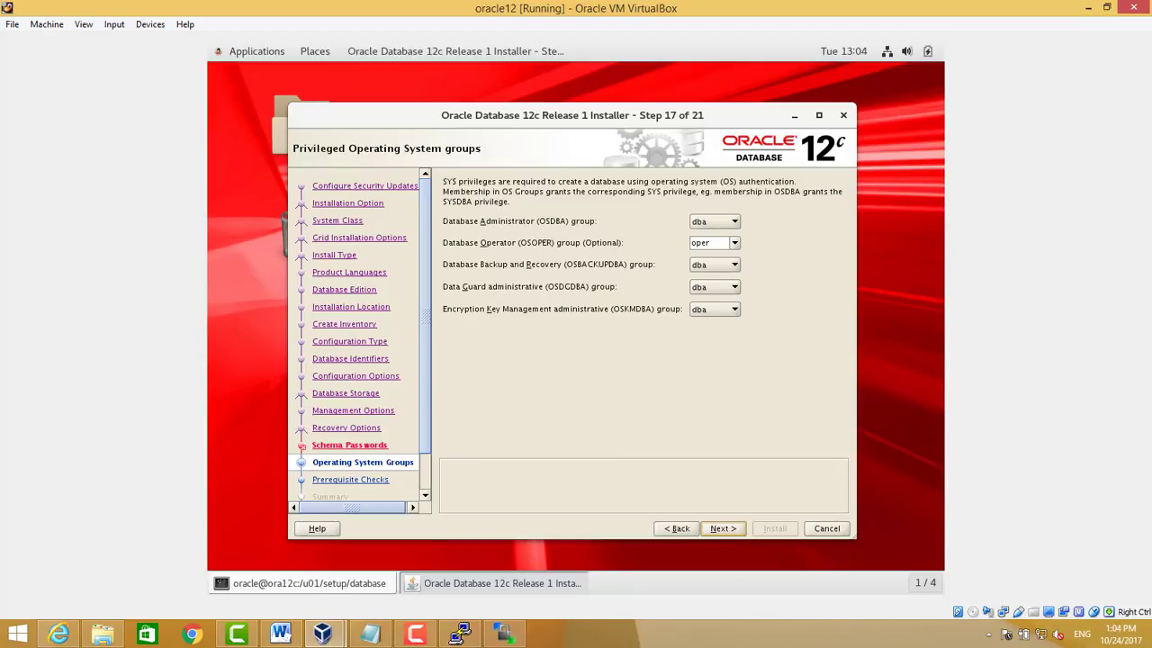
Keep dba for the OSBACKUPDBA and OSDGDBA groups and run the prerequisite checks
left_click(405, 637)
left_click(1083, 563)
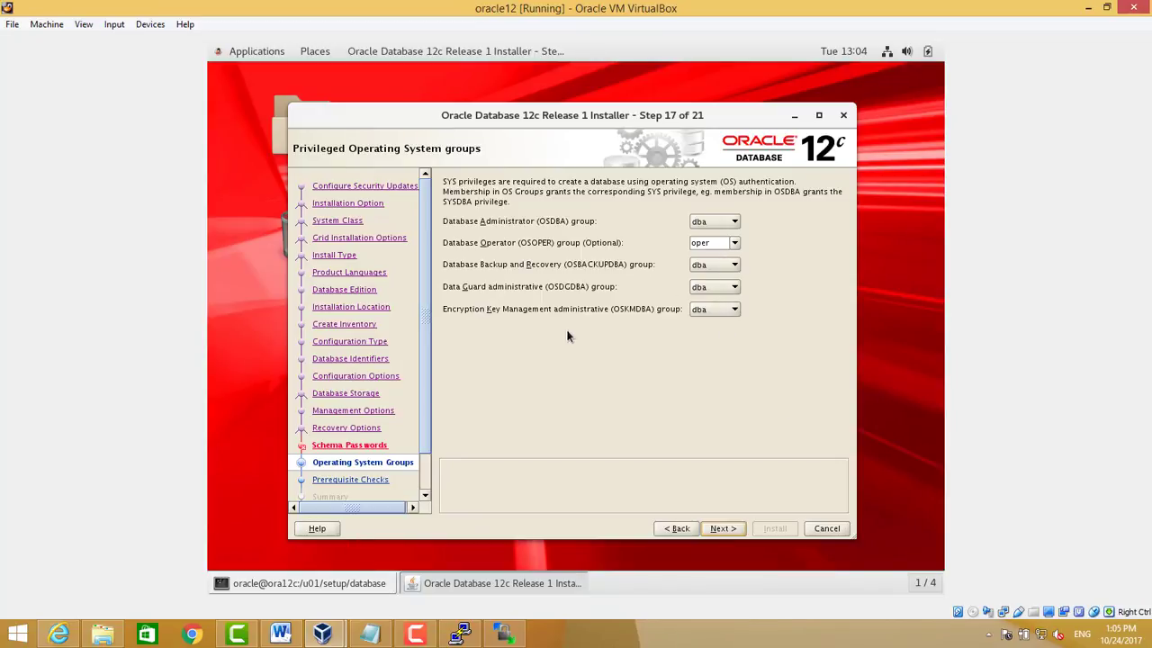
left_click(731, 266)
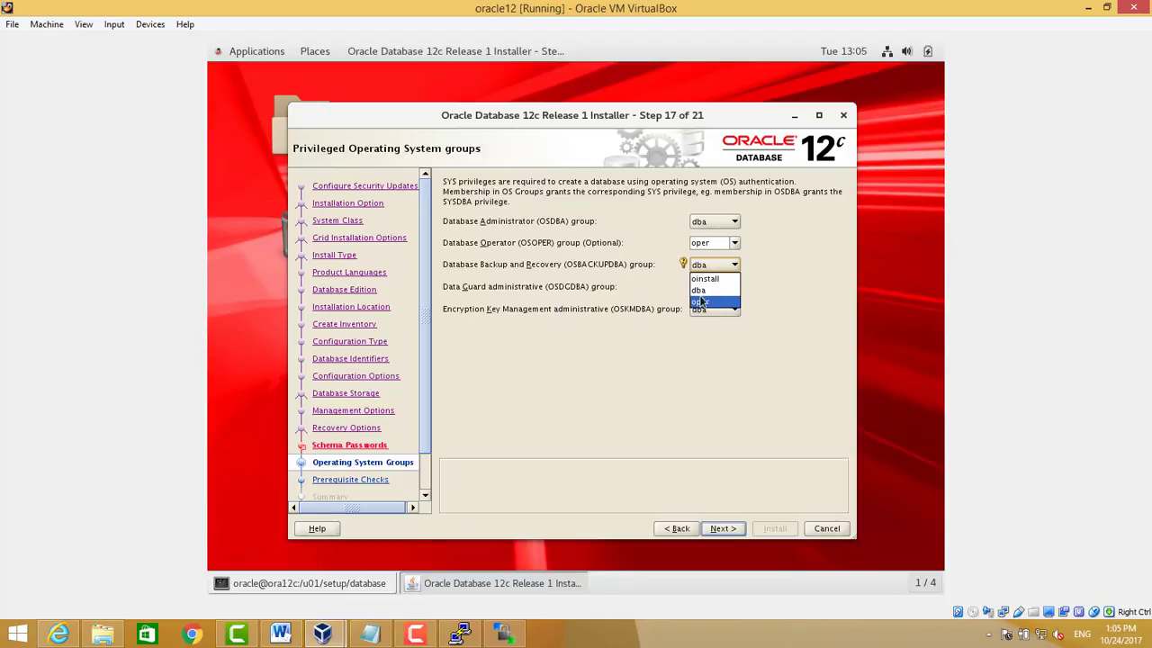
left_click(704, 291)
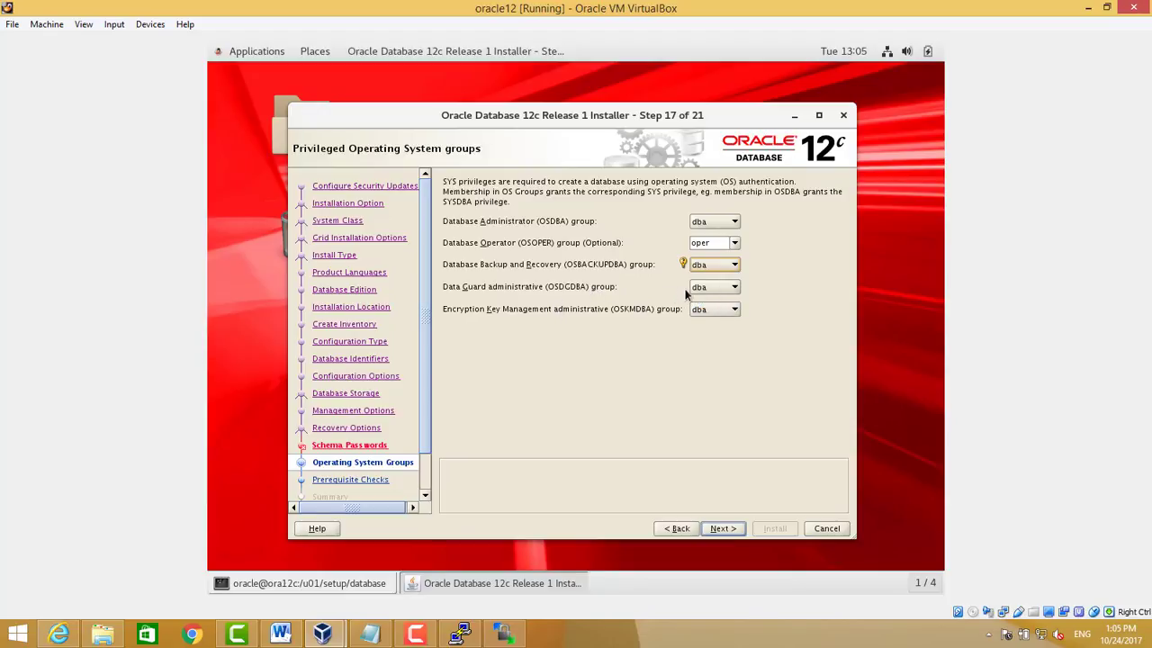
left_click(696, 287)
left_click(558, 293)
left_click(722, 528)
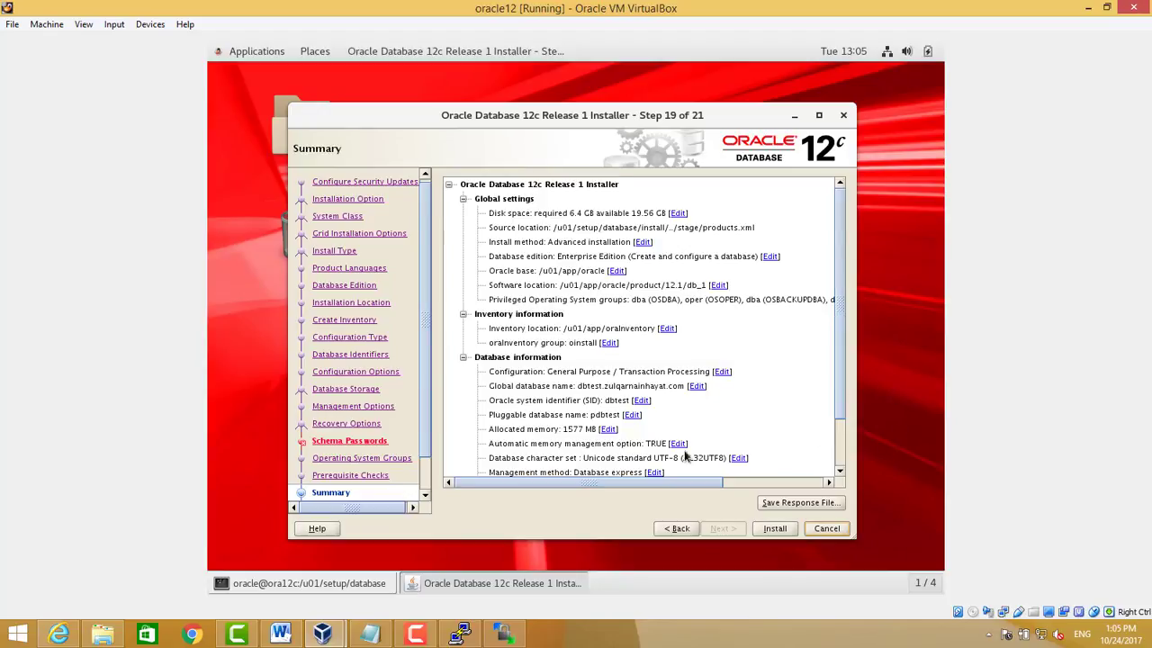
Approve the installation Summary and start installing Oracle Database 12c
left_click(774, 528)
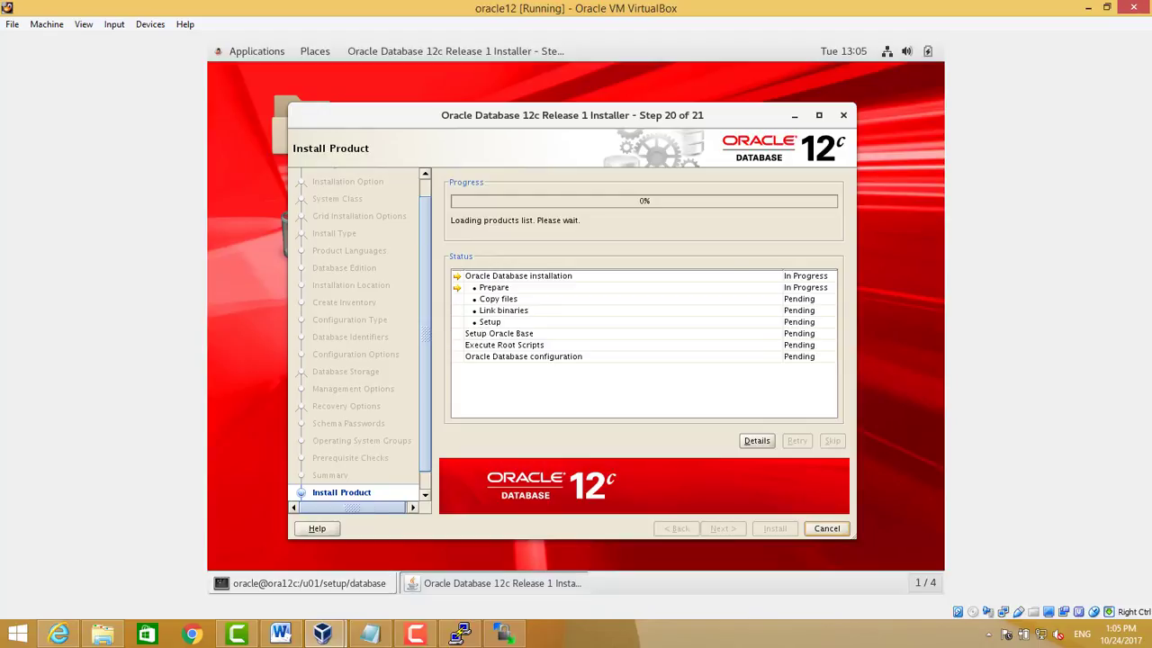
Bring the PuTTY terminal forward while the installer waits at 79% for root scripts
left_click(419, 635)
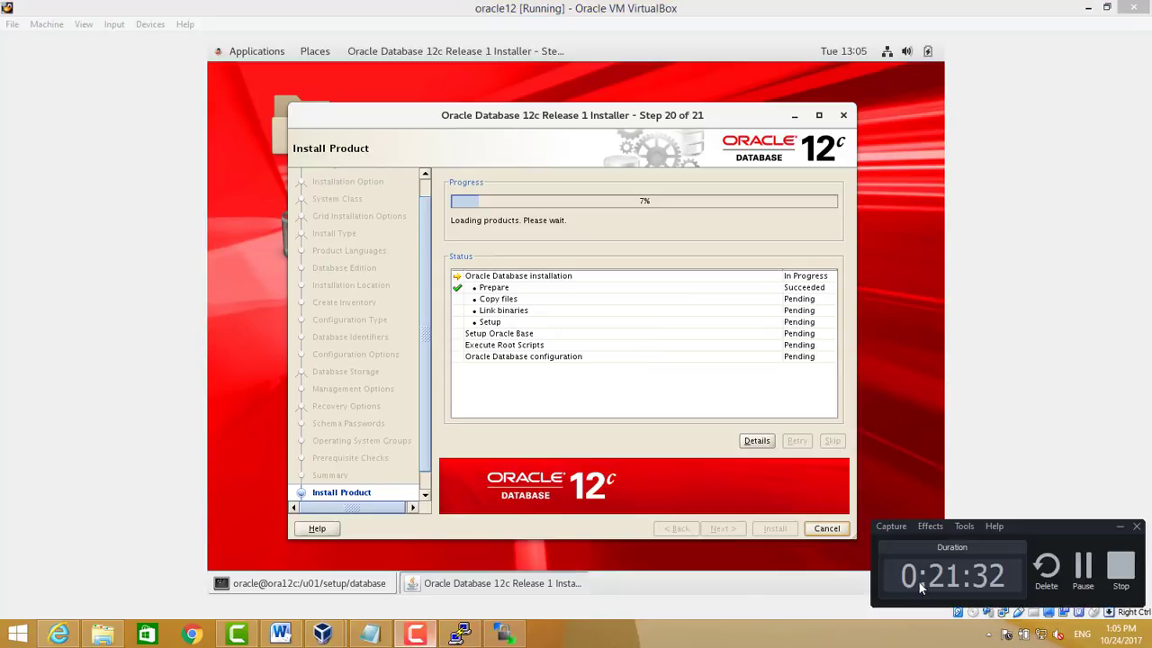
left_click(1083, 567)
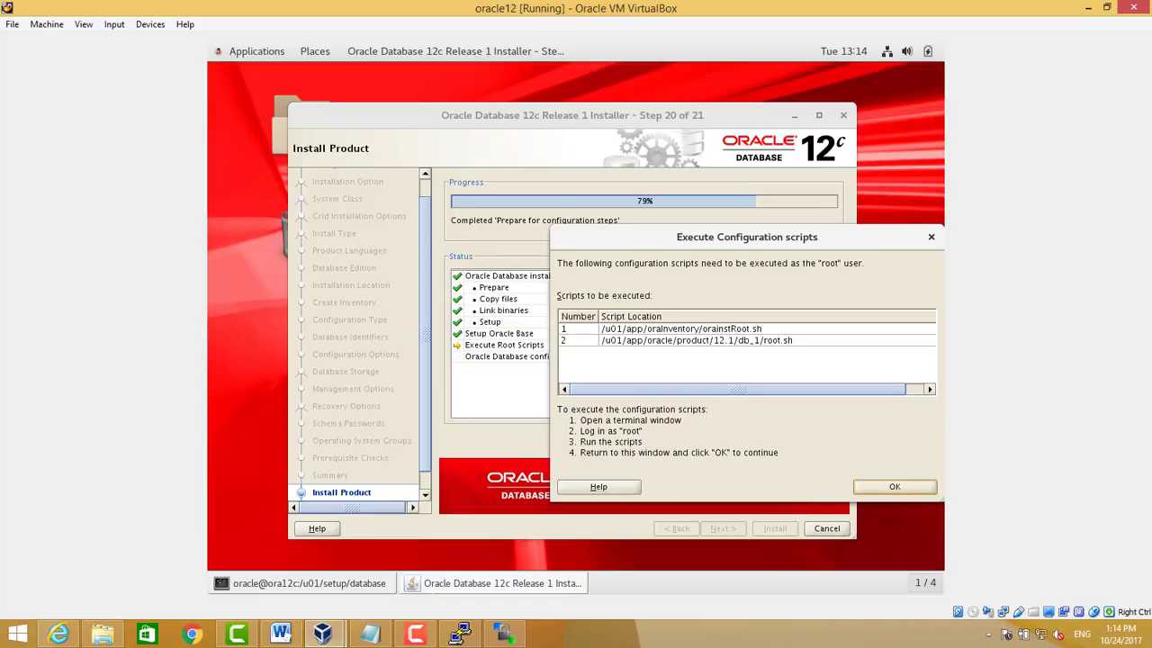
left_click(415, 636)
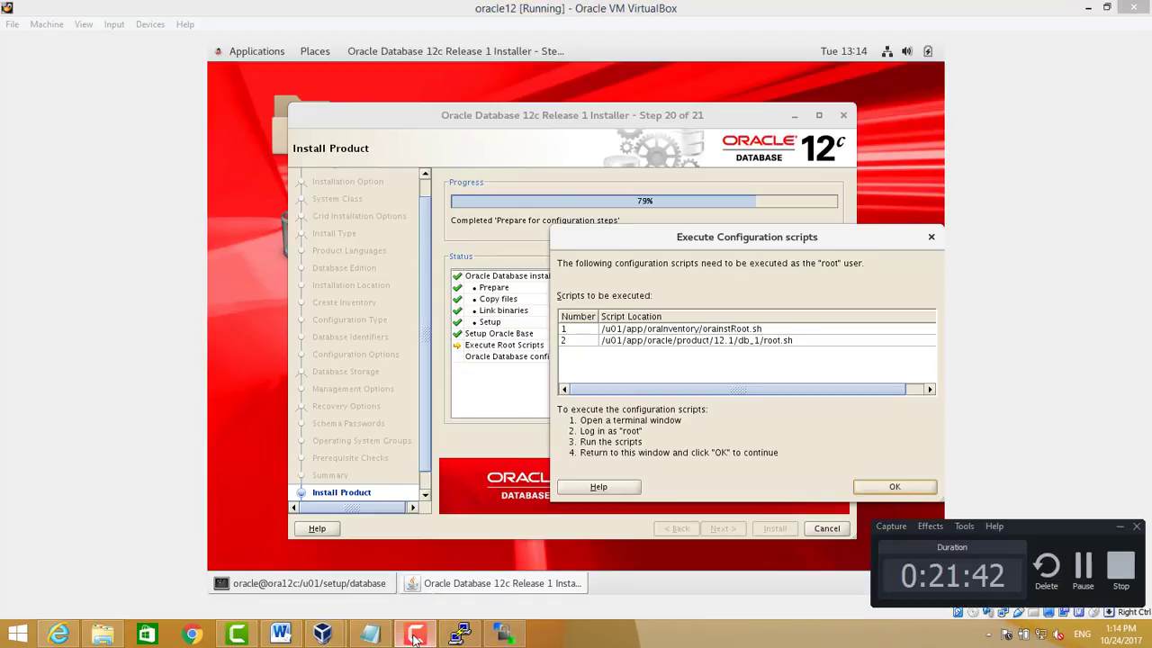
left_click(415, 639)
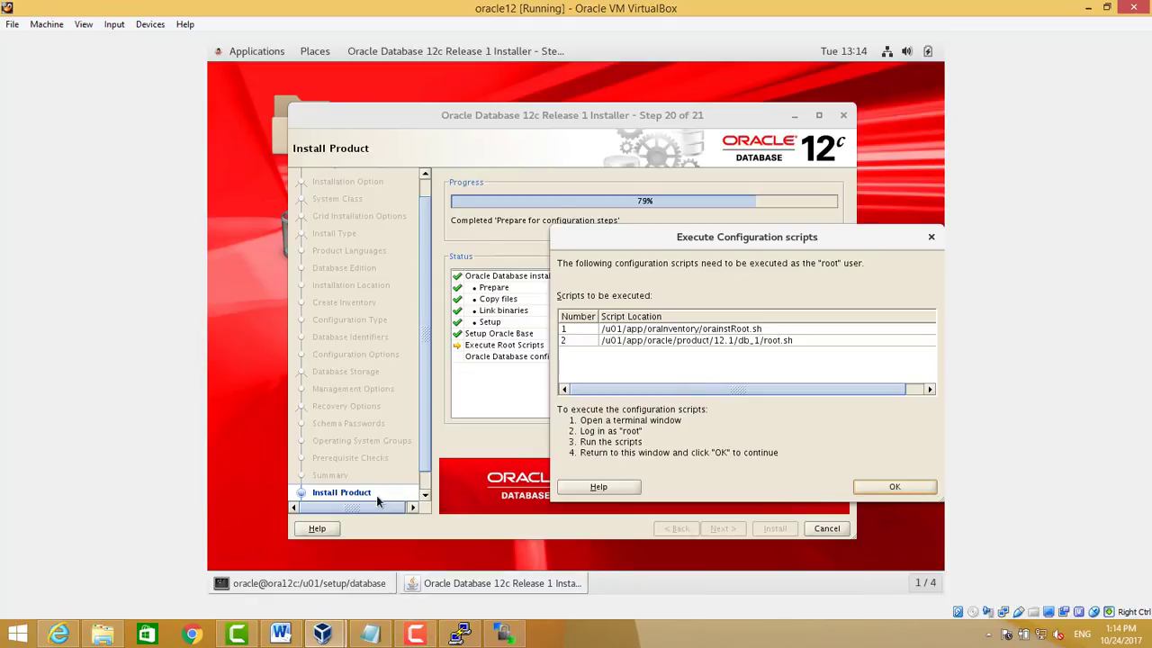
left_click(463, 636)
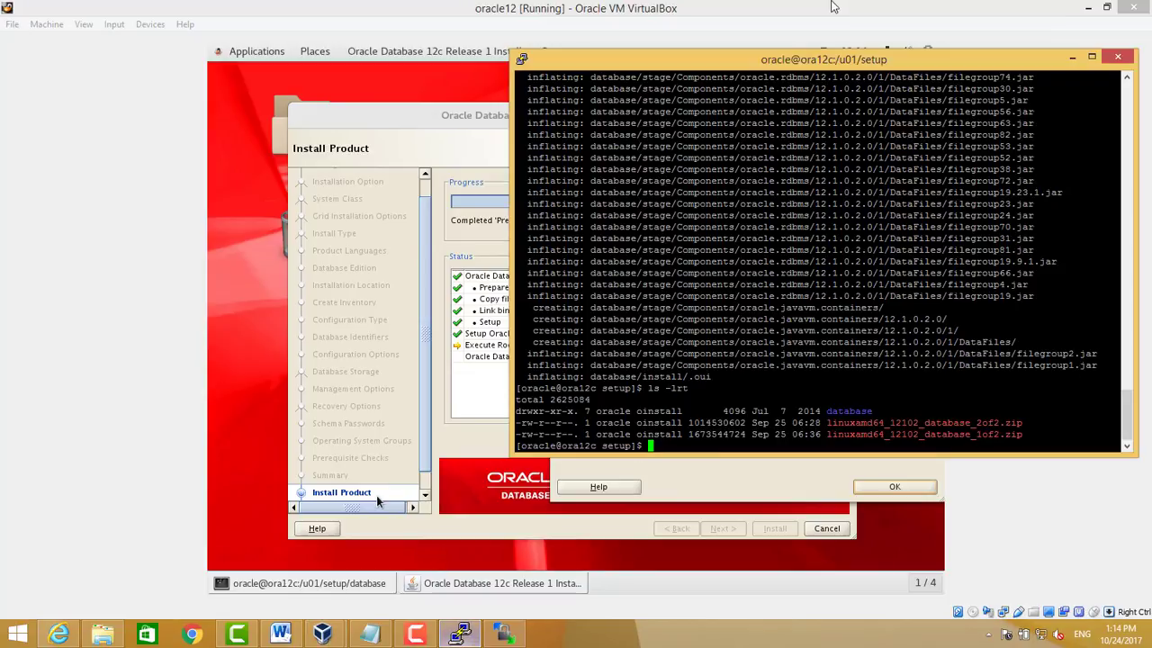
Run /u01/app/oraInventory/orainstRoot.sh from the root shell in PuTTY
left_click_drag(802, 56, 1116, 68)
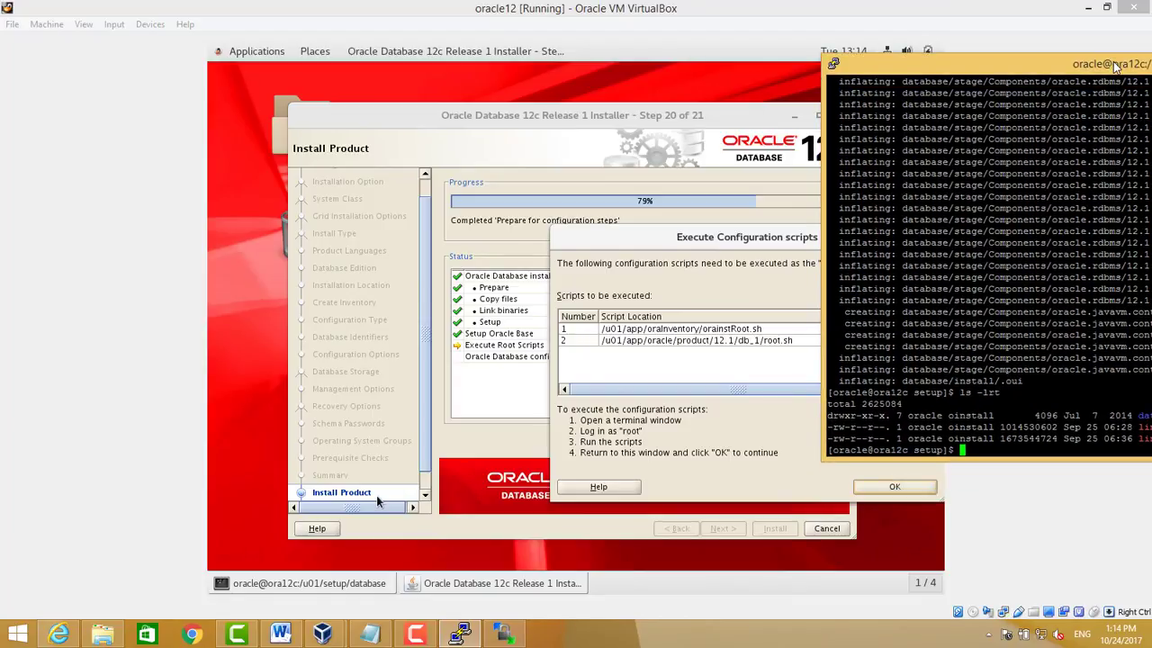
type("cd /u01")
type("/")
type("a")
key("BackSpace")
key("BackSpace")
key("BackSpace")
key("BackSpace")
key("BackSpace")
key("BackSpace")
key("BackSpace")
key("BackSpace")
key("BackSpace")
key("ctrl+d")
type("cl")
key("BackSpace")
key("BackSpace")
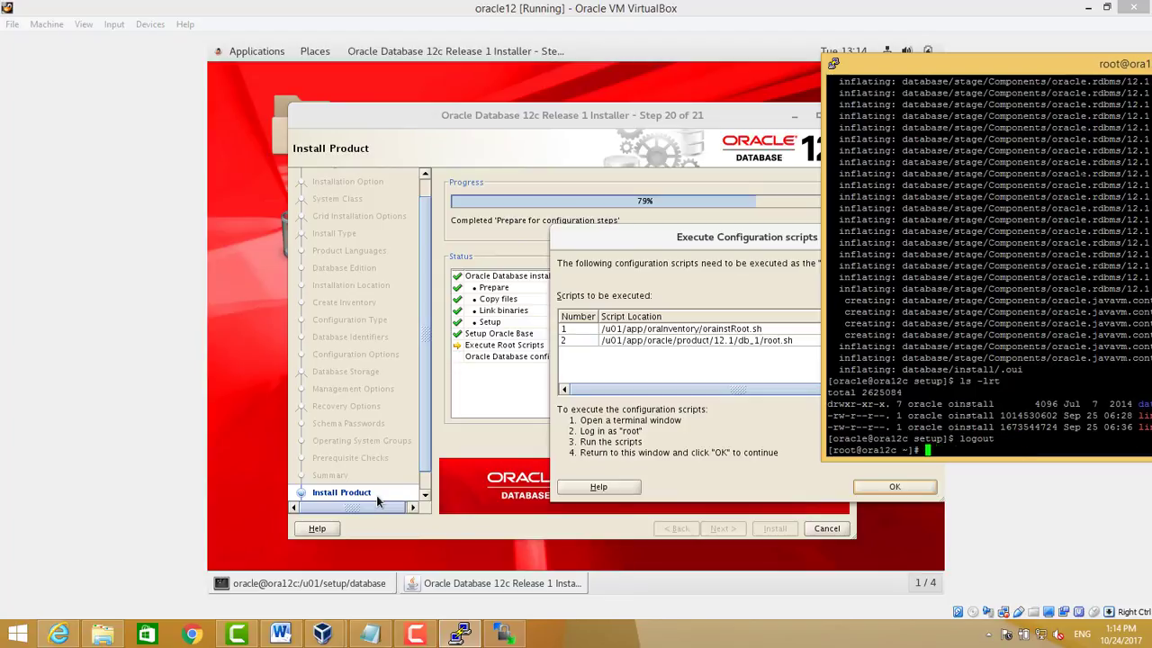
type("/u01/app/oraI")
key("Tab")
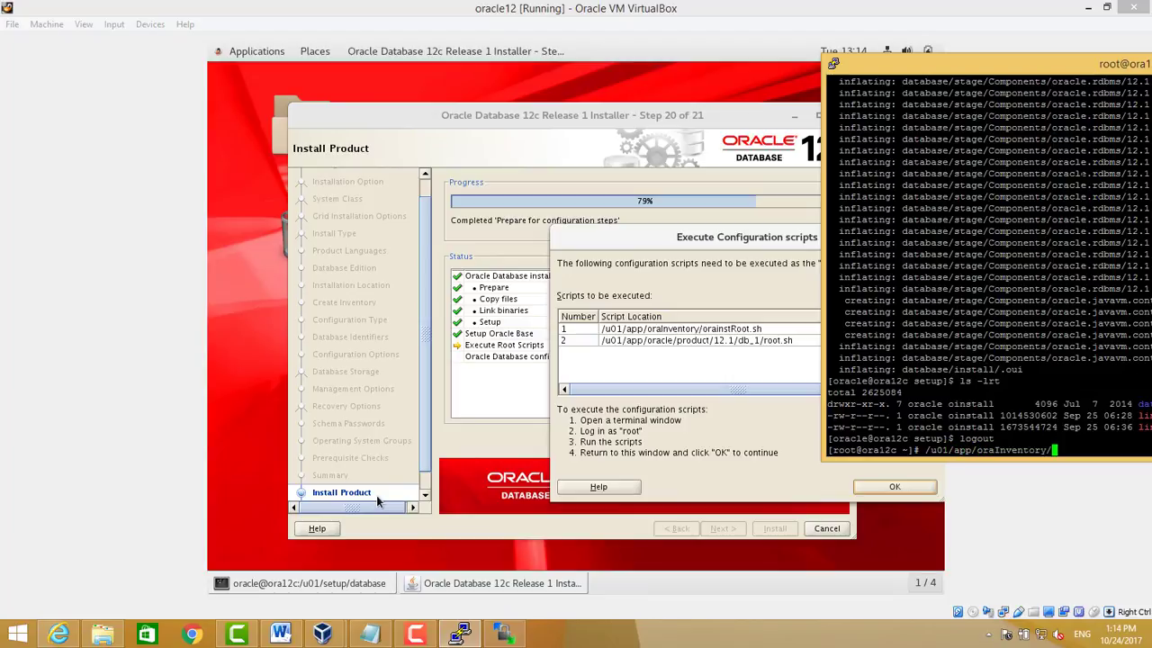
type("orai")
key("Tab")
key("Return")
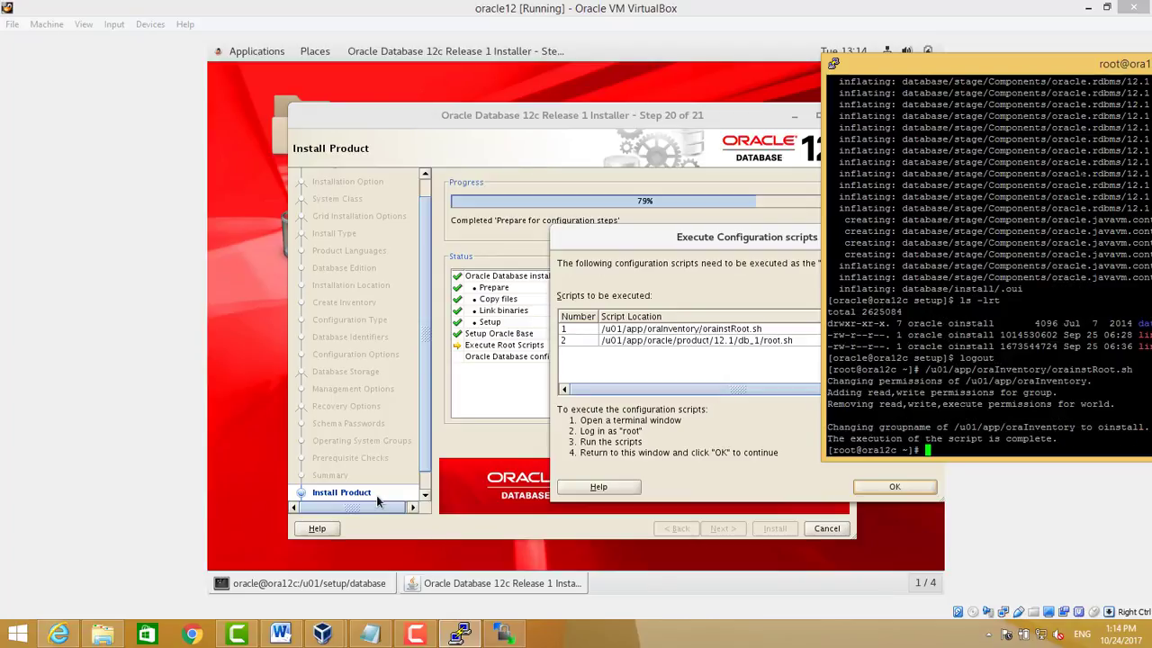
Run /u01/app/oracle/product/12.1/db_1/root.sh, accept the default local bin directory, and return to the installer
key("Up")
key("BackSpace")
key("BackSpace")
key("BackSpace")
key("BackSpace")
key("BackSpace")
key("BackSpace")
key("BackSpace")
key("BackSpace")
key("BackSpace")
key("BackSpace")
key("BackSpace")
key("BackSpace")
key("BackSpace")
key("BackSpace")
key("BackSpace")
key("BackSpace")
key("BackSpace")
key("BackSpace")
key("BackSpace")
key("BackSpace")
key("BackSpace")
key("BackSpace")
key("BackSpace")
key("BackSpace")
key("BackSpace")
key("BackSpace")
key("BackSpace")
type("oracle/product/12.1/")
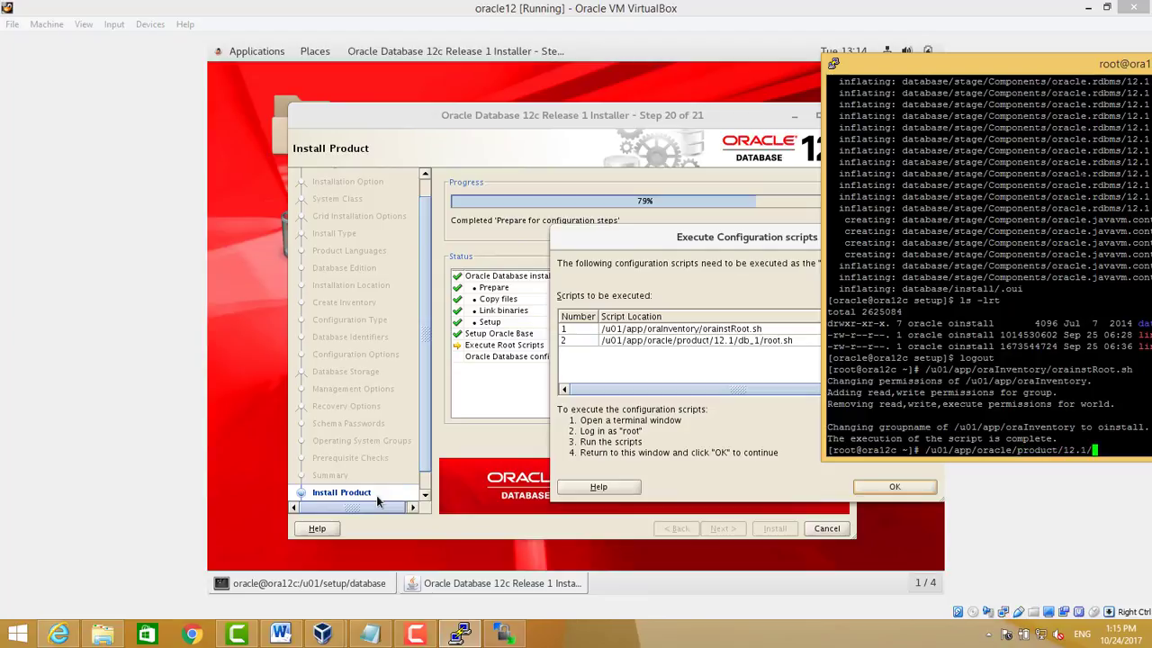
type("db_1/root.sh")
key("Return")
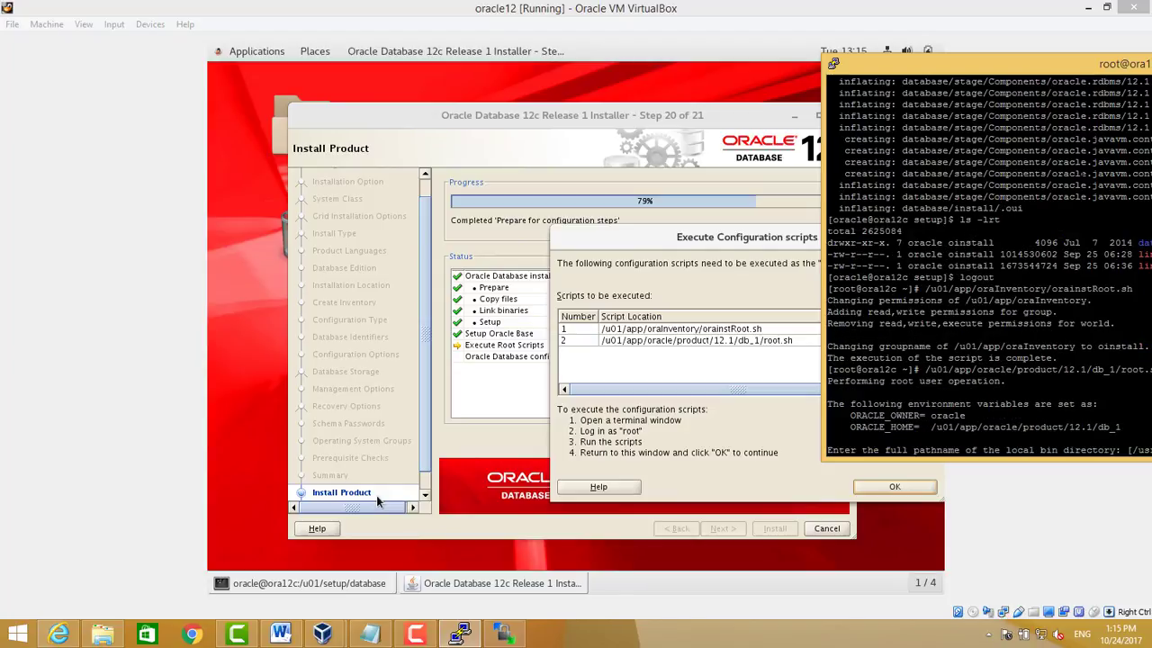
left_click_drag(1091, 72, 960, 72)
key("Return")
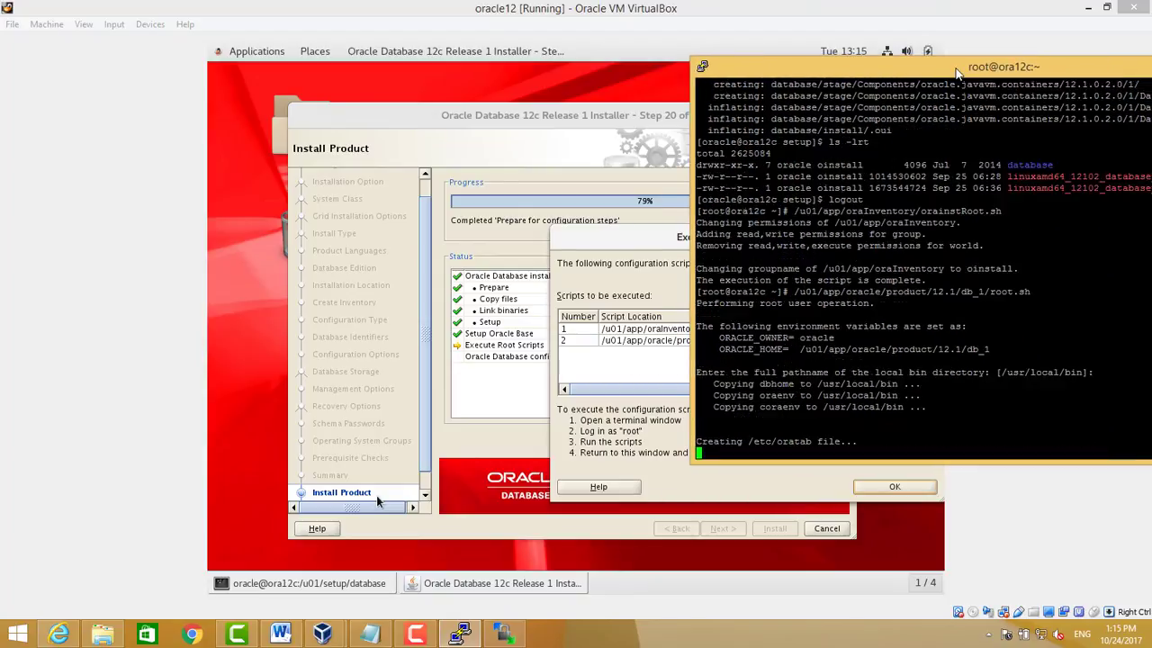
left_click(633, 272)
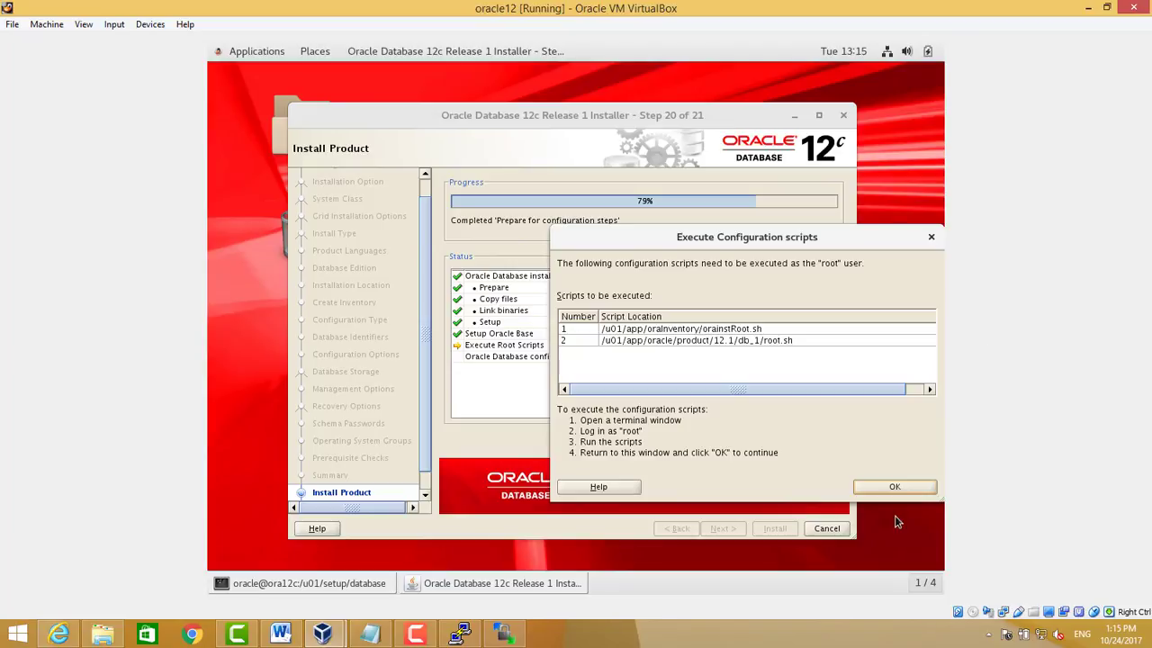
Confirm the root scripts ran and wait until DBCA starts creating dbtest
left_click(893, 486)
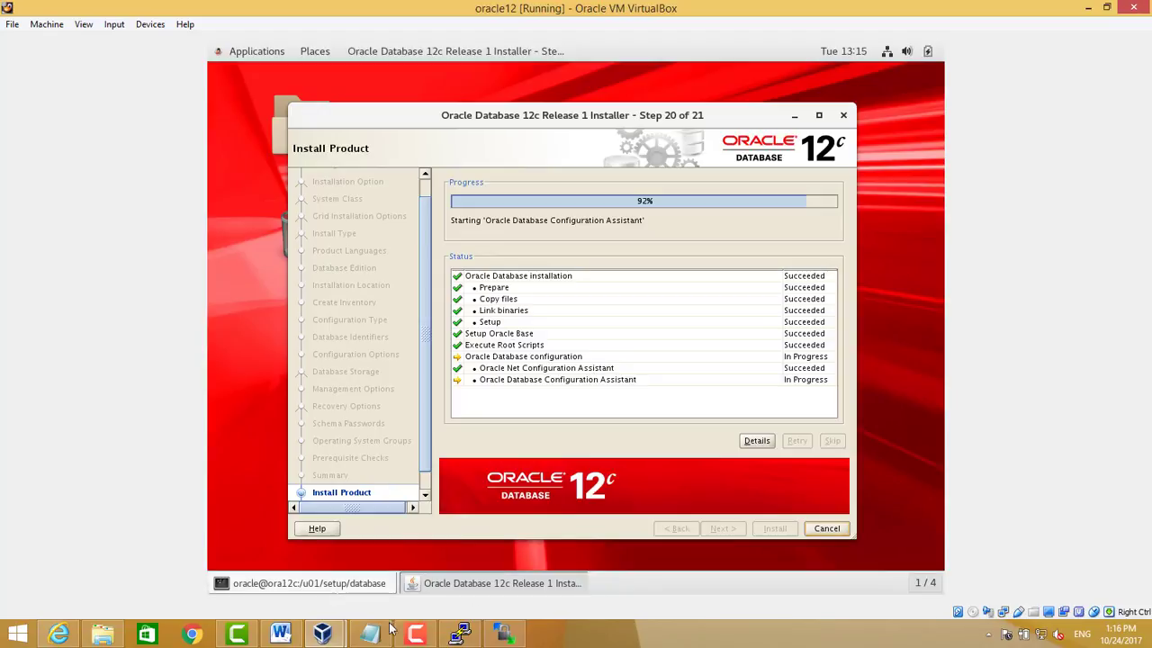
right_click(415, 635)
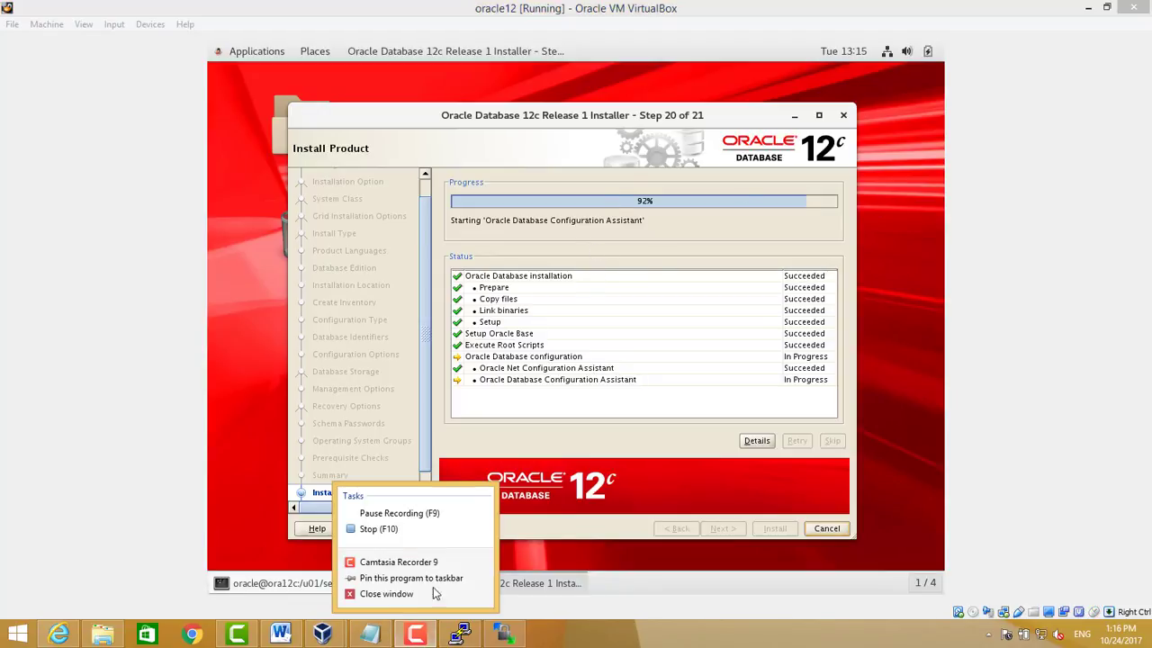
left_click(420, 637)
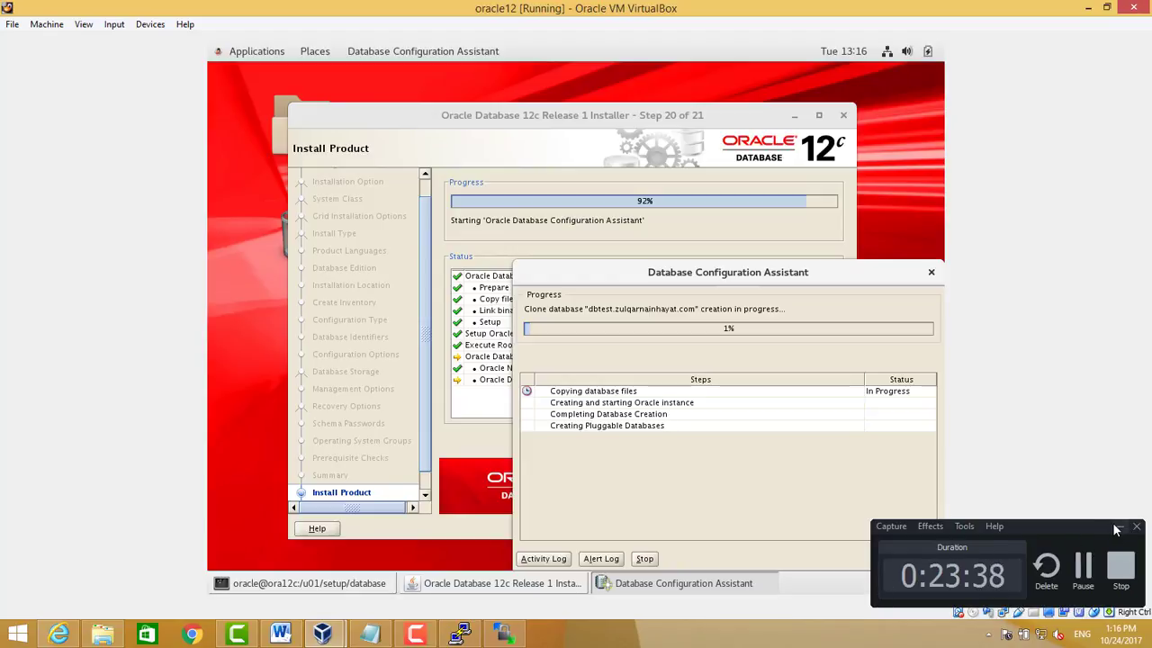
Wait while DBCA copies files, starts the instance, and creates the dbtest database
left_click(1084, 565)
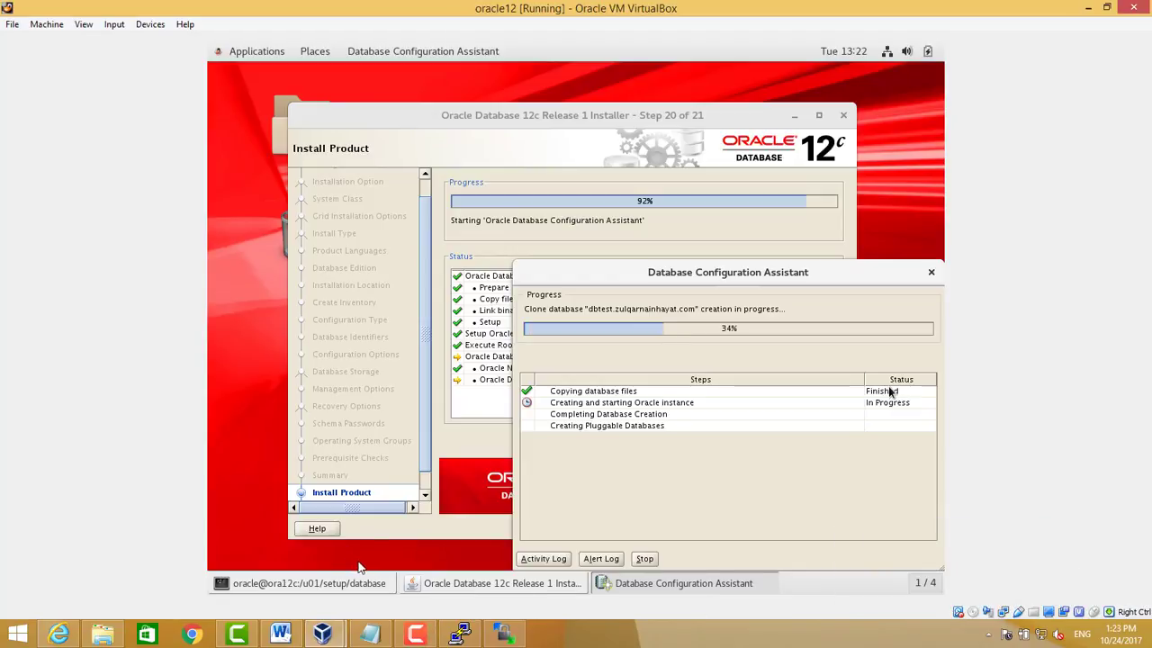
left_click(422, 635)
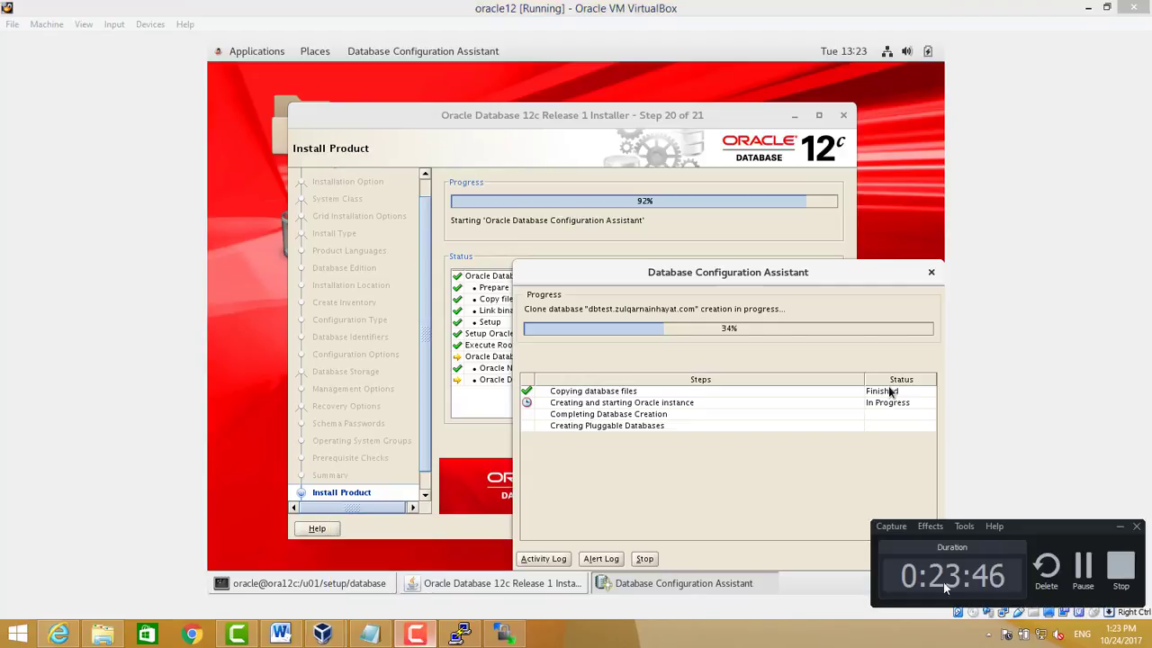
left_click(1084, 567)
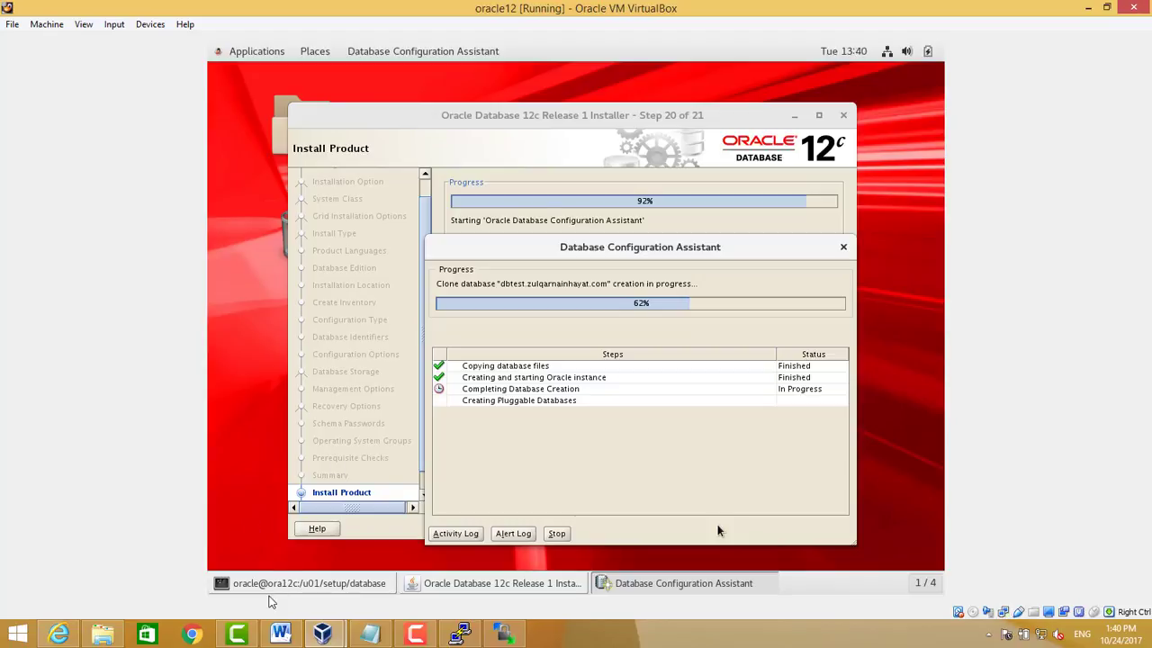
left_click(413, 635)
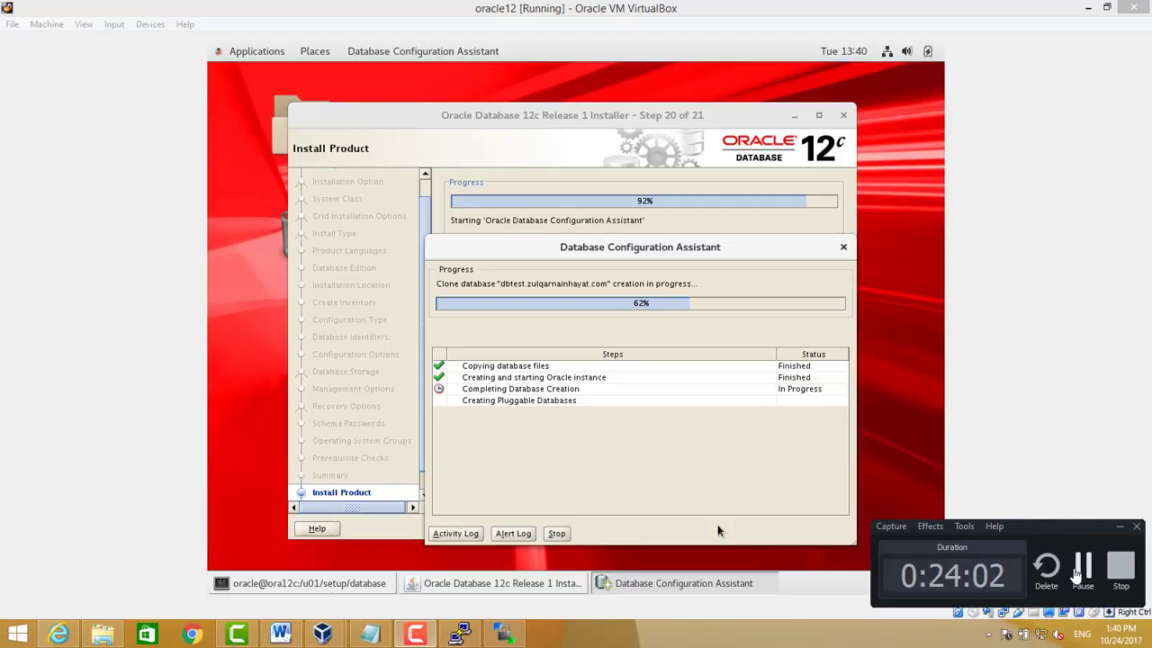
left_click(1078, 567)
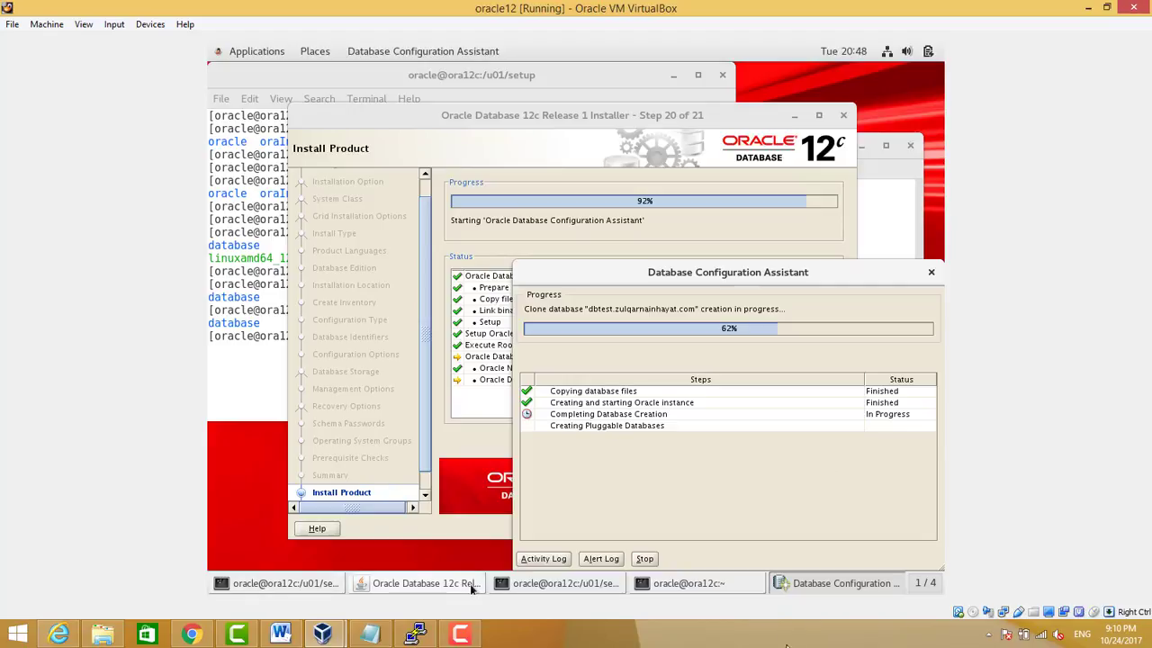
left_click(461, 636)
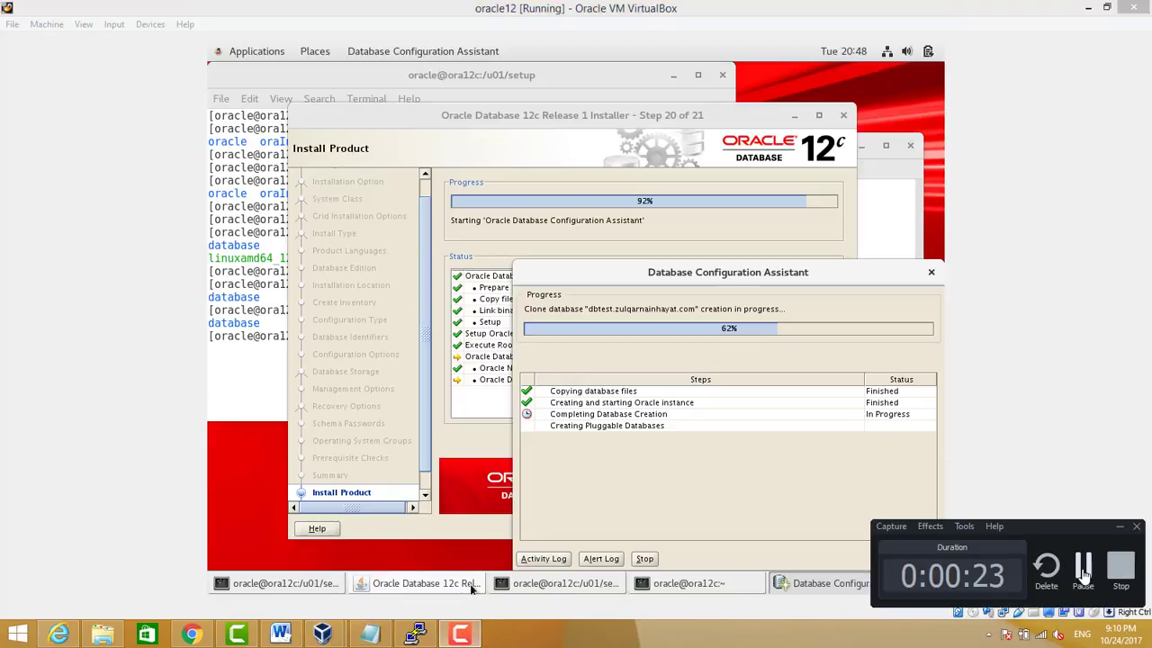
left_click(1084, 569)
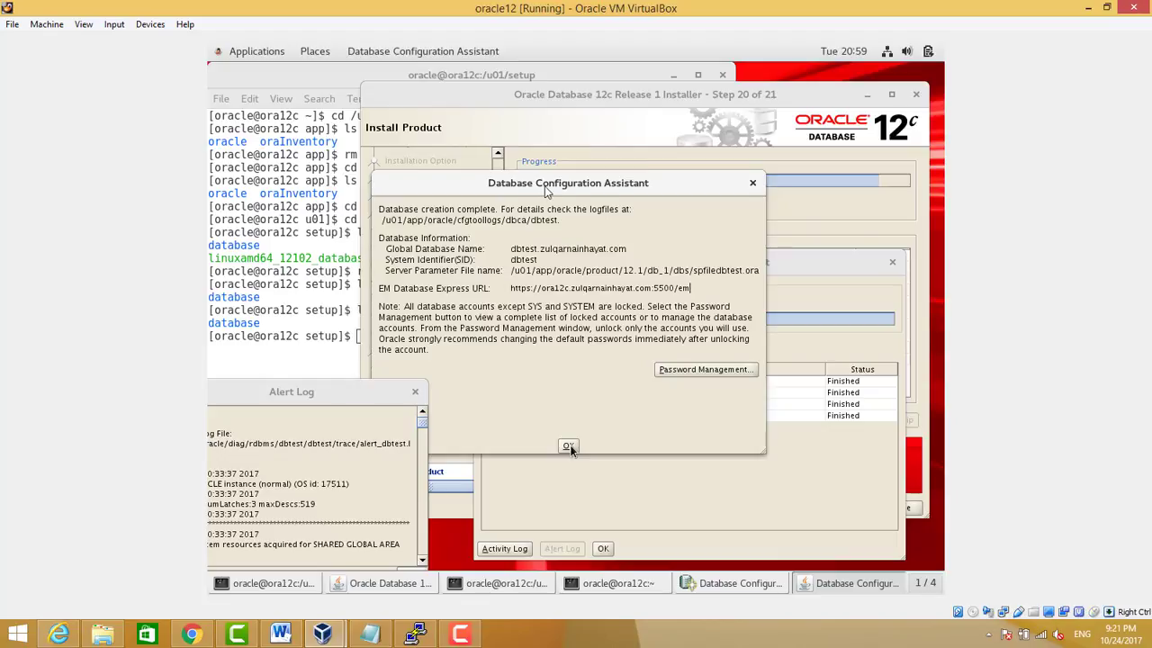
Dismiss the DBCA summary and window, then advance the installer to Finish and close it
left_click(569, 446)
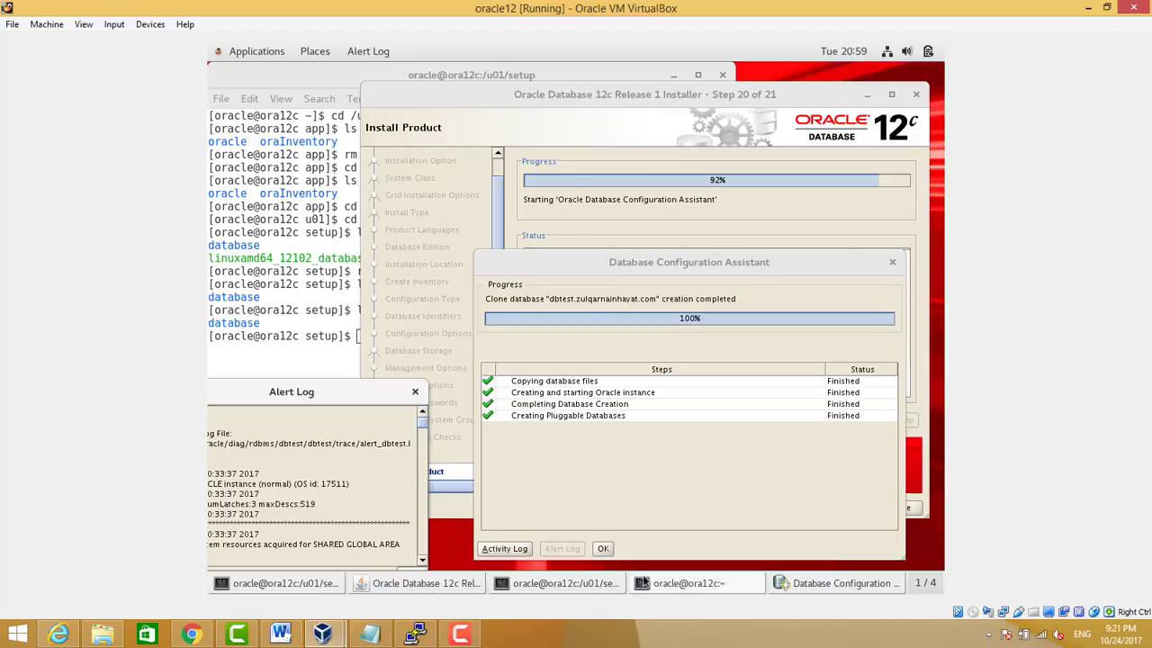
left_click(607, 549)
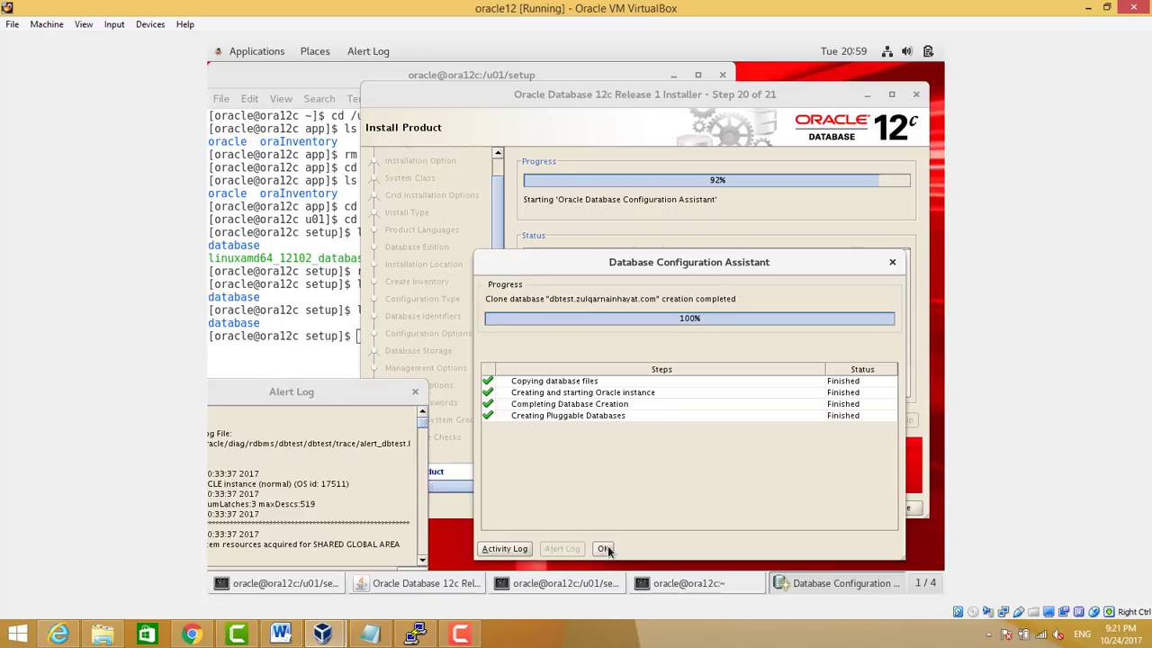
left_click(838, 584)
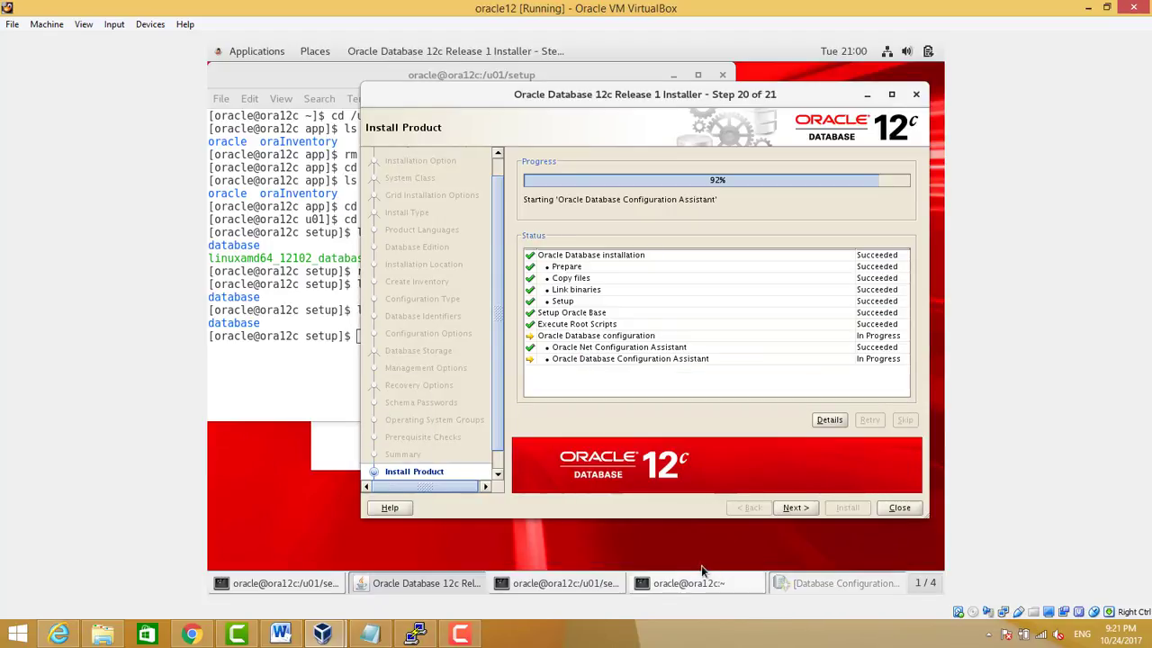
left_click(672, 577)
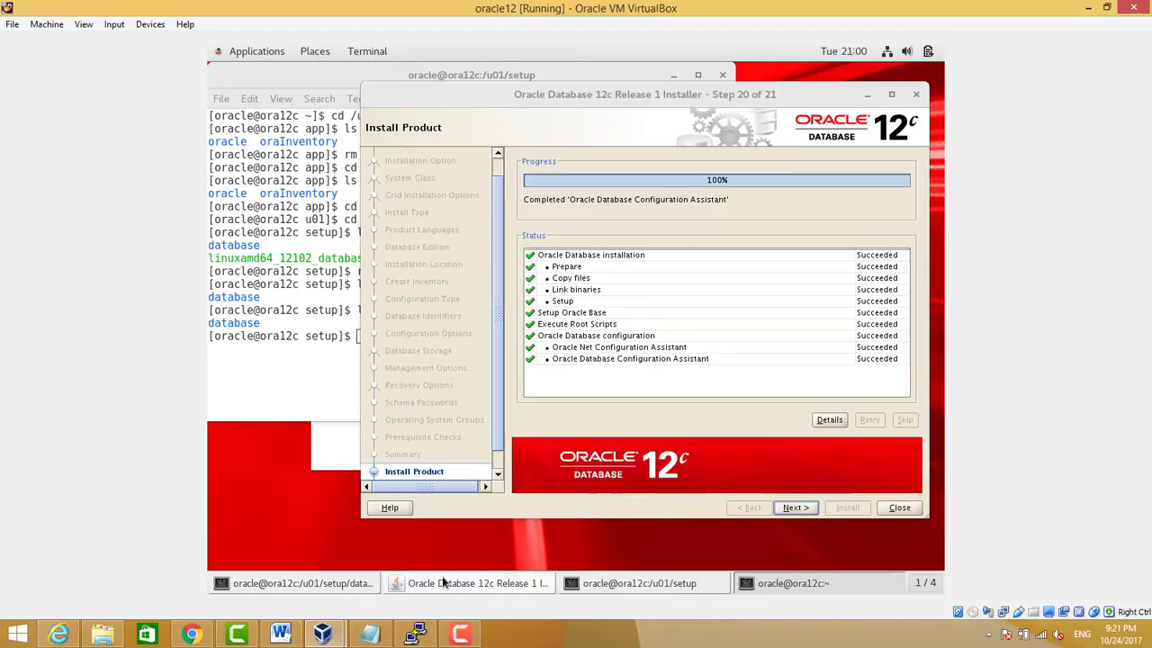
left_click(792, 509)
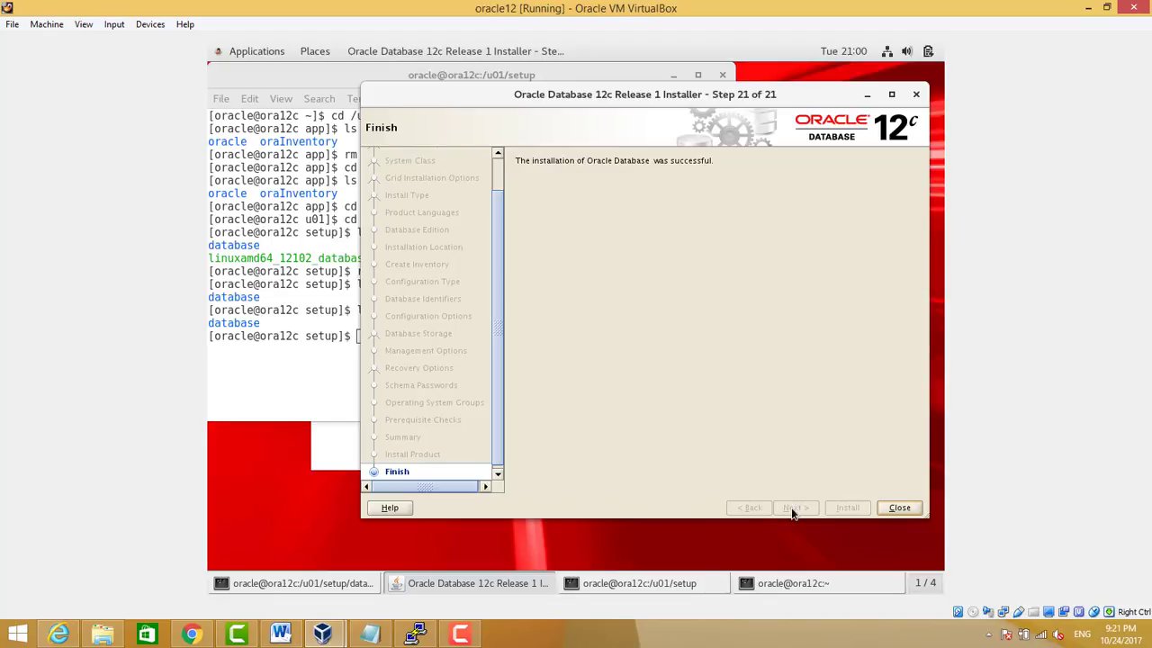
left_click(889, 511)
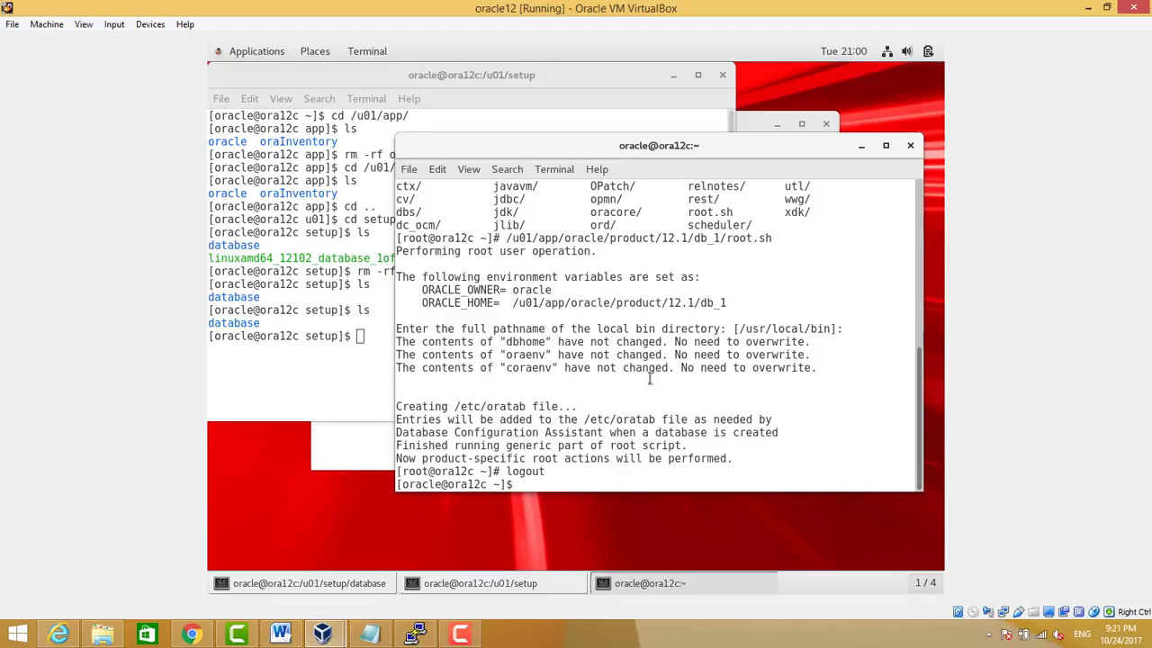
Confirm the dbtest instance is running by finding its ora_pmon_dbtest process with ps -ef|grep pmon
key("Return")
key("Return")
key("Return")
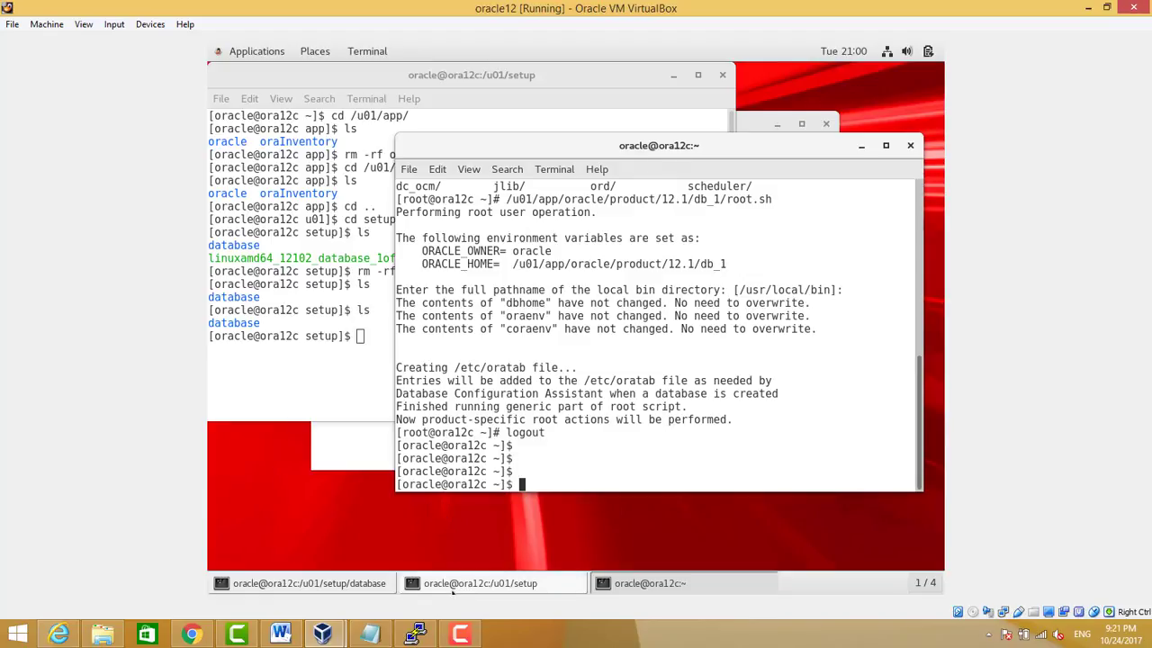
type("ps -ef |grep pmon")
key("Return")
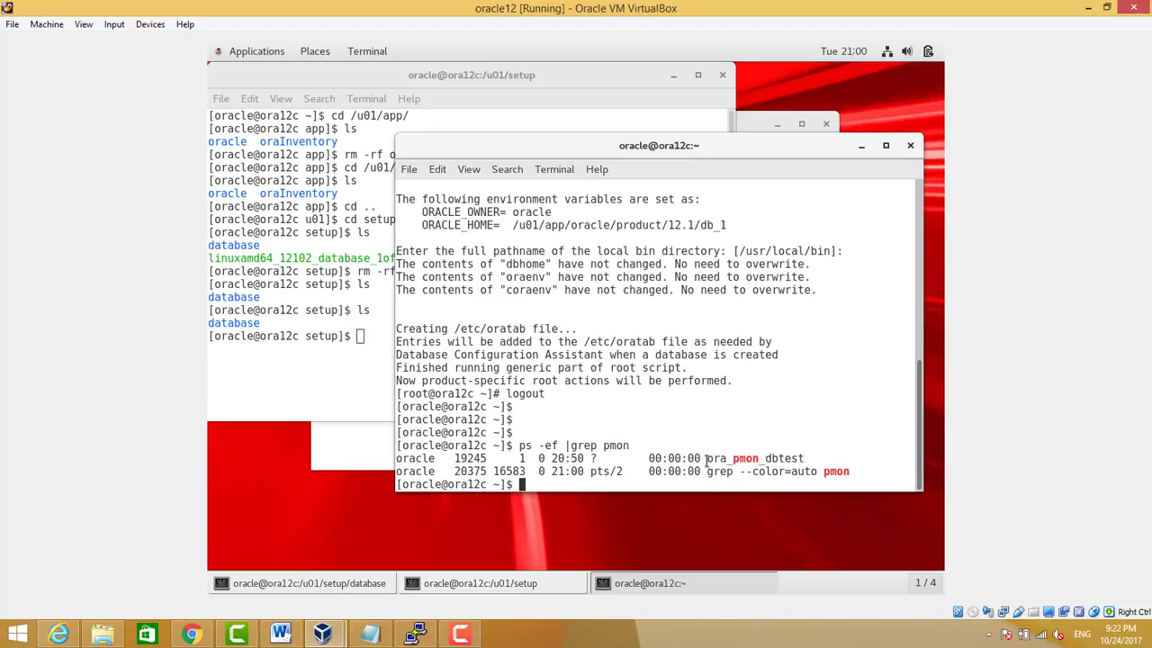
left_click_drag(706, 458, 808, 459)
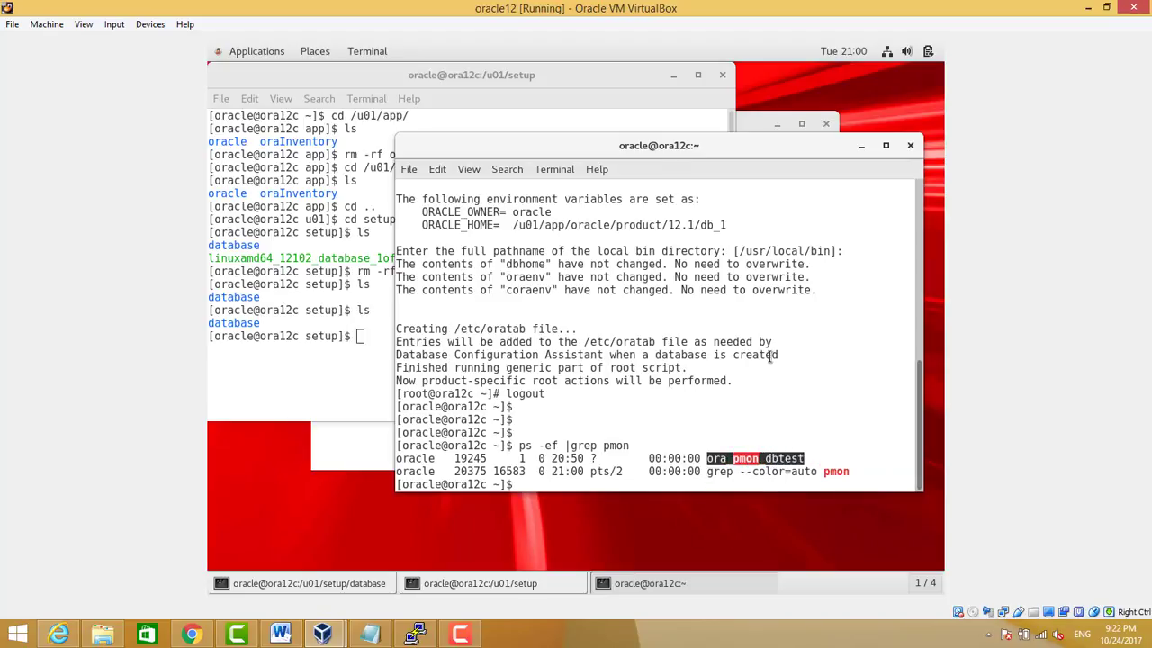
Start SQL*Plus with /nolog and connect / as sysdba
type("sqlplus /nolog")
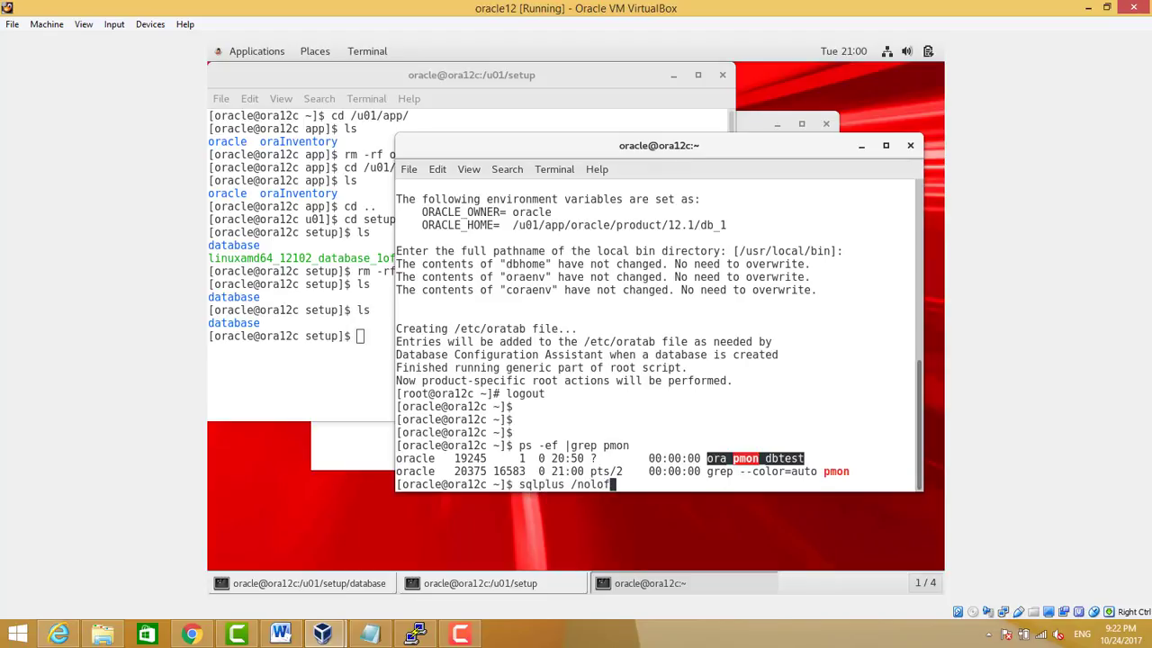
key("Return")
type("co")
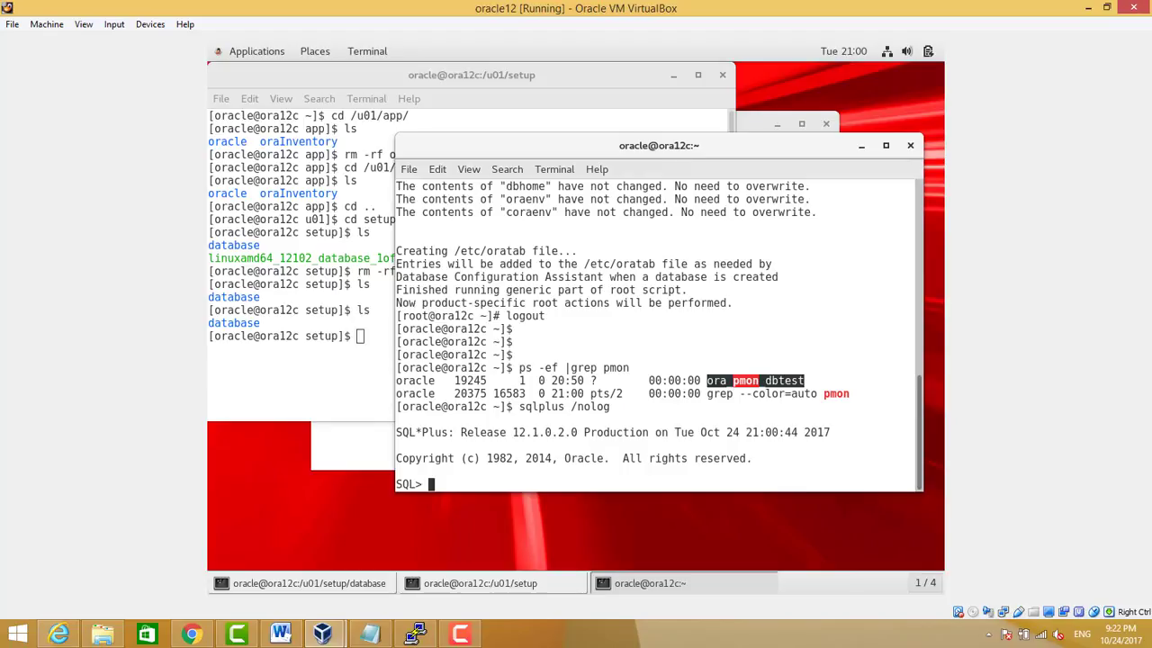
type("nnect / s sysdb")
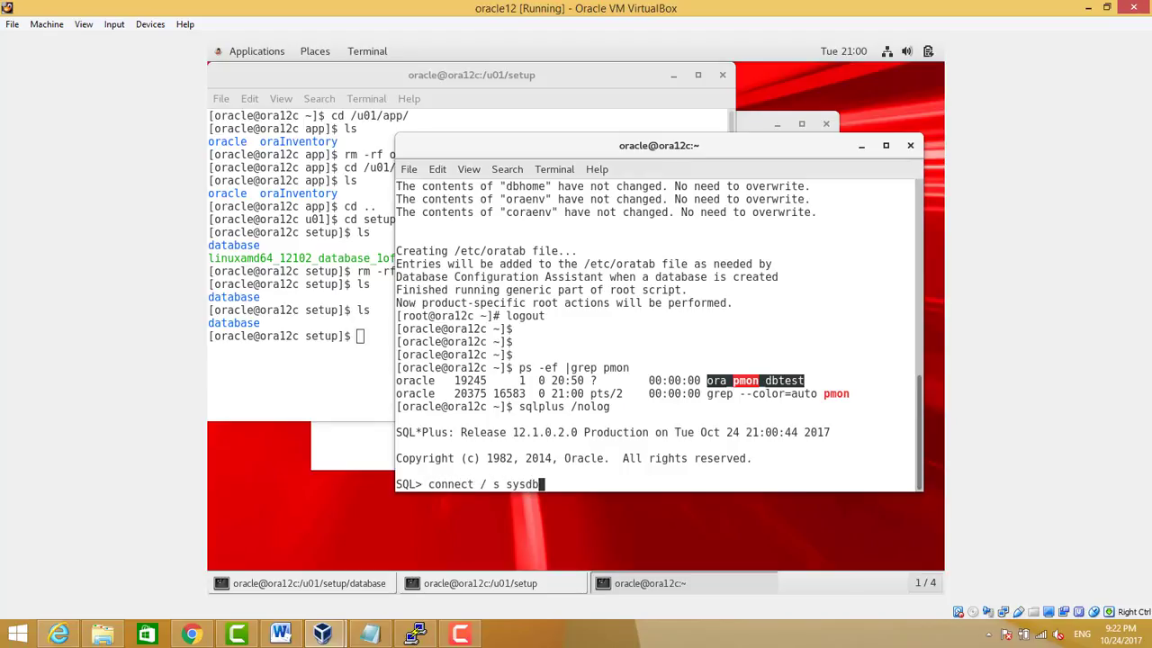
key("BackSpace")
key("BackSpace")
key("BackSpace")
key("BackSpace")
key("BackSpace")
type("as sysdba")
key("Return")
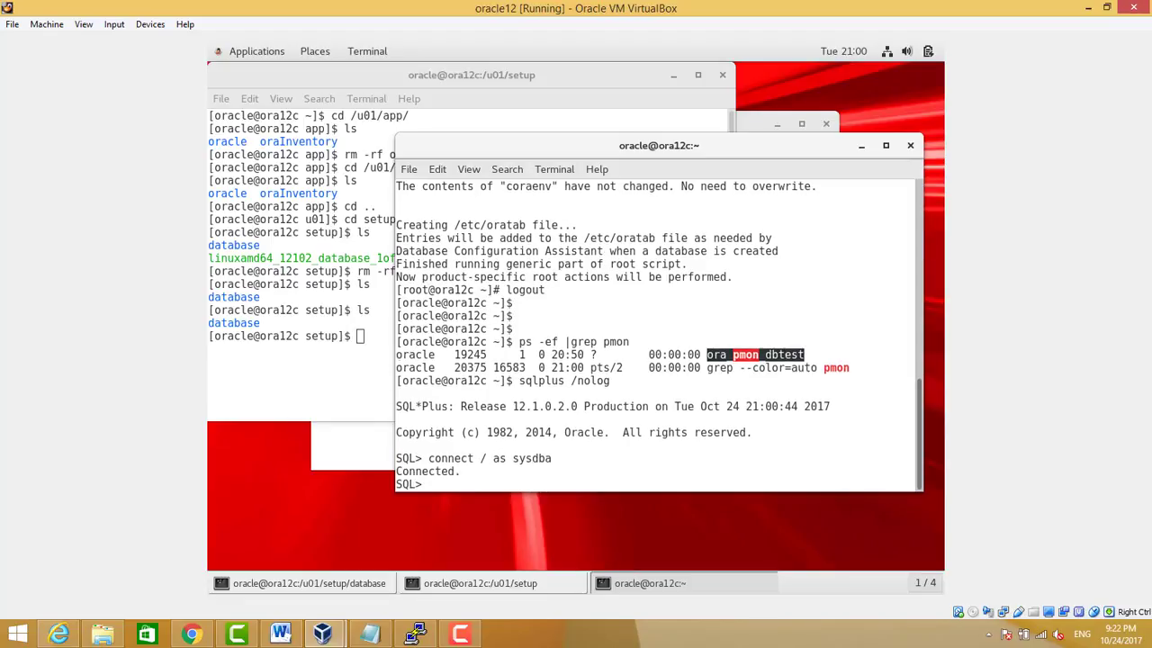
Check that db_name is dbtest and list the ten datafiles from v$datafile
type("show paramet")
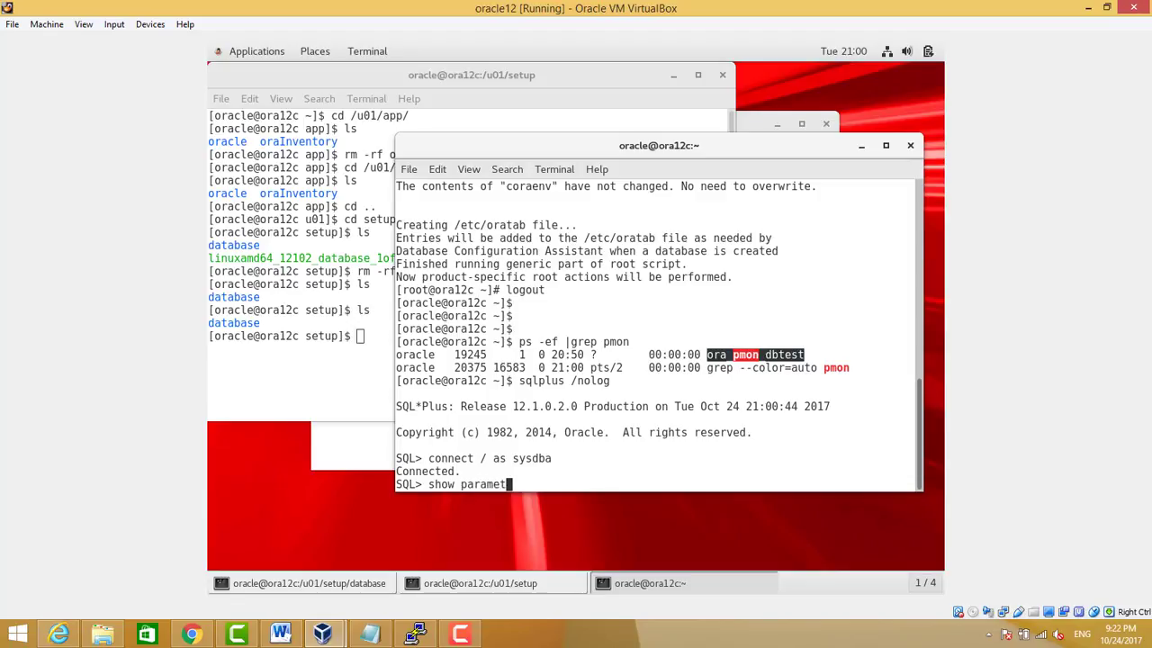
type("er db_ n")
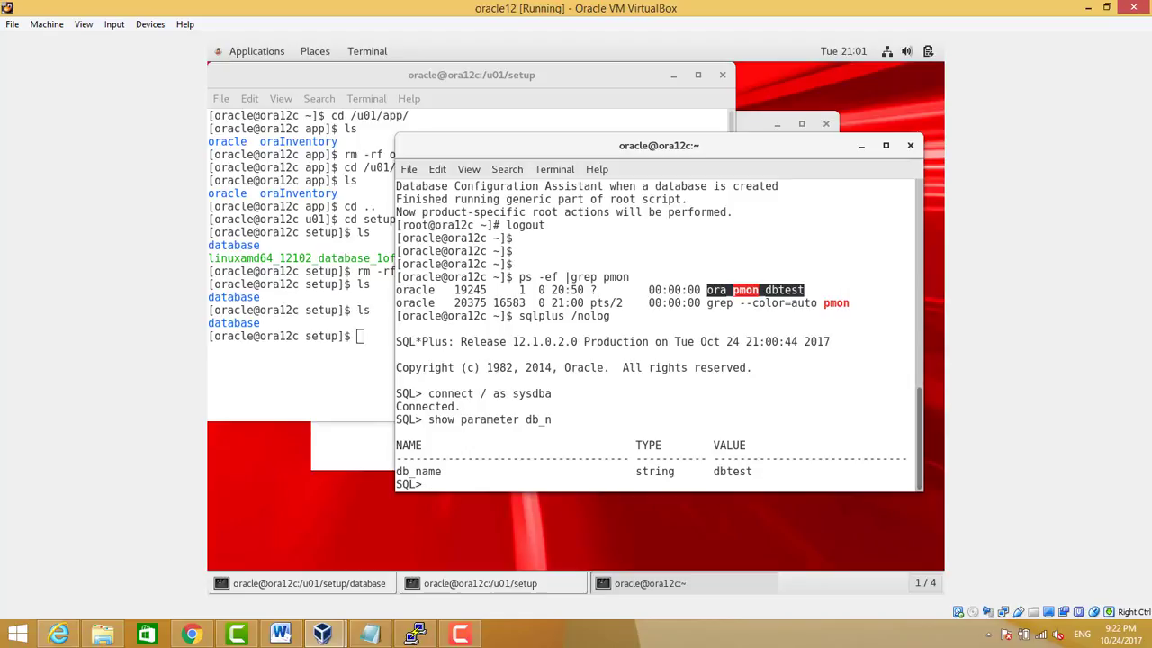
type("lect name from v$")
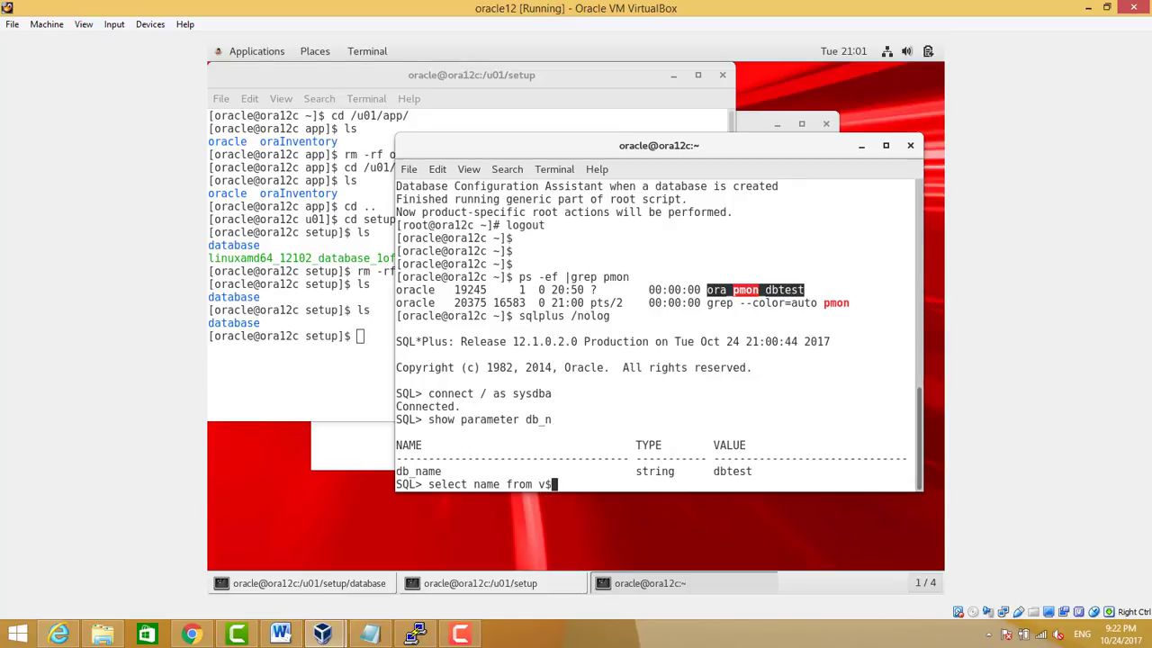
type("datafile;")
key("Return")
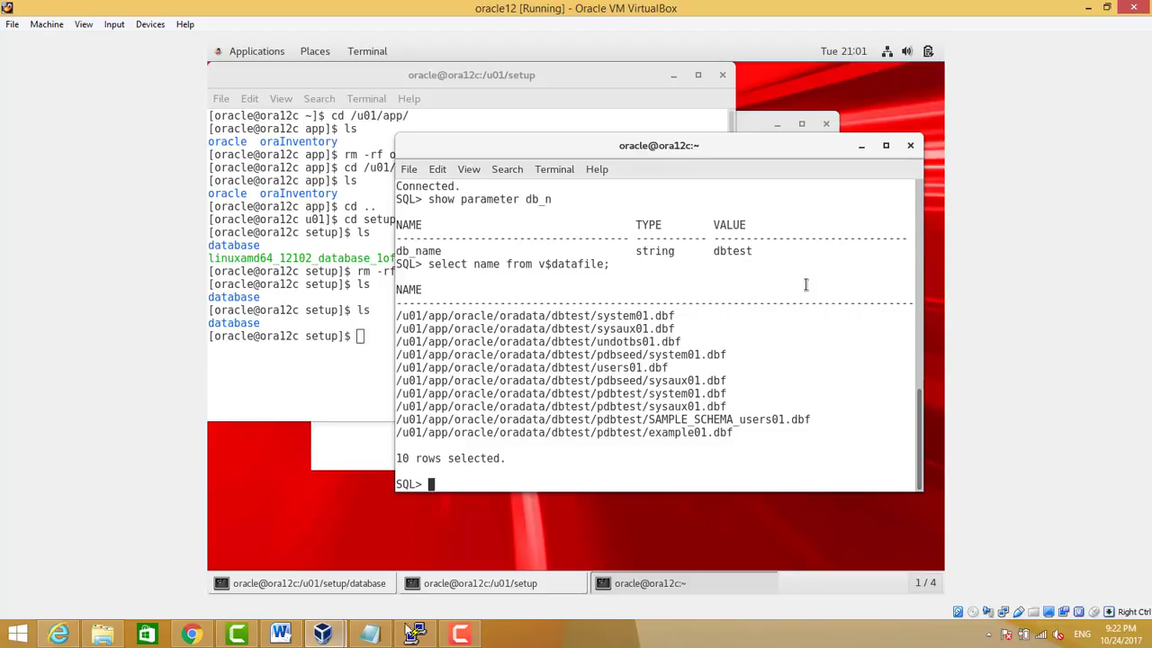
left_click(459, 634)
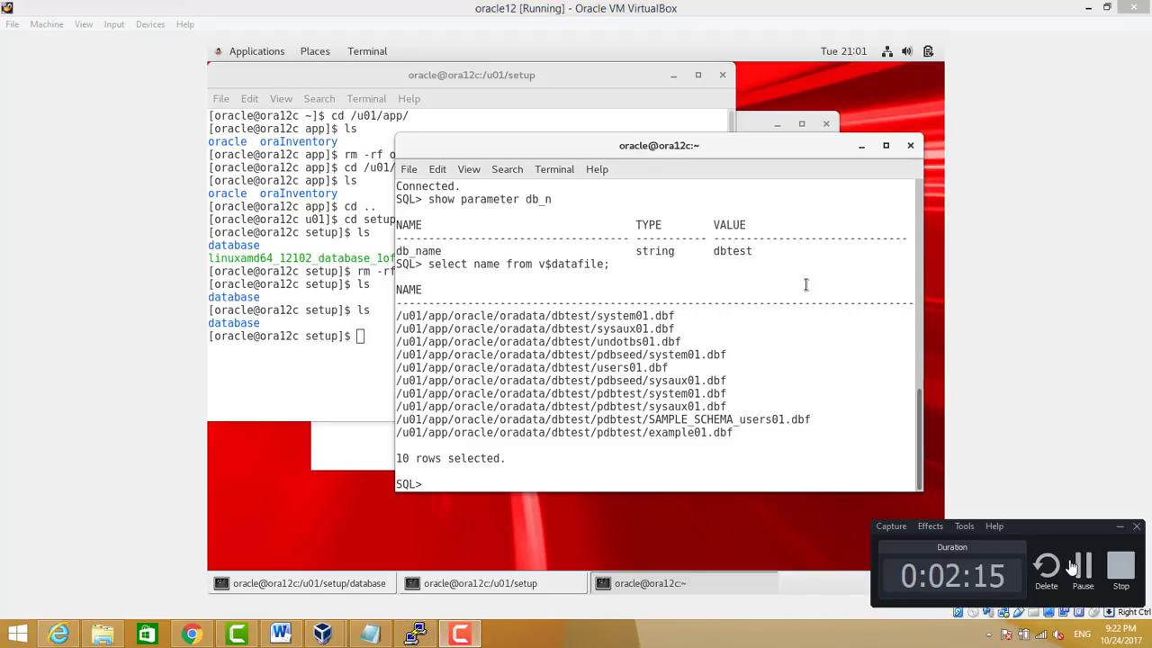